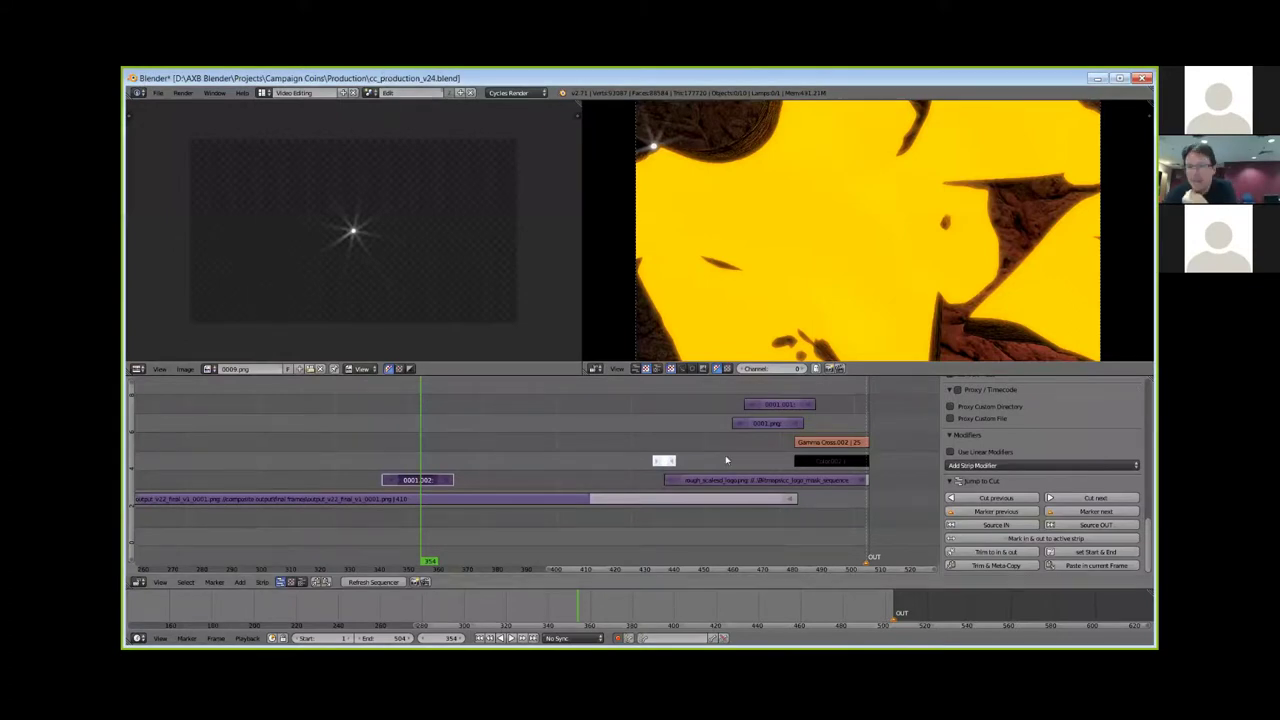
Move the sequencer playhead to about frame 457 to preview the Campaign Coins logo
left_click(727, 456)
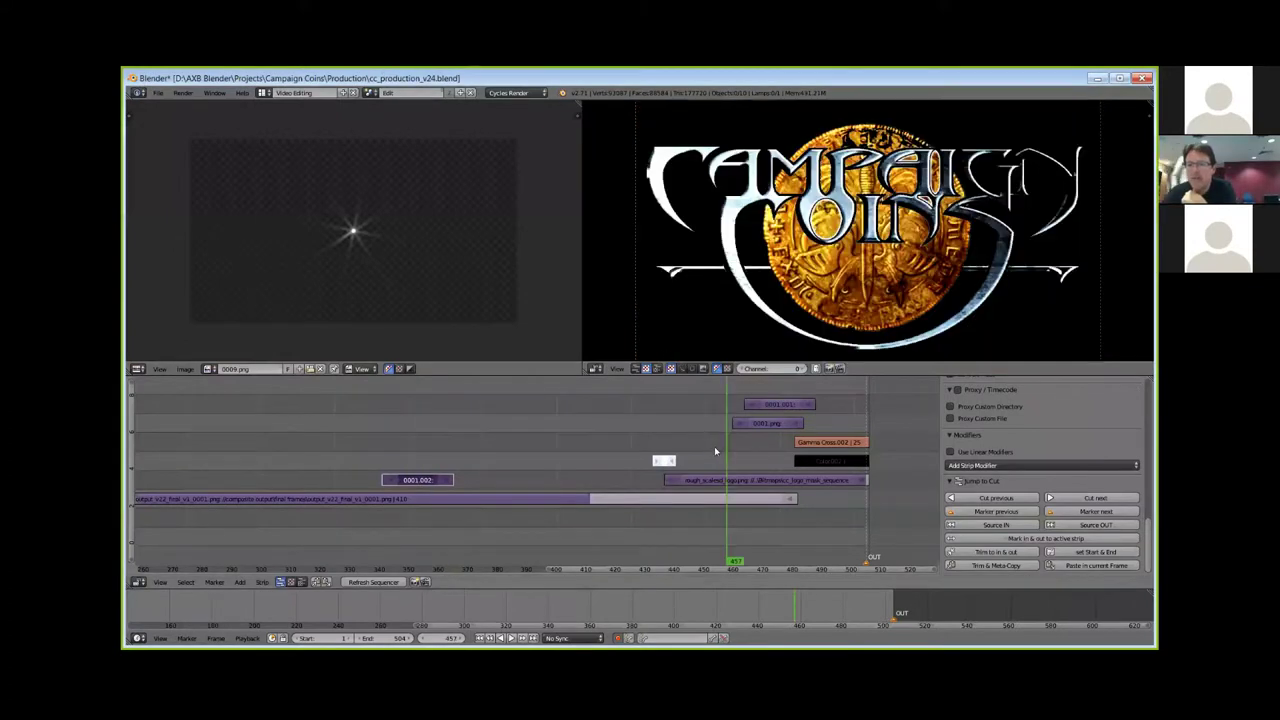
Mute the 0001.001 glare strip in the sequencer, then switch to the glare sequence folder
right_click(767, 425)
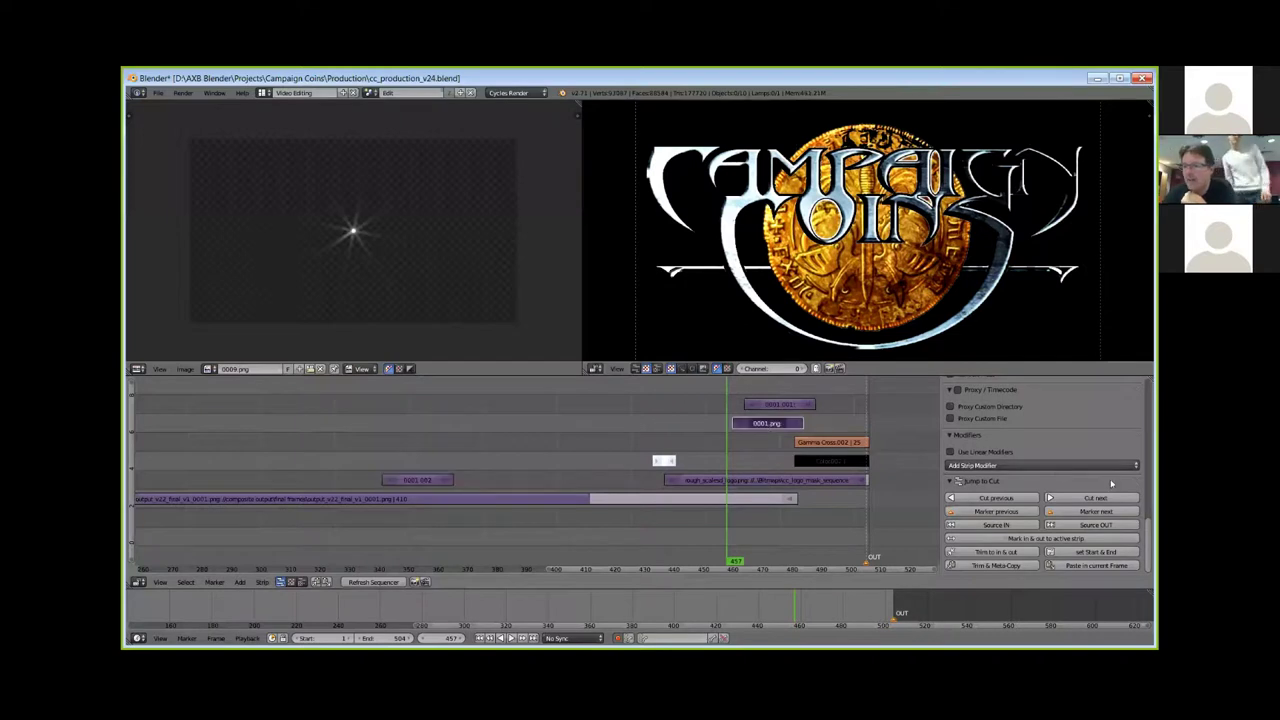
left_click_drag(1149, 537, 1145, 404)
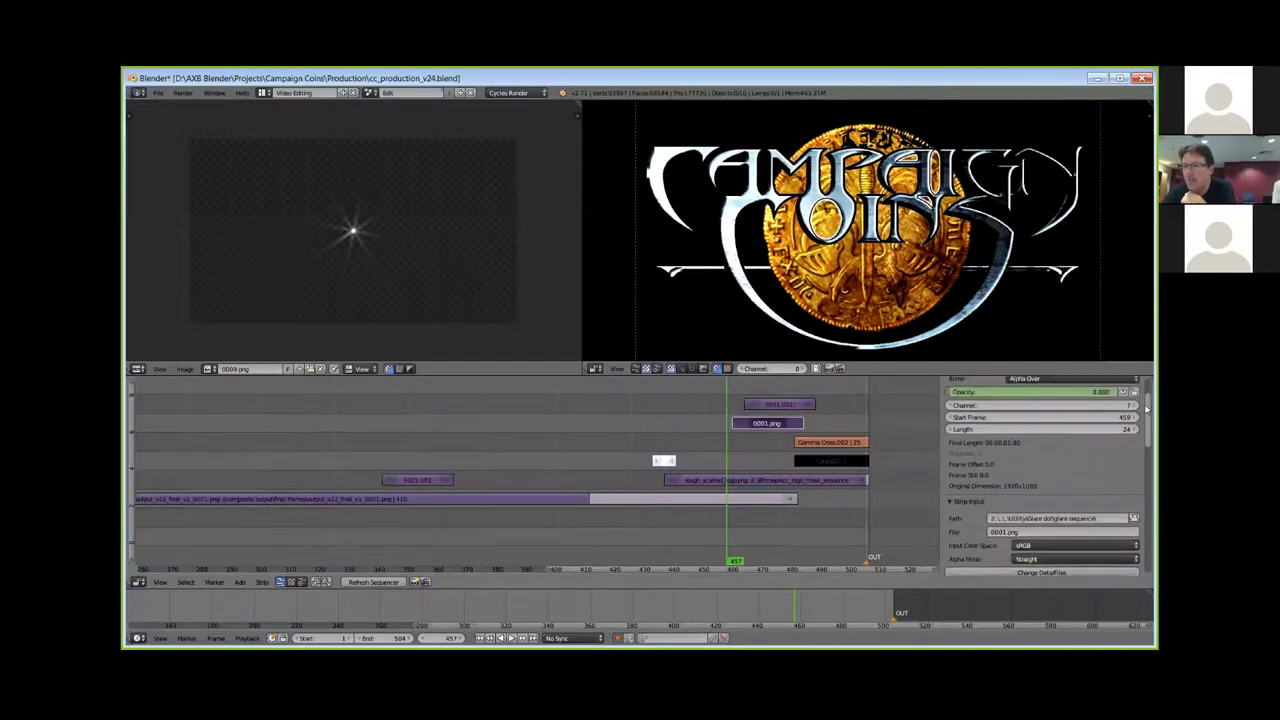
scroll(1140, 410, "up", 2)
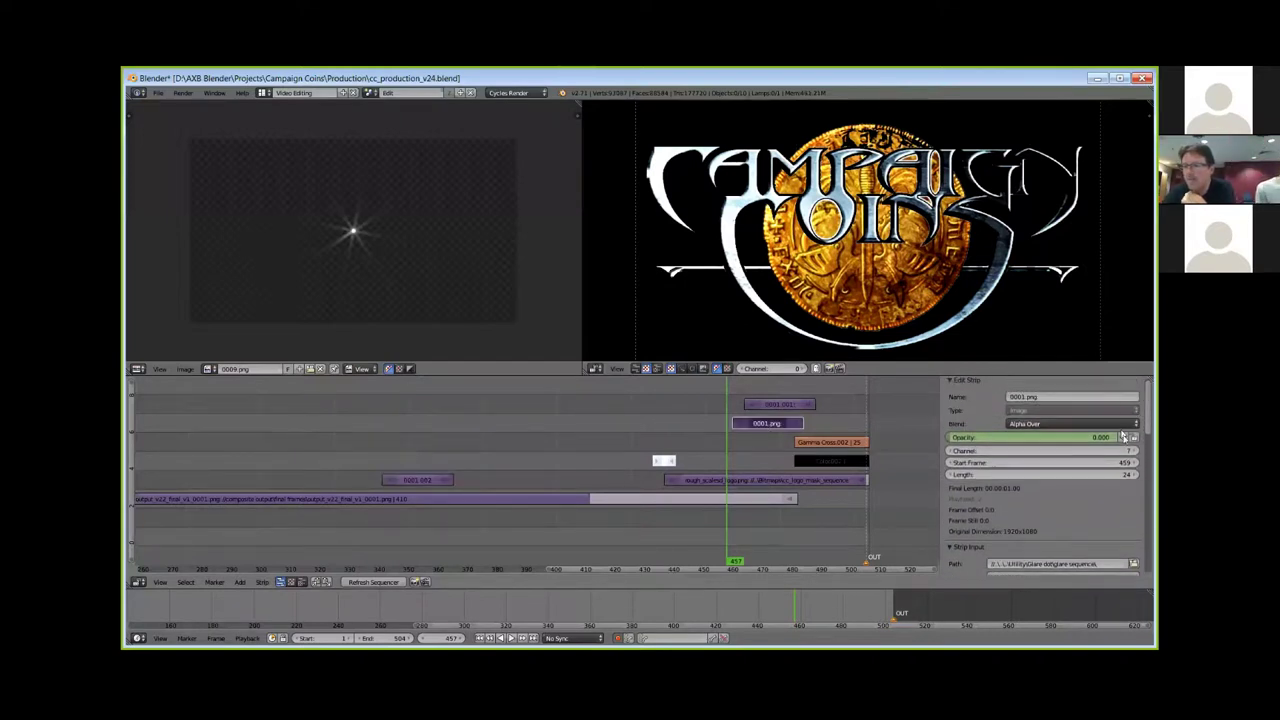
right_click(781, 405)
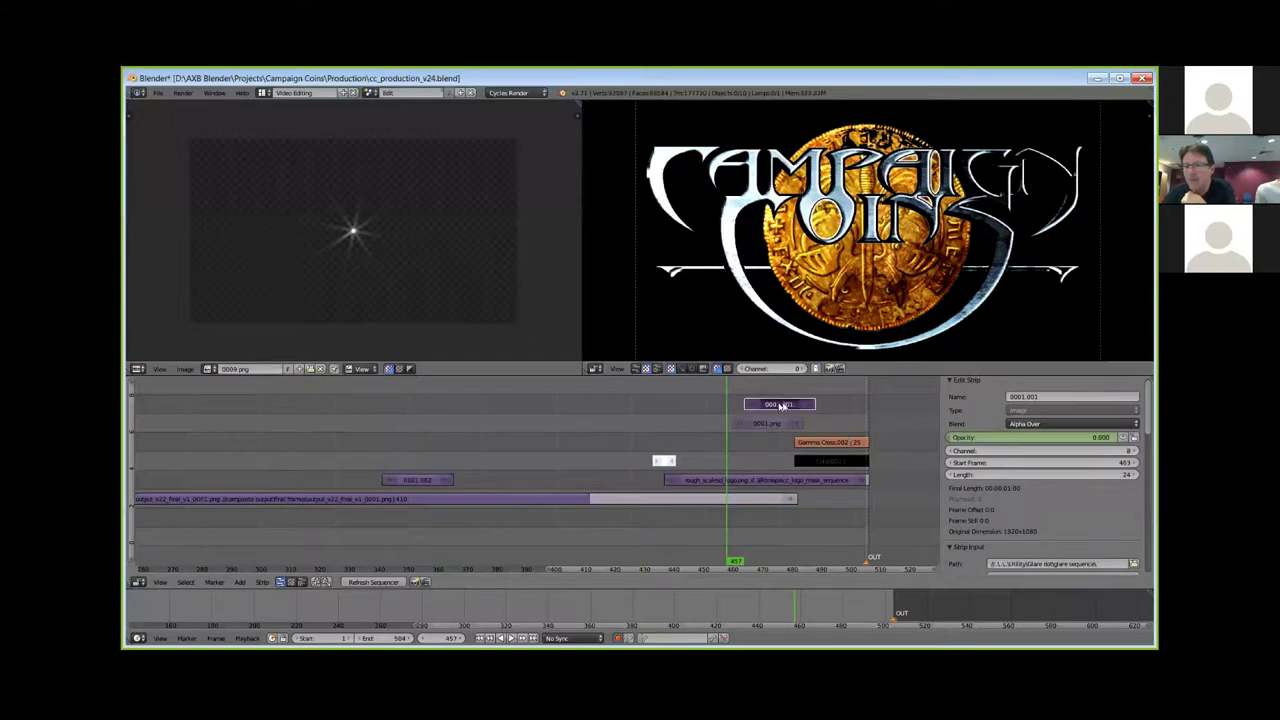
left_click(1133, 438)
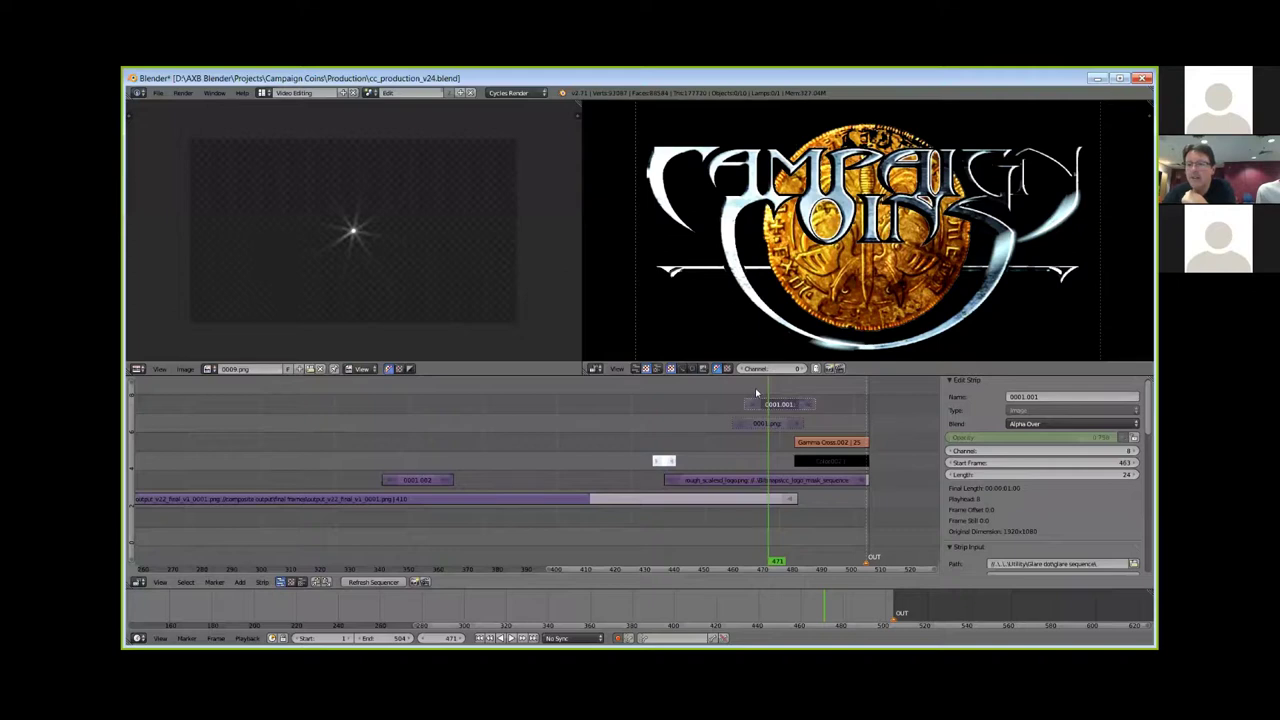
key("Left")
key("Left")
key("Left")
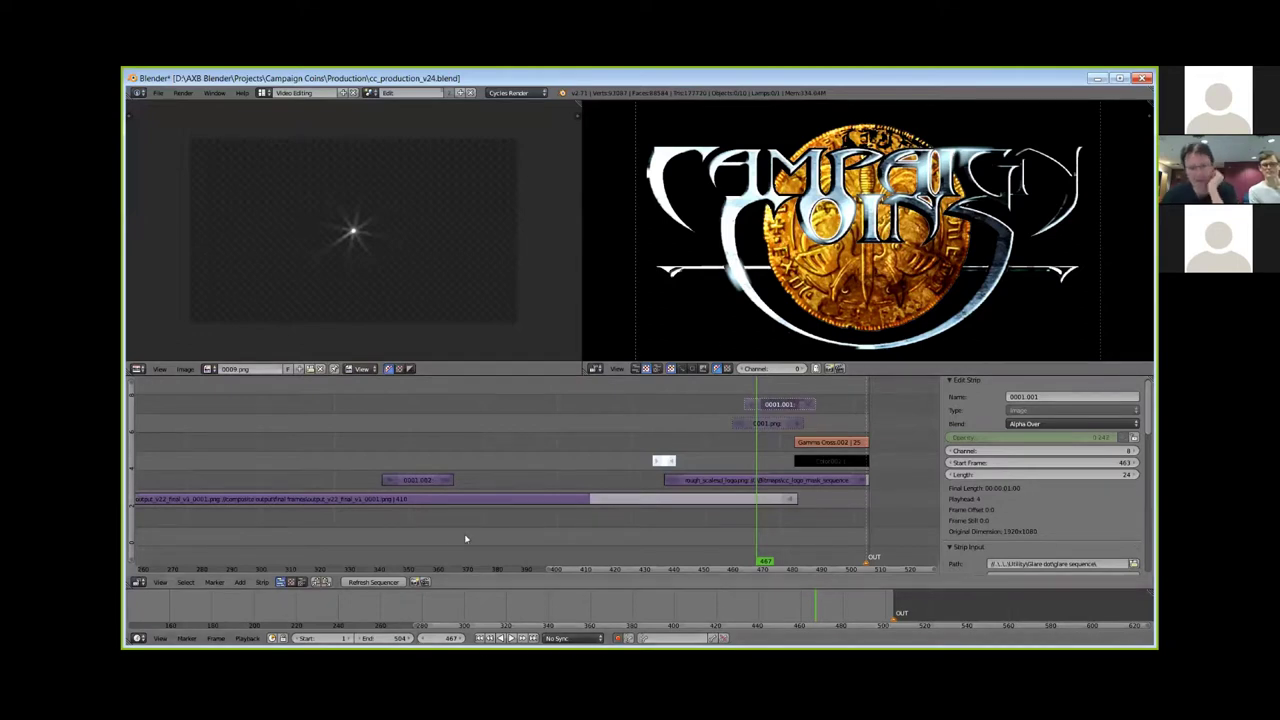
key("alt+Tab")
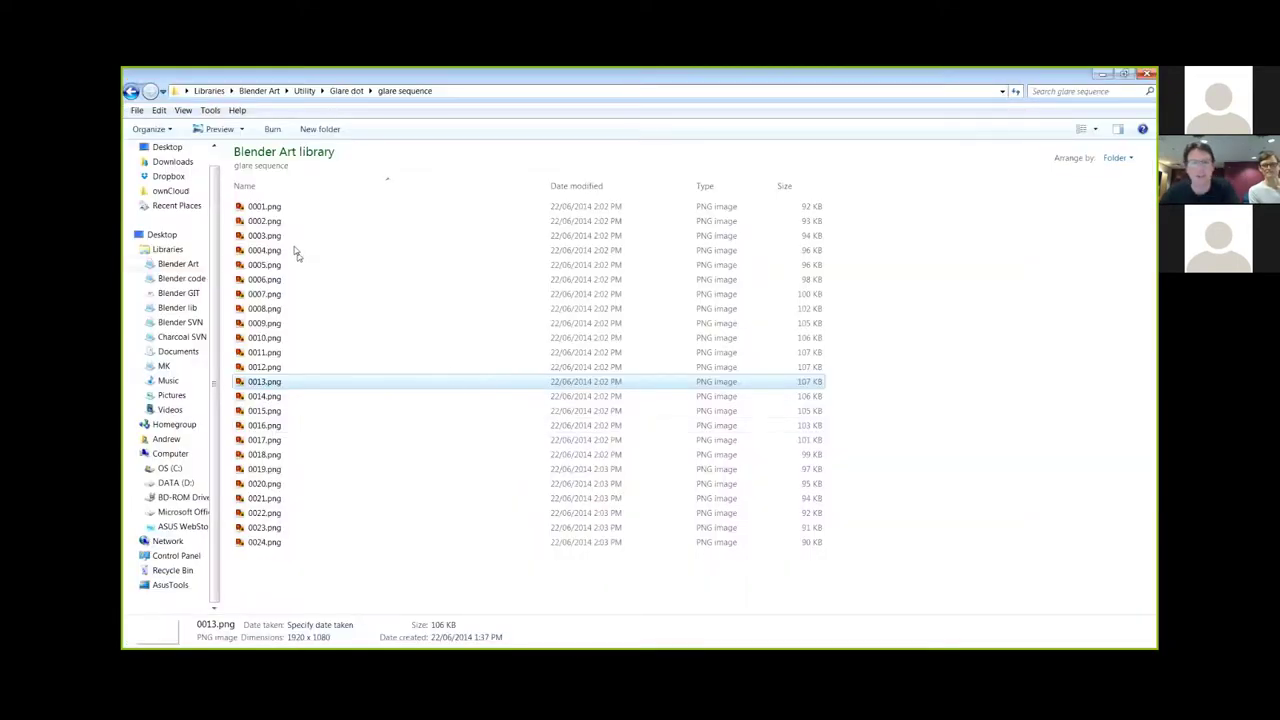
mouse_move(180, 278)
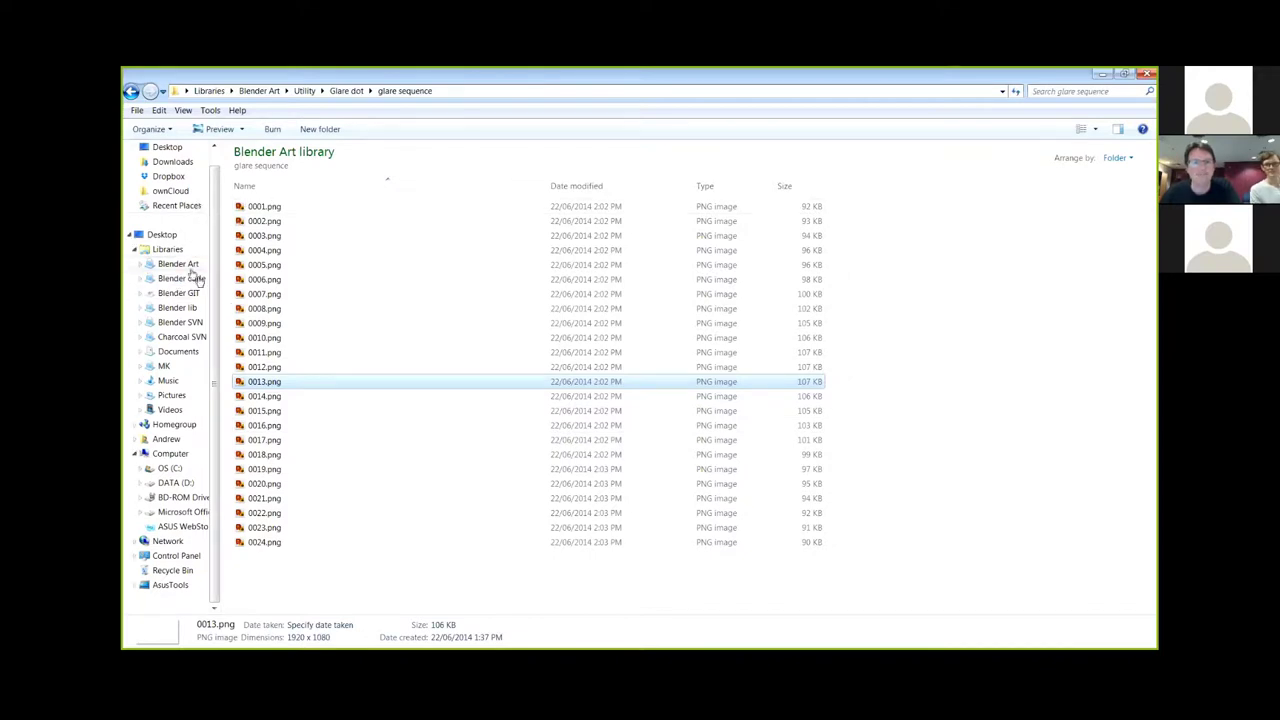
Browse from Blender Art through Projects > Campaign Coins > Production into its Output folder
left_click(180, 264)
double_click(263, 515)
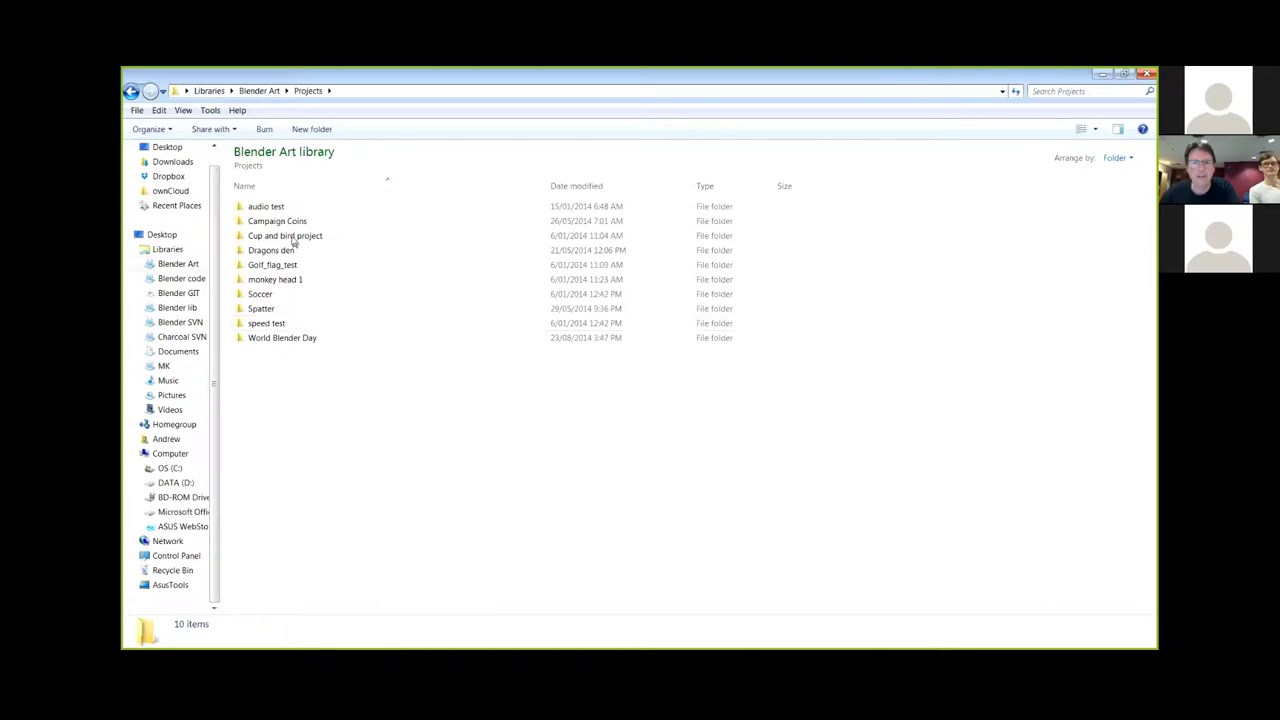
double_click(290, 220)
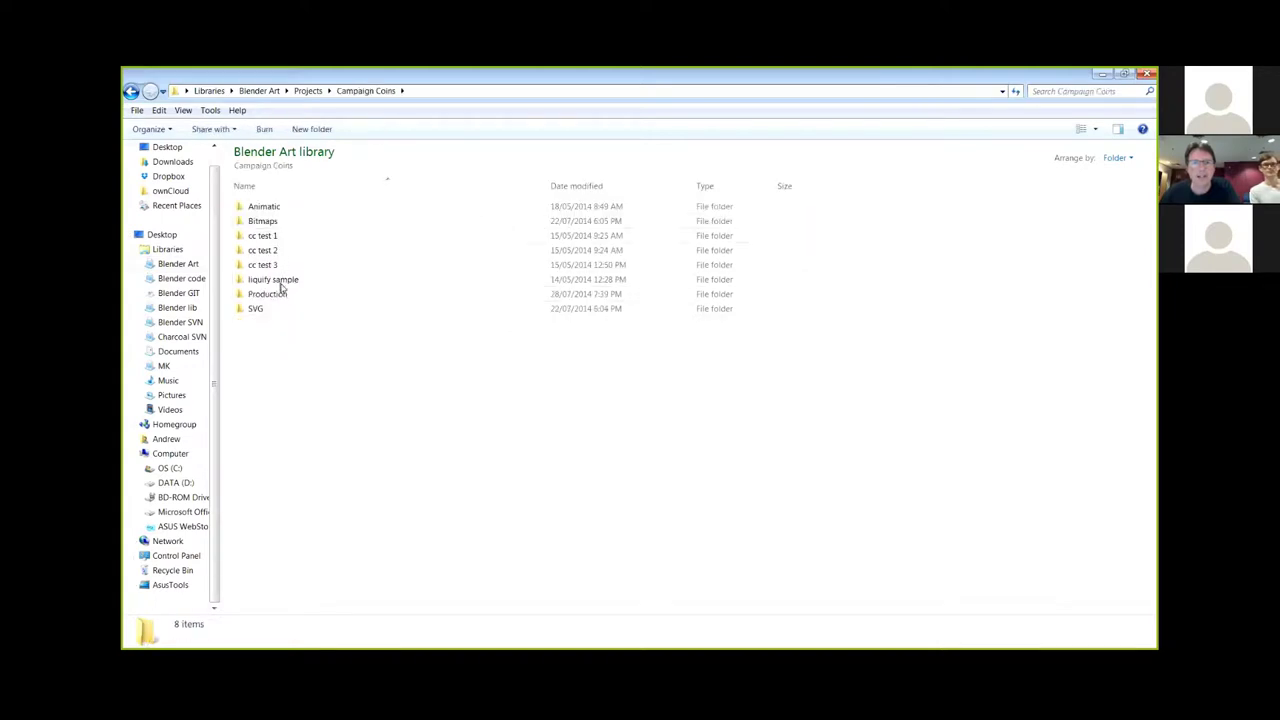
double_click(280, 292)
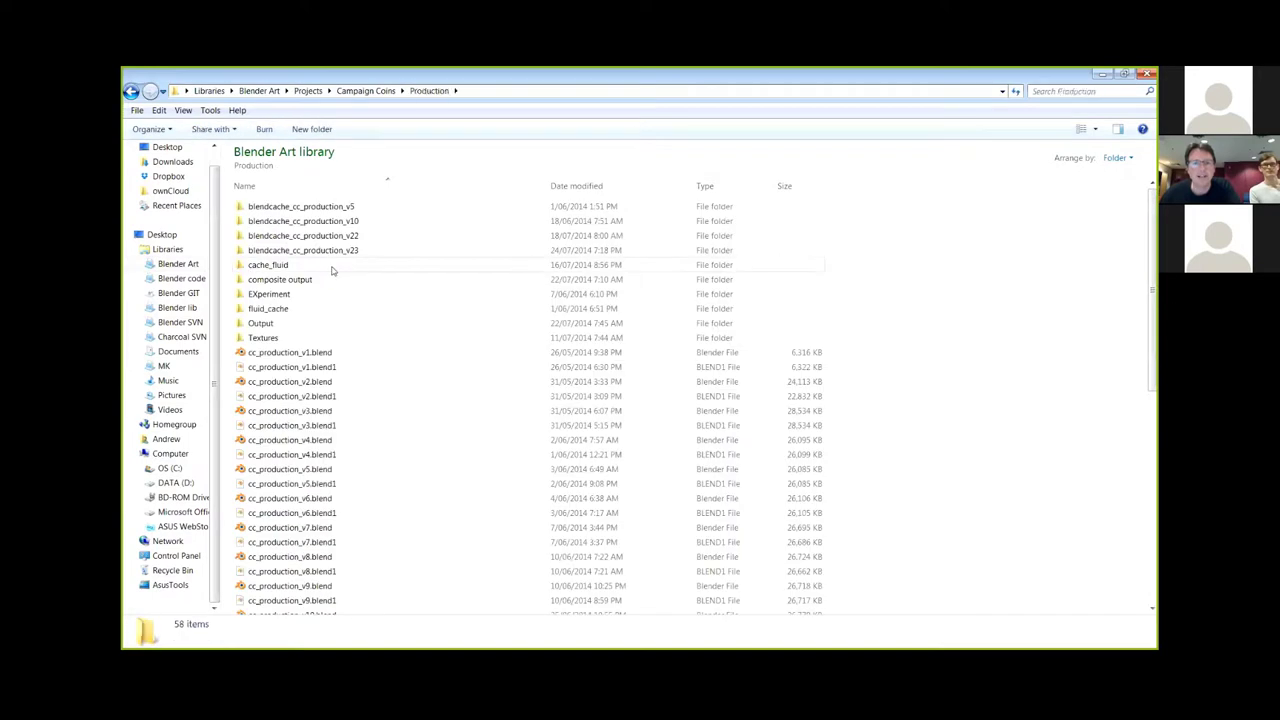
double_click(274, 324)
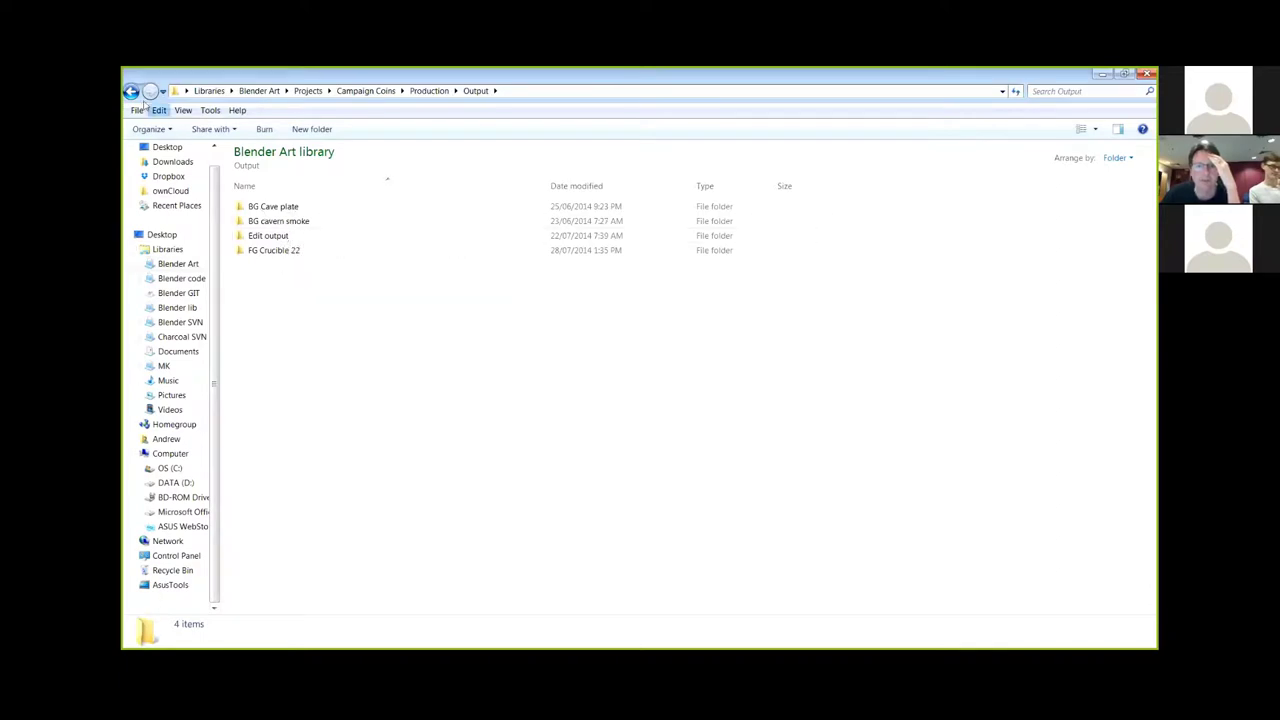
Look through the composite output folder, then go back up to the Campaign Coins folder
left_click(130, 91)
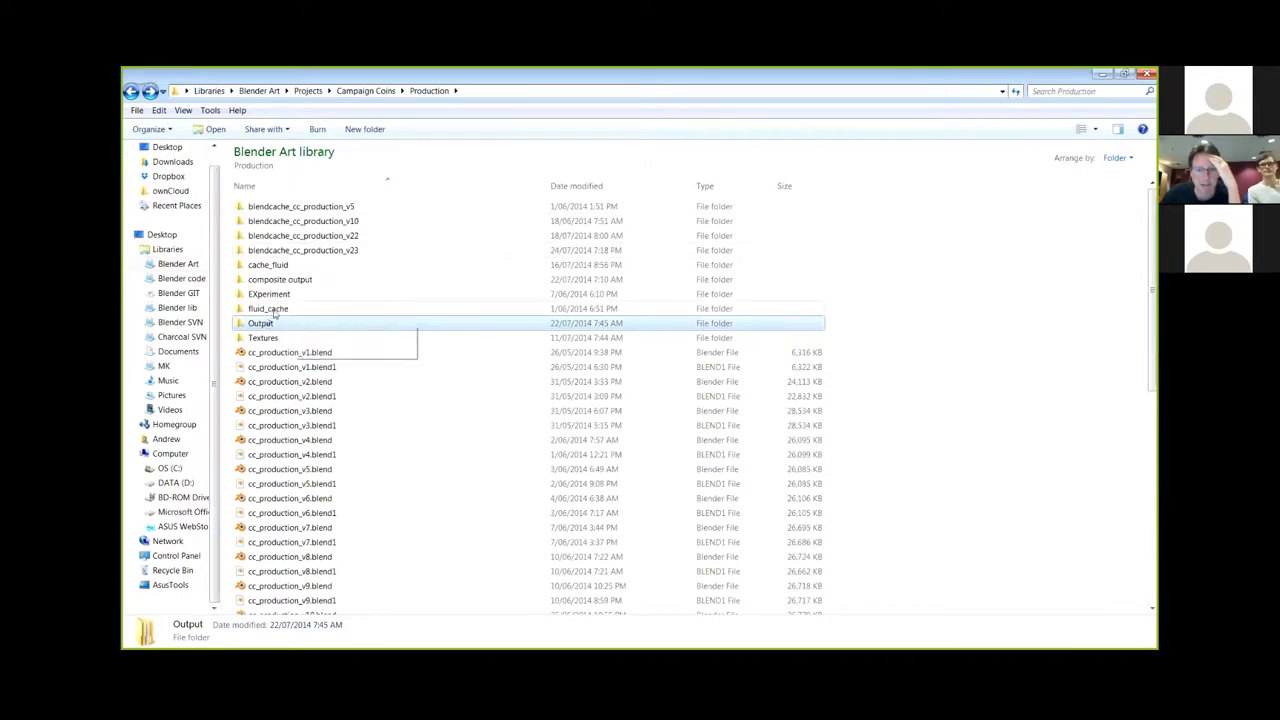
double_click(283, 281)
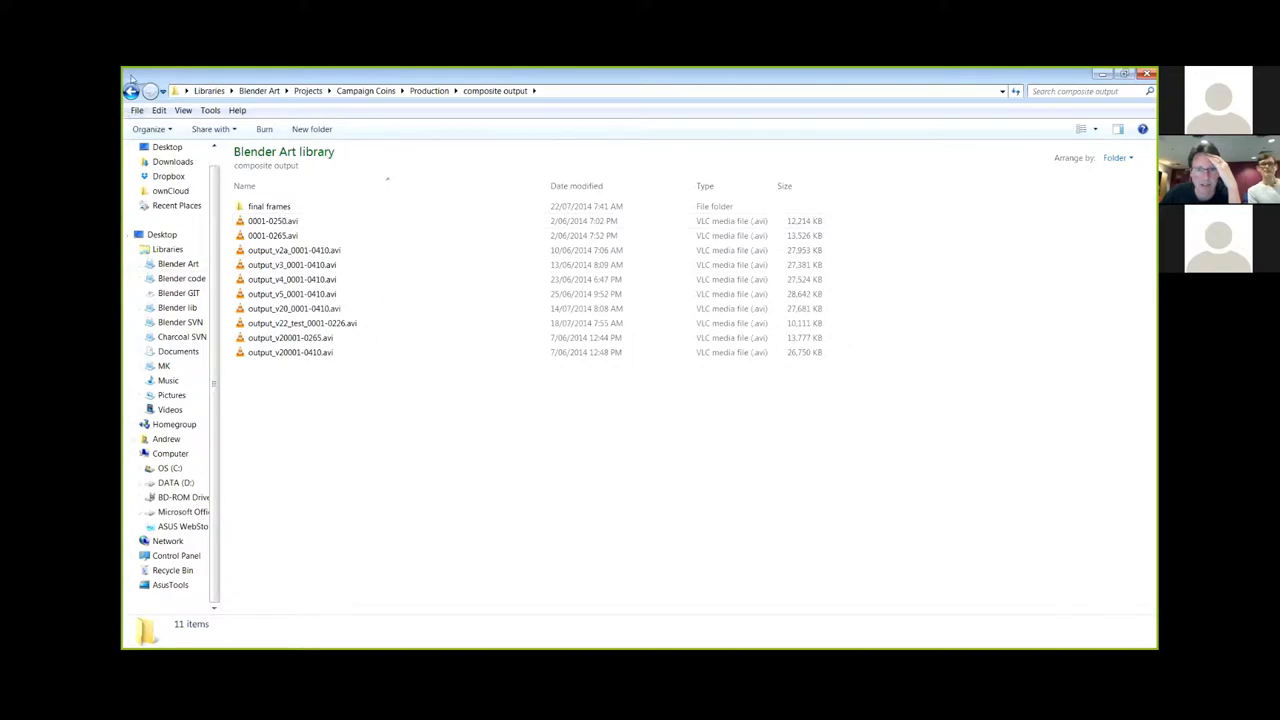
left_click(131, 91)
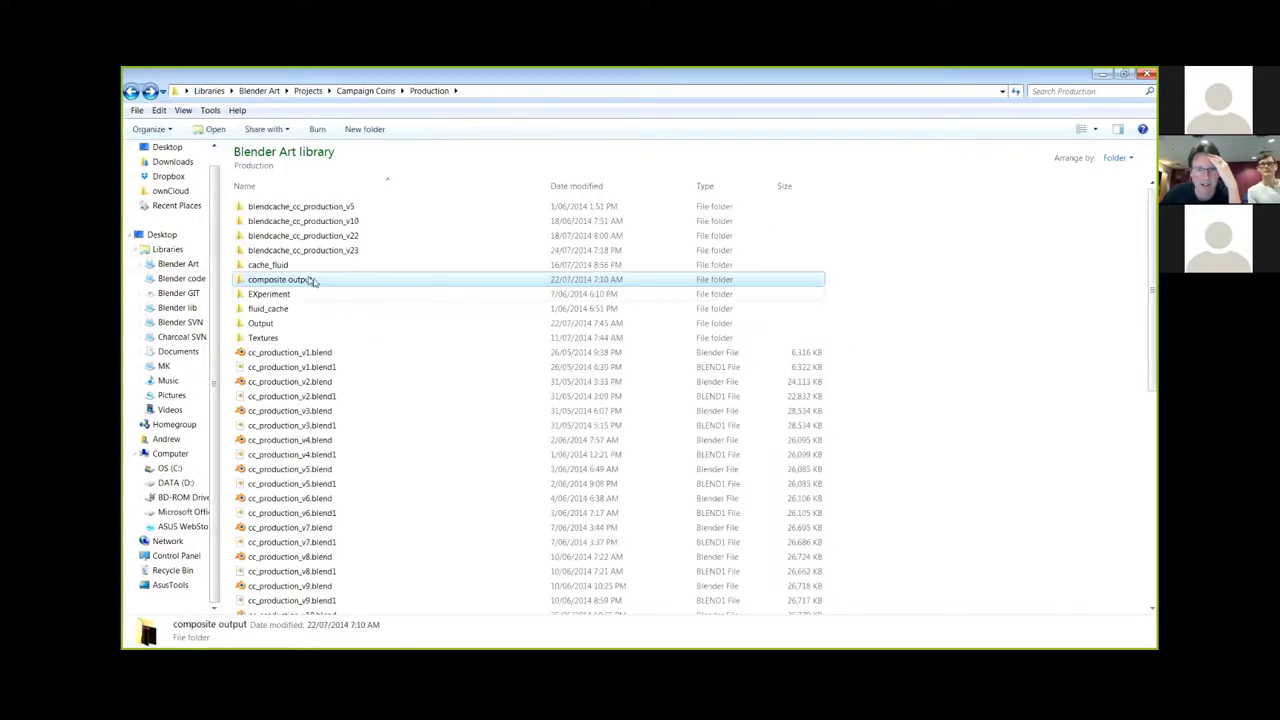
scroll(408, 403, "down", 3)
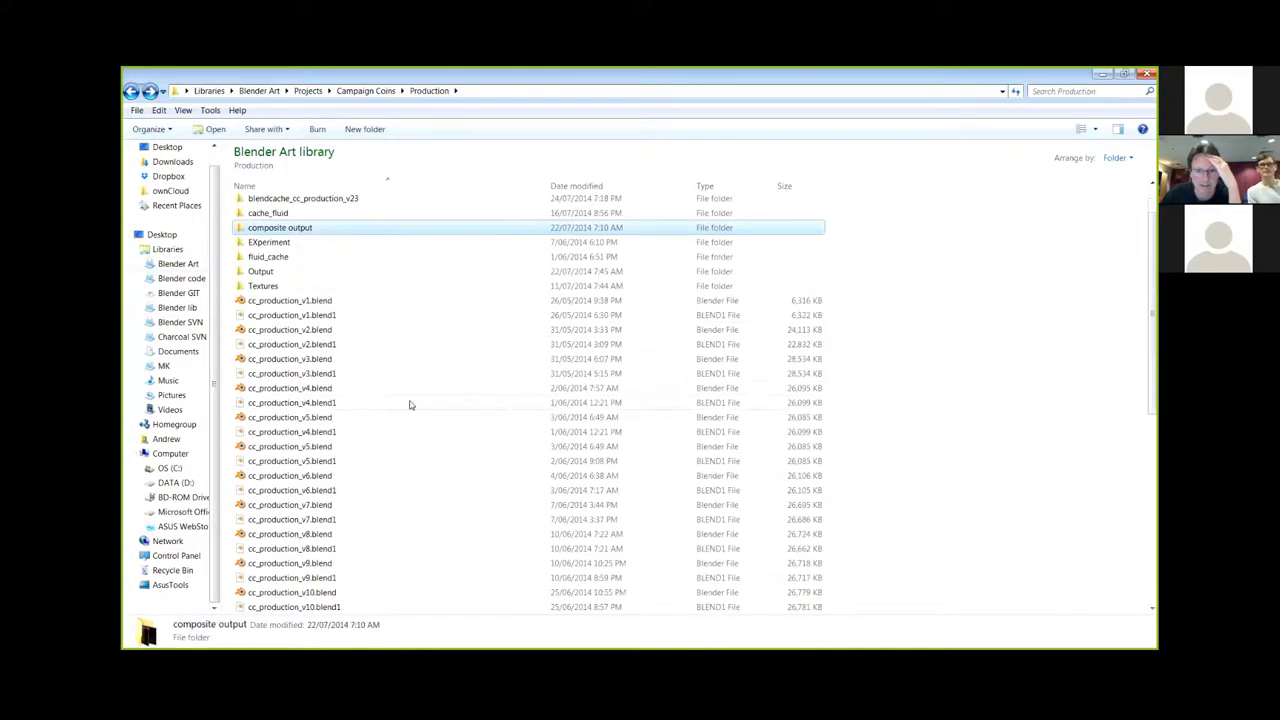
scroll(408, 403, "down", 2)
scroll(409, 409, "down", 2)
scroll(409, 409, "down", 2)
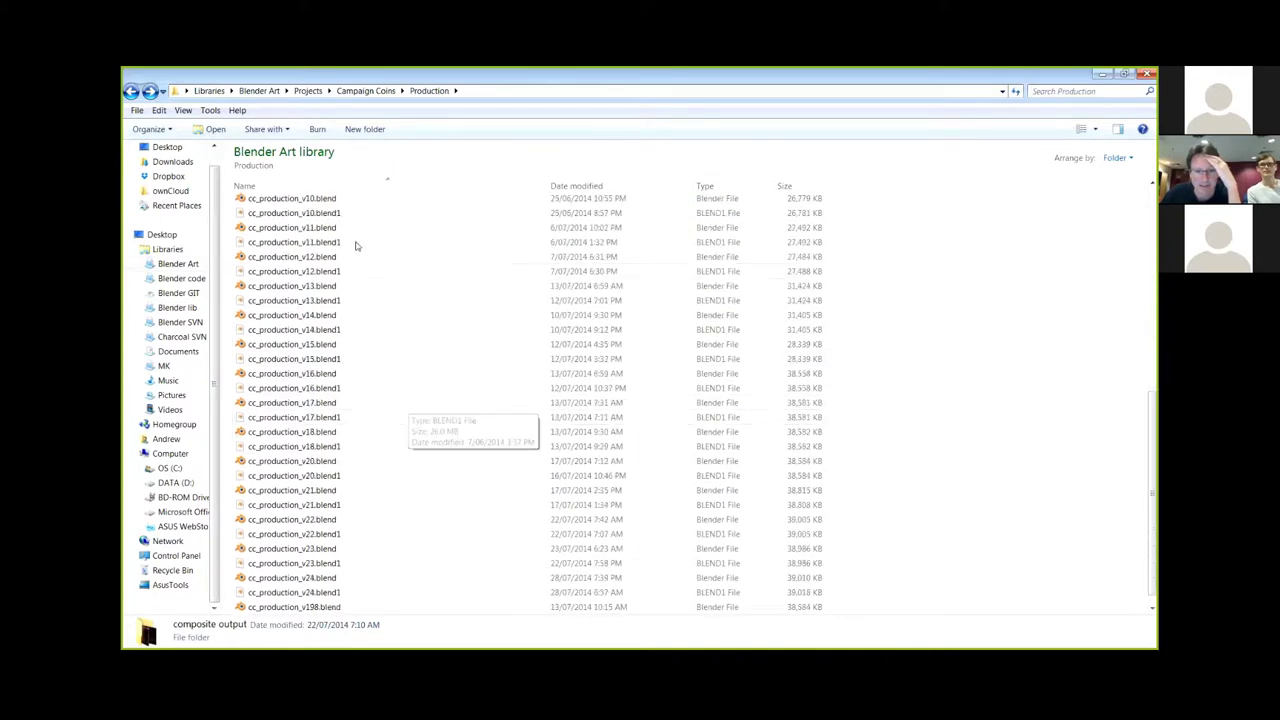
left_click(131, 91)
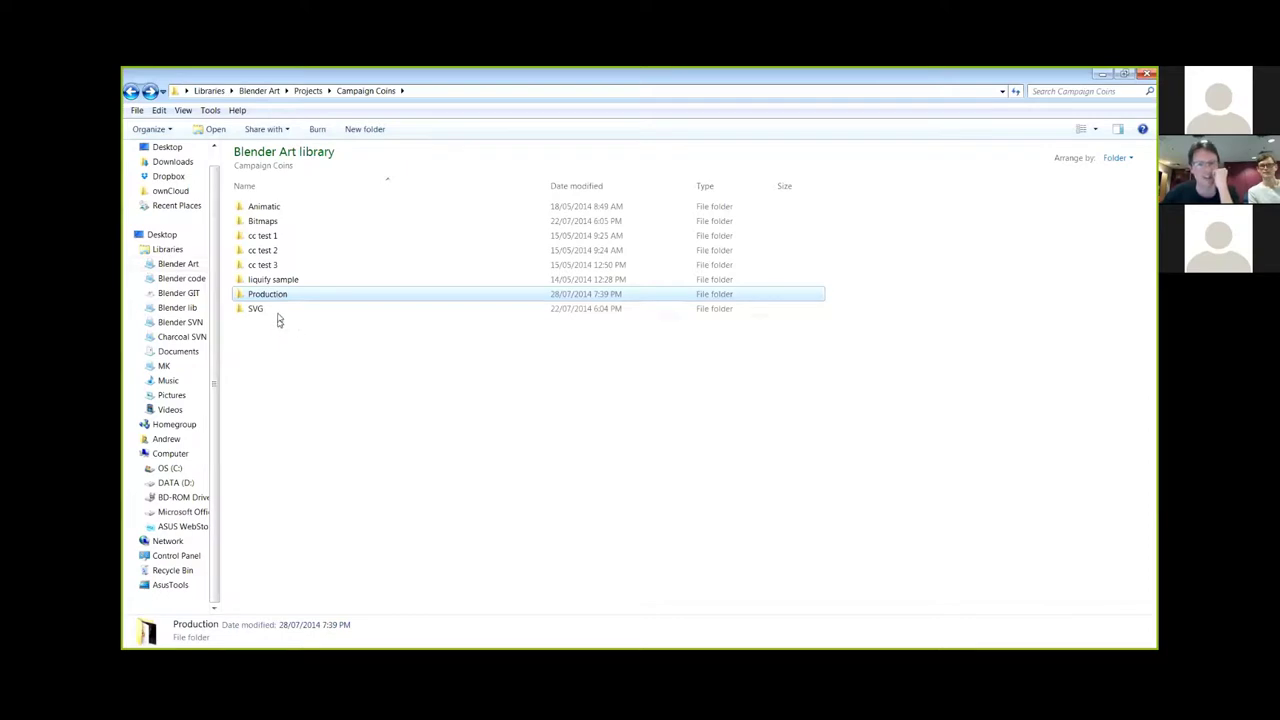
Open Bitmaps > cc_logo_mask_sequence 2 and preview cc_logo_mask0004.png in Photo Viewer
double_click(268, 222)
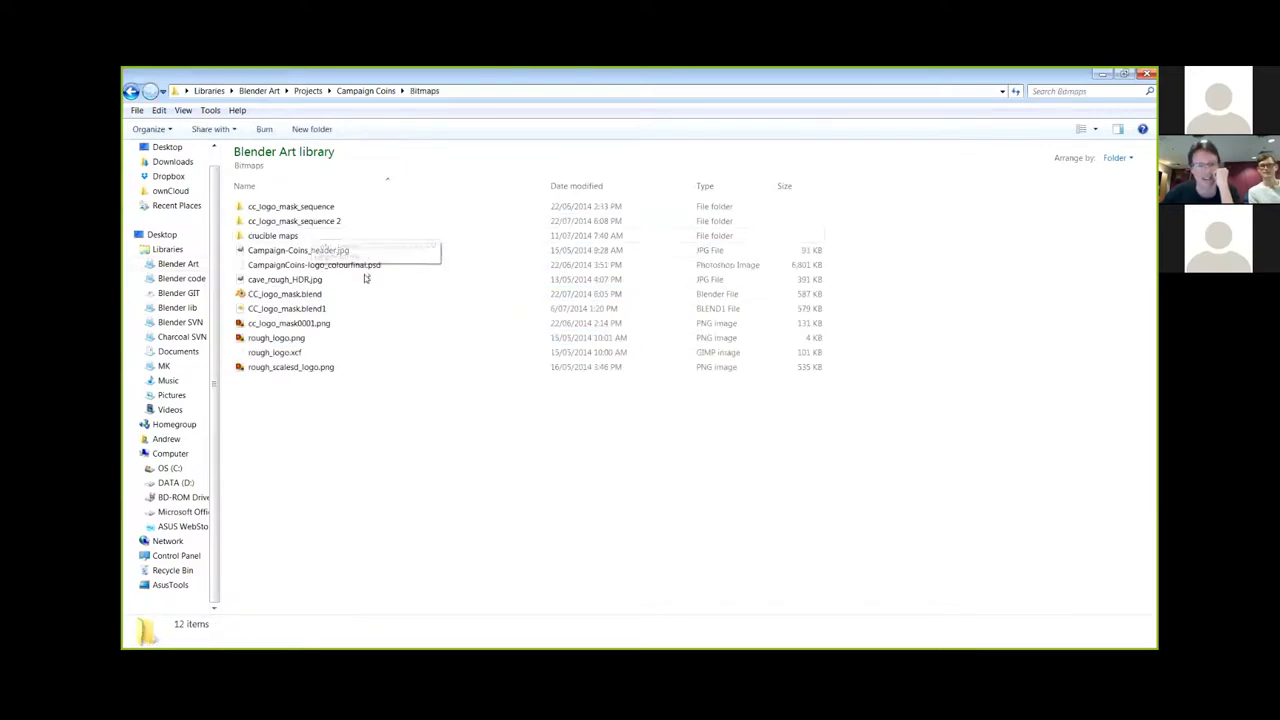
double_click(319, 225)
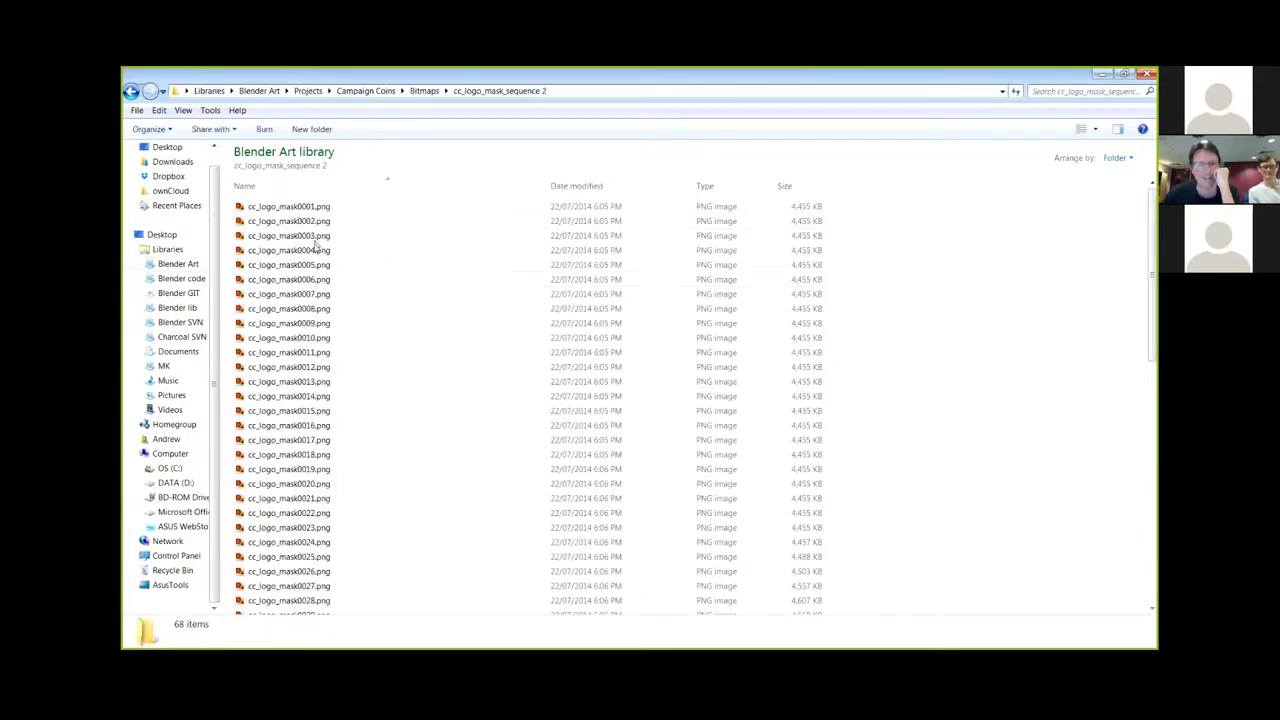
double_click(316, 250)
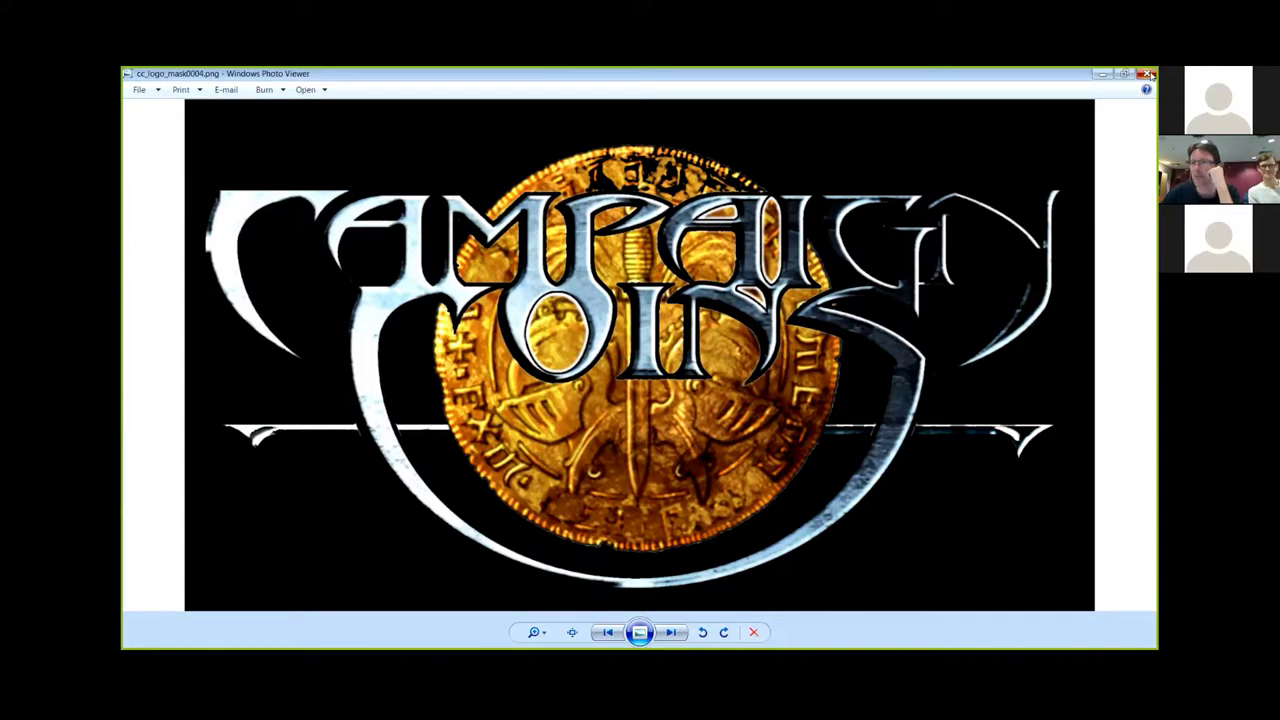
left_click(1150, 75)
Preview mask frames 0022 and 0034, then return to the Bitmaps folder
double_click(290, 452)
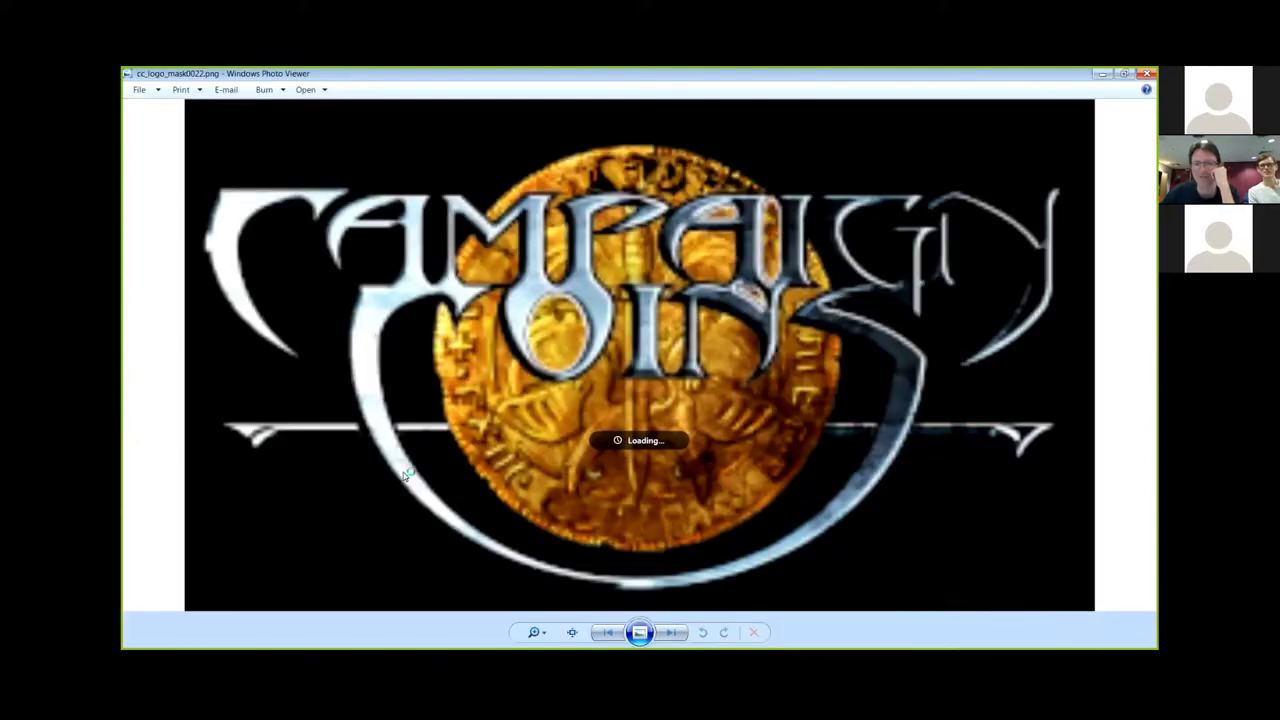
left_click(1148, 75)
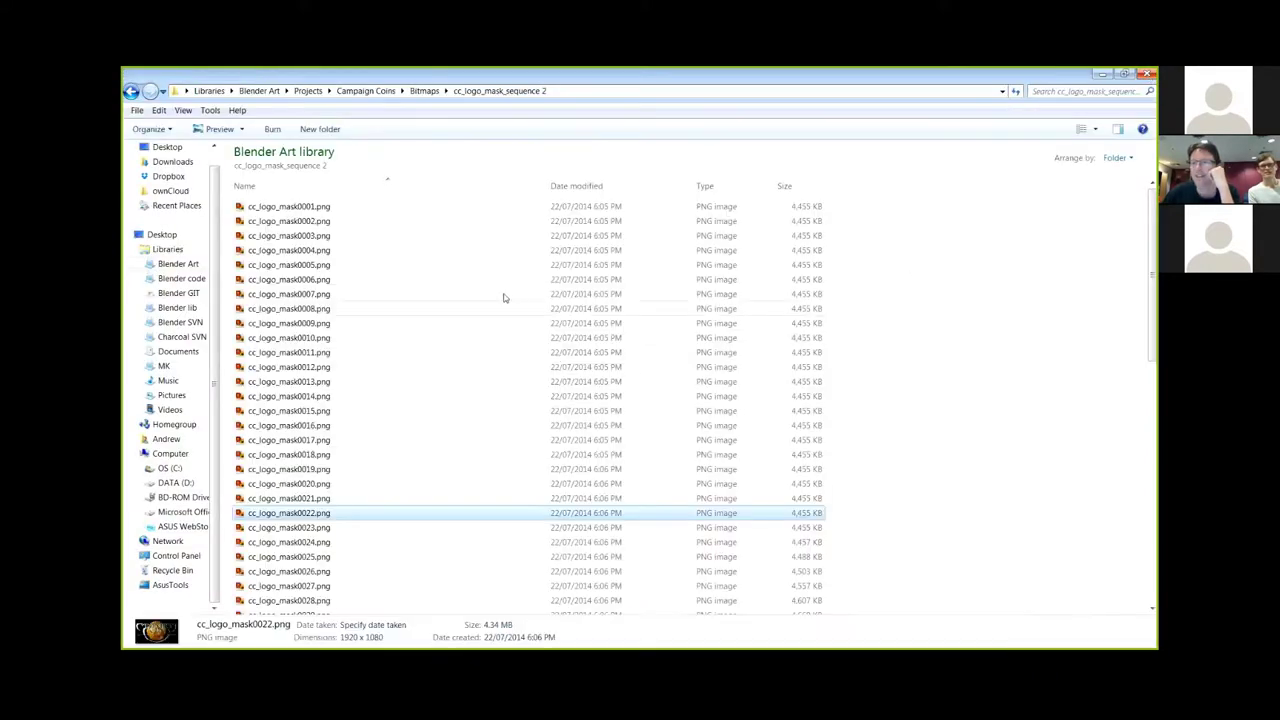
scroll(337, 534, "down", 1)
scroll(337, 534, "down", 1)
double_click(300, 548)
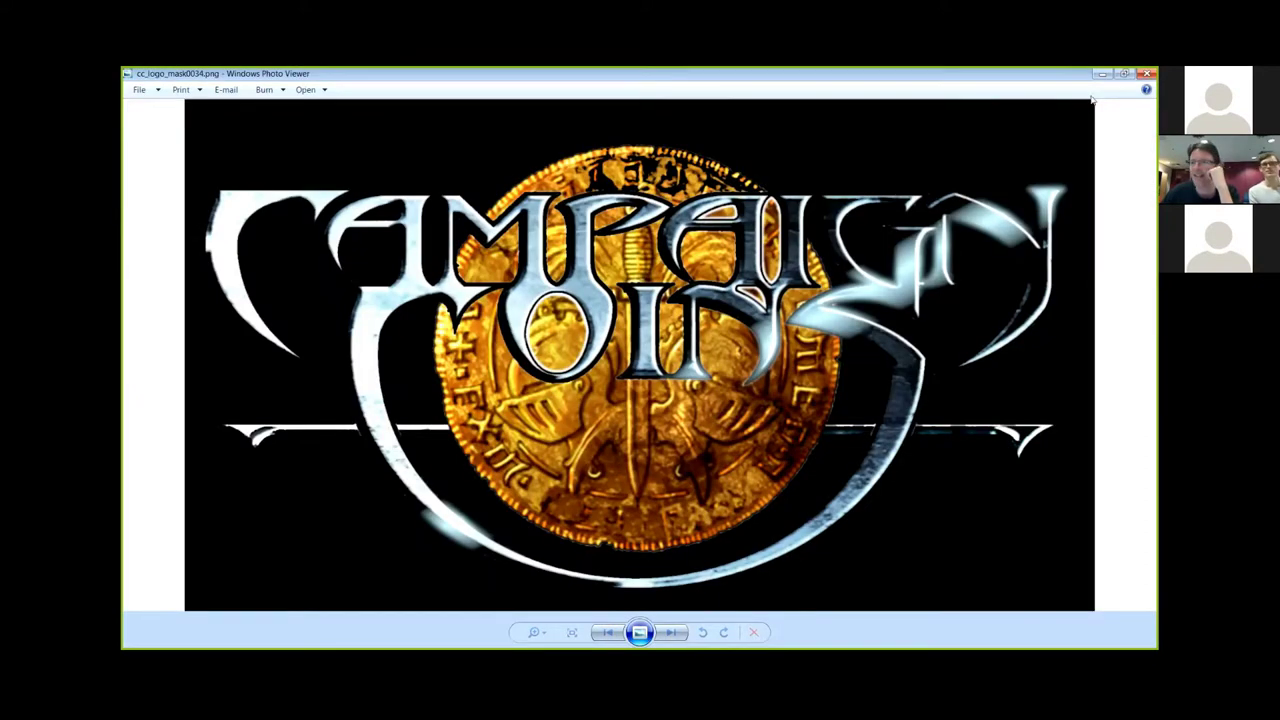
left_click(1147, 74)
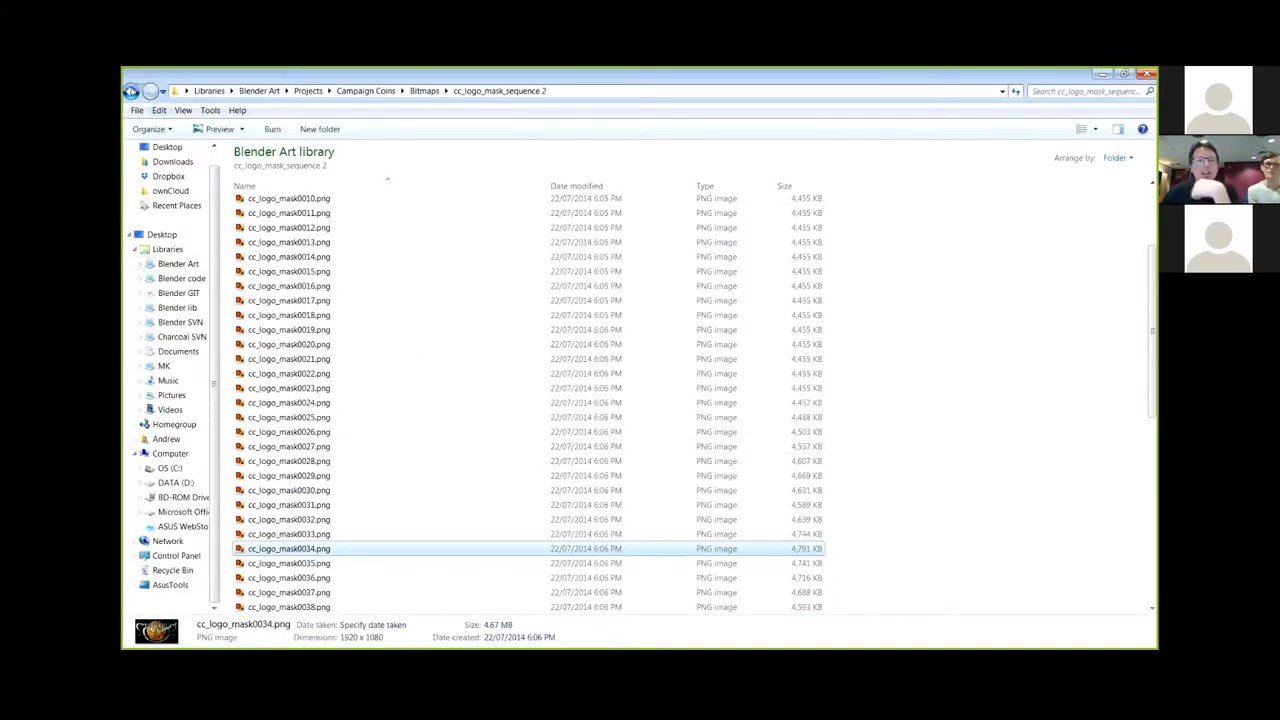
left_click(131, 91)
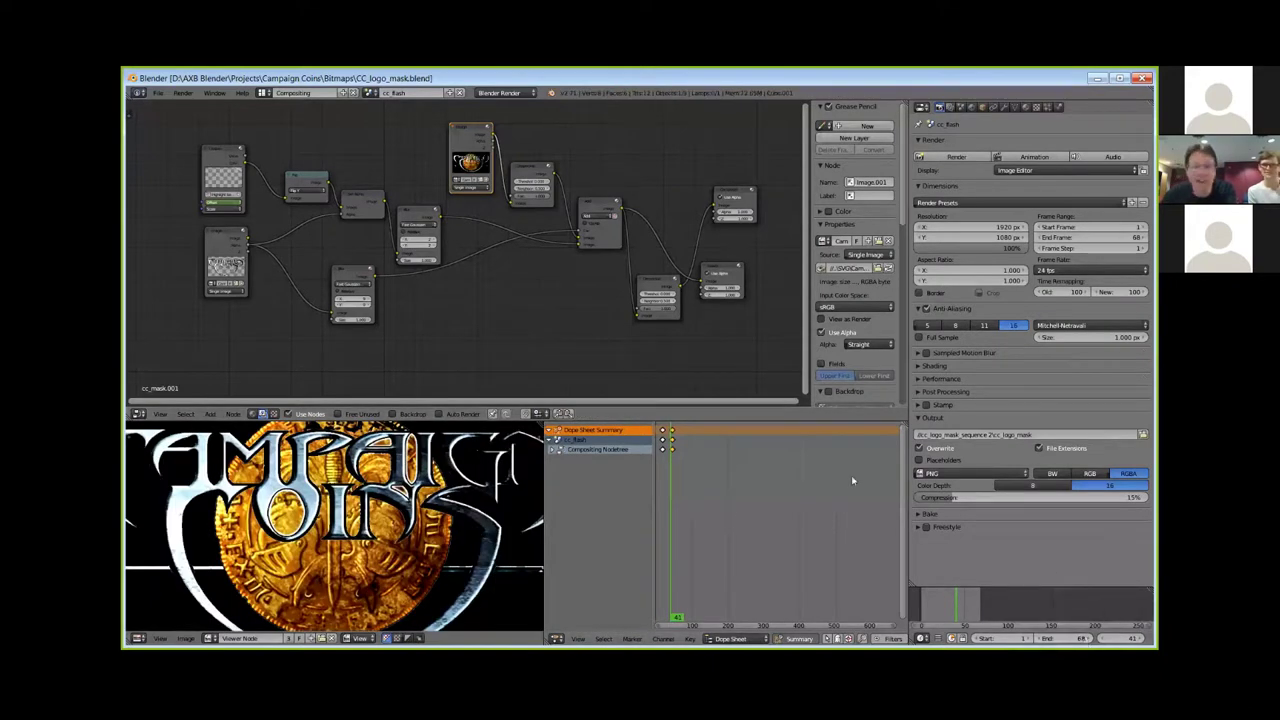
Set the CC_logo_mask compositor to frame 25, zoom the viewer out, and select the image node
left_click(665, 507)
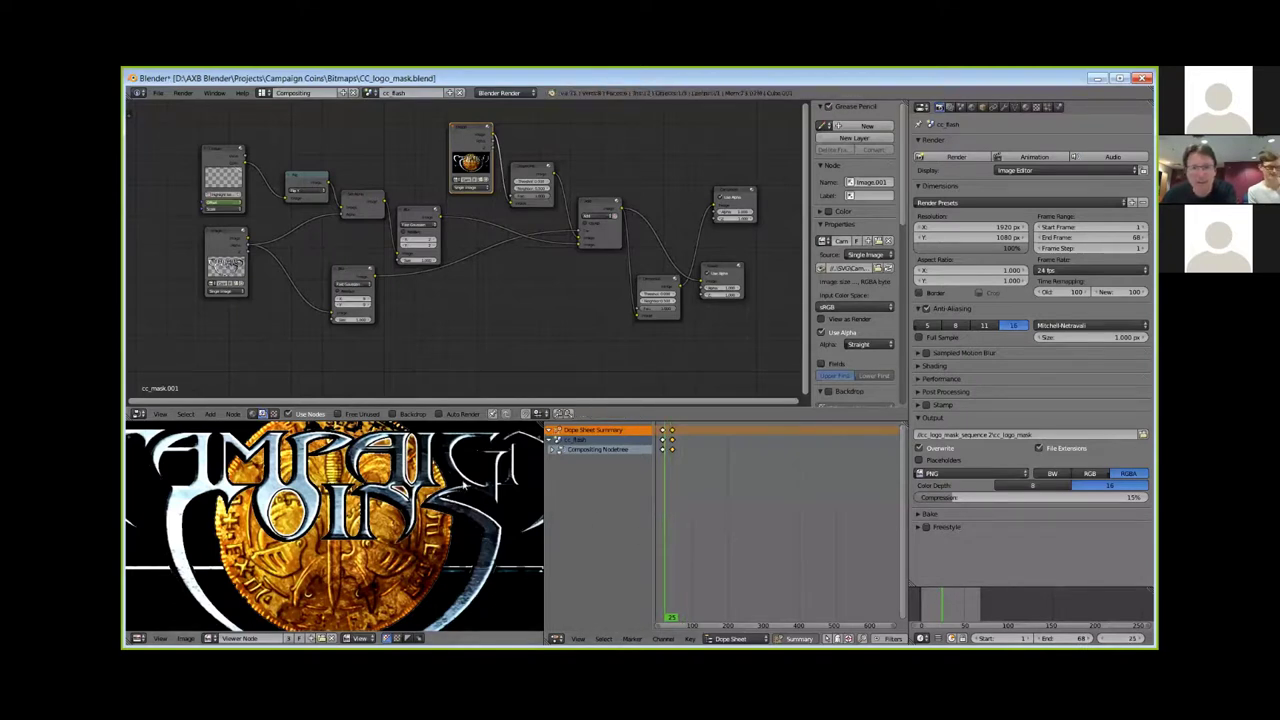
scroll(433, 478, "down", 2)
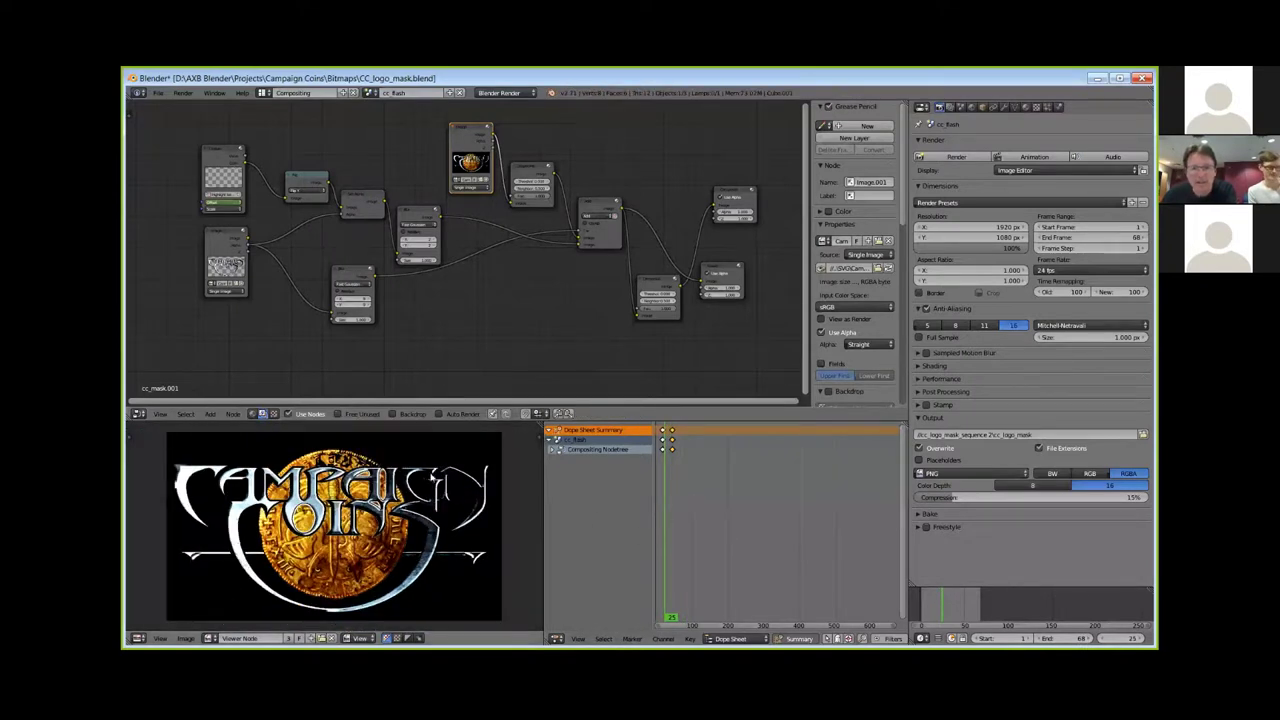
left_click(224, 233)
Maximize the node editor, inspect the Image and Texture nodes, then restore the full compositing layout
key("ctrl+Up")
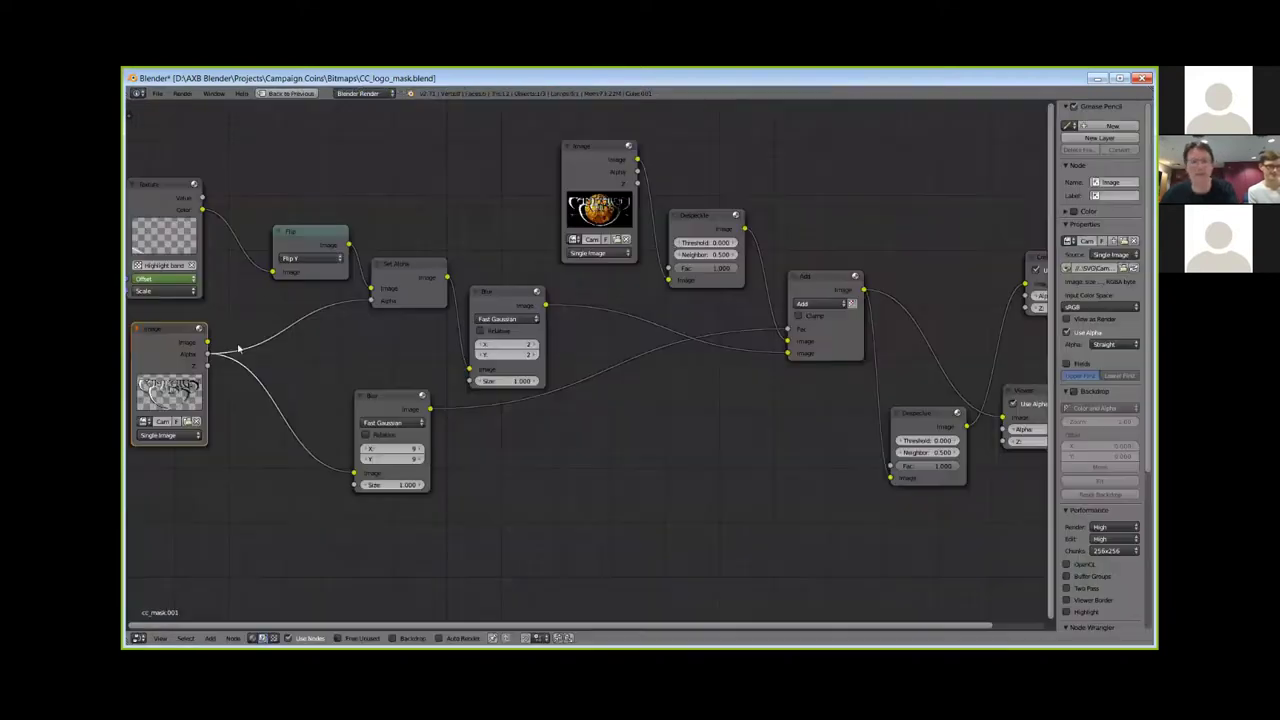
middle_click_drag(290, 387, 461, 428)
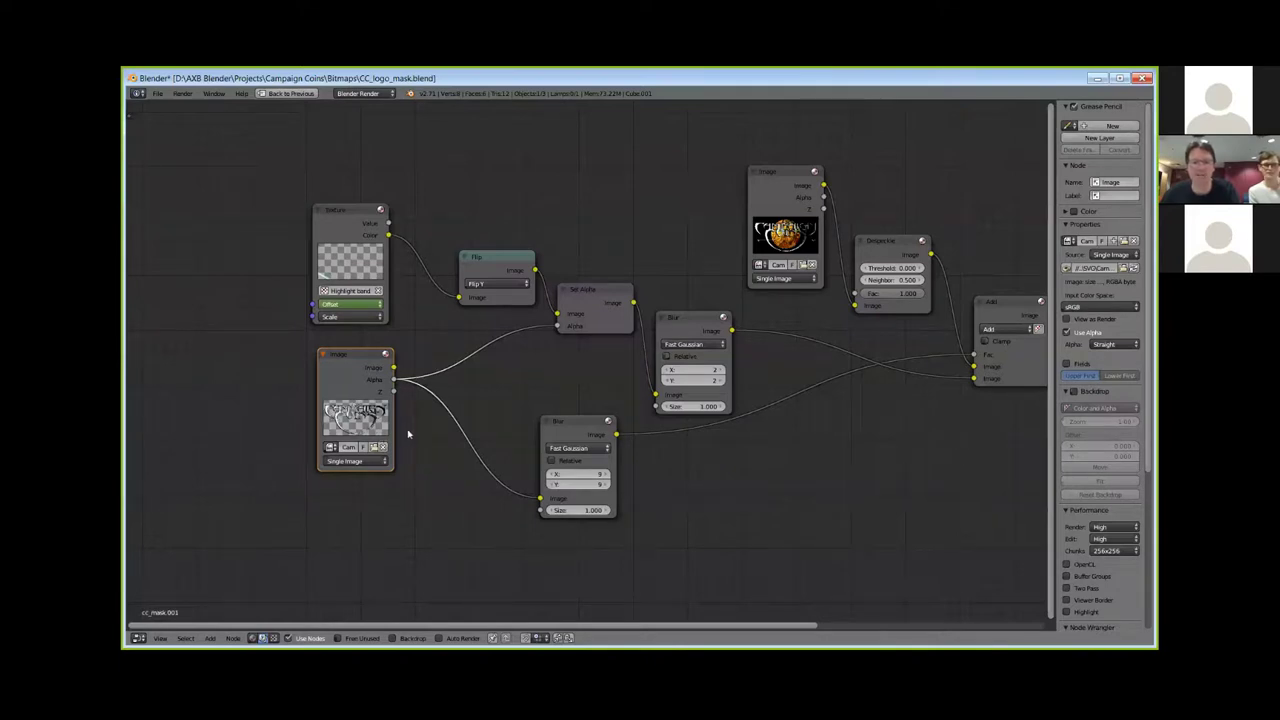
scroll(408, 434, "up", 1)
scroll(394, 466, "up", 1)
middle_click_drag(387, 464, 533, 459)
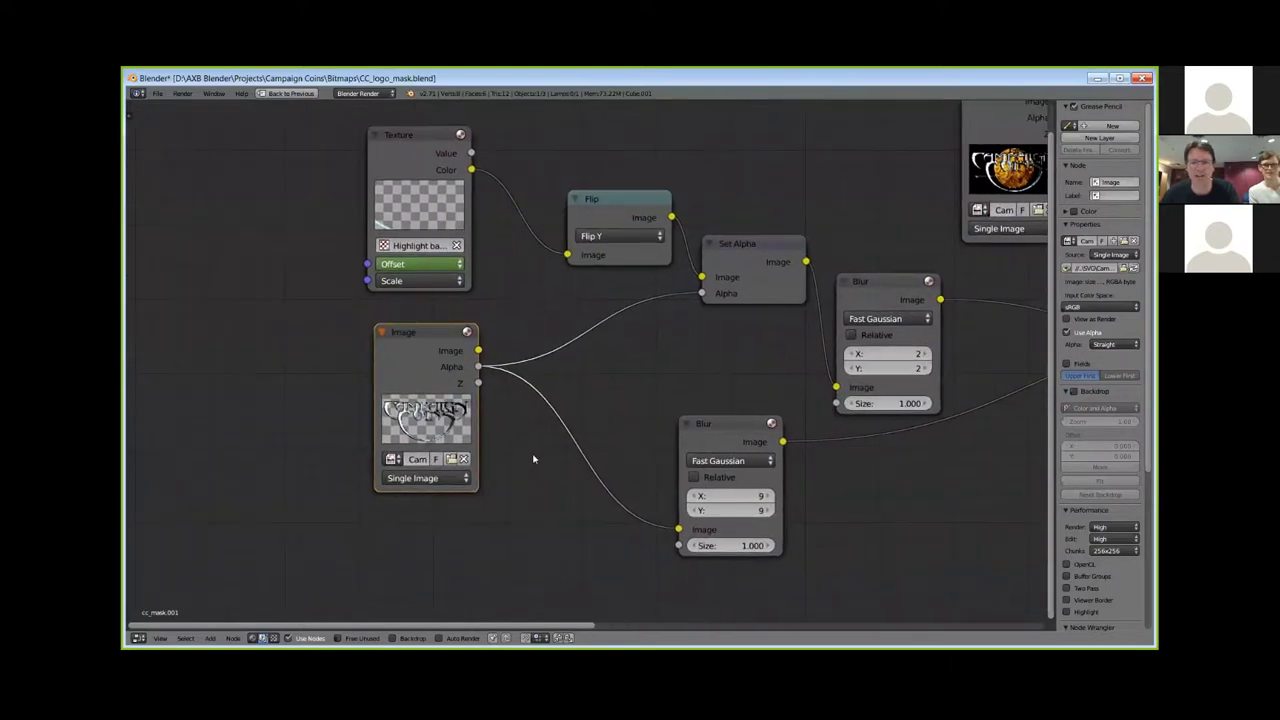
scroll(533, 459, "up", 2)
scroll(486, 486, "up", 1)
middle_click_drag(457, 500, 678, 424)
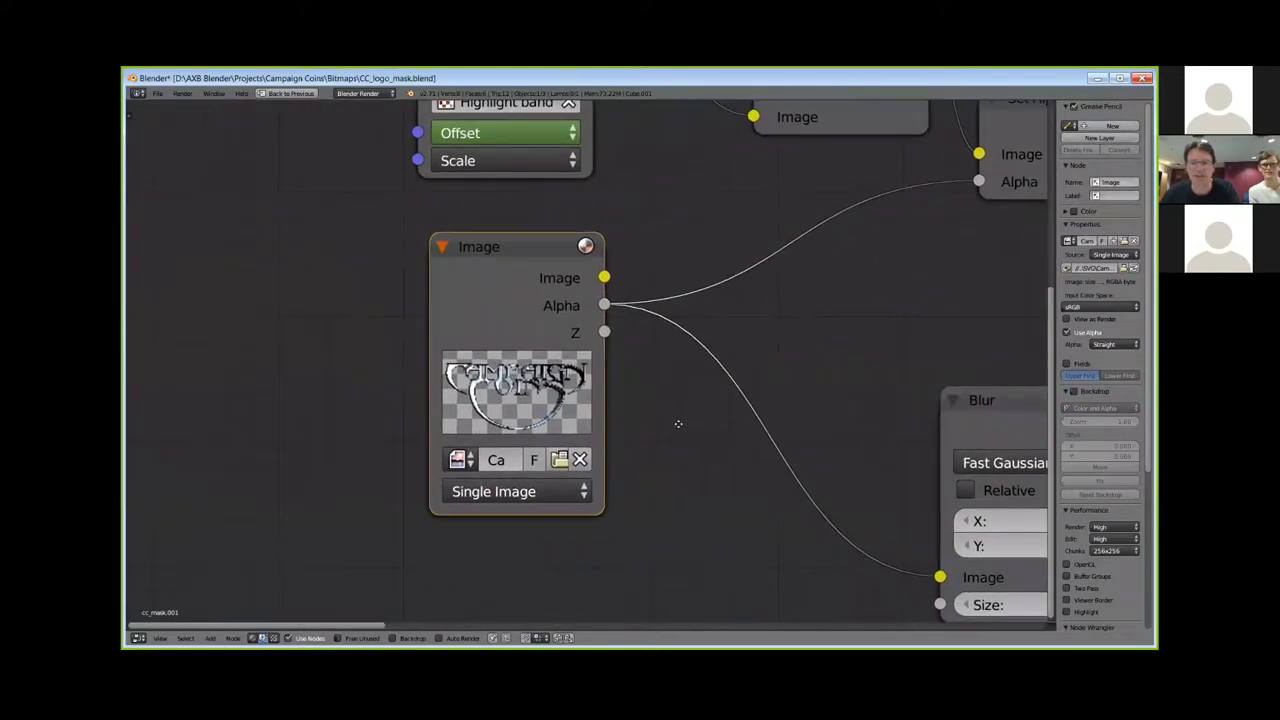
middle_click_drag(697, 357, 473, 353)
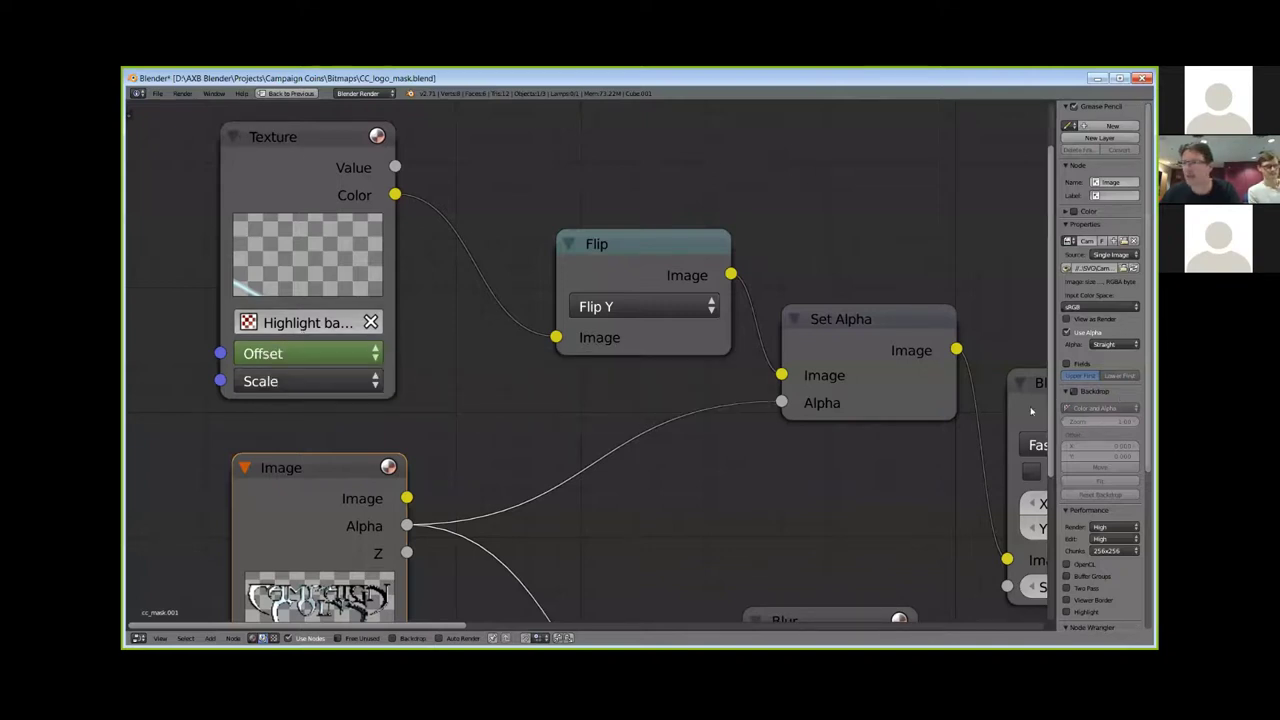
left_click(312, 175)
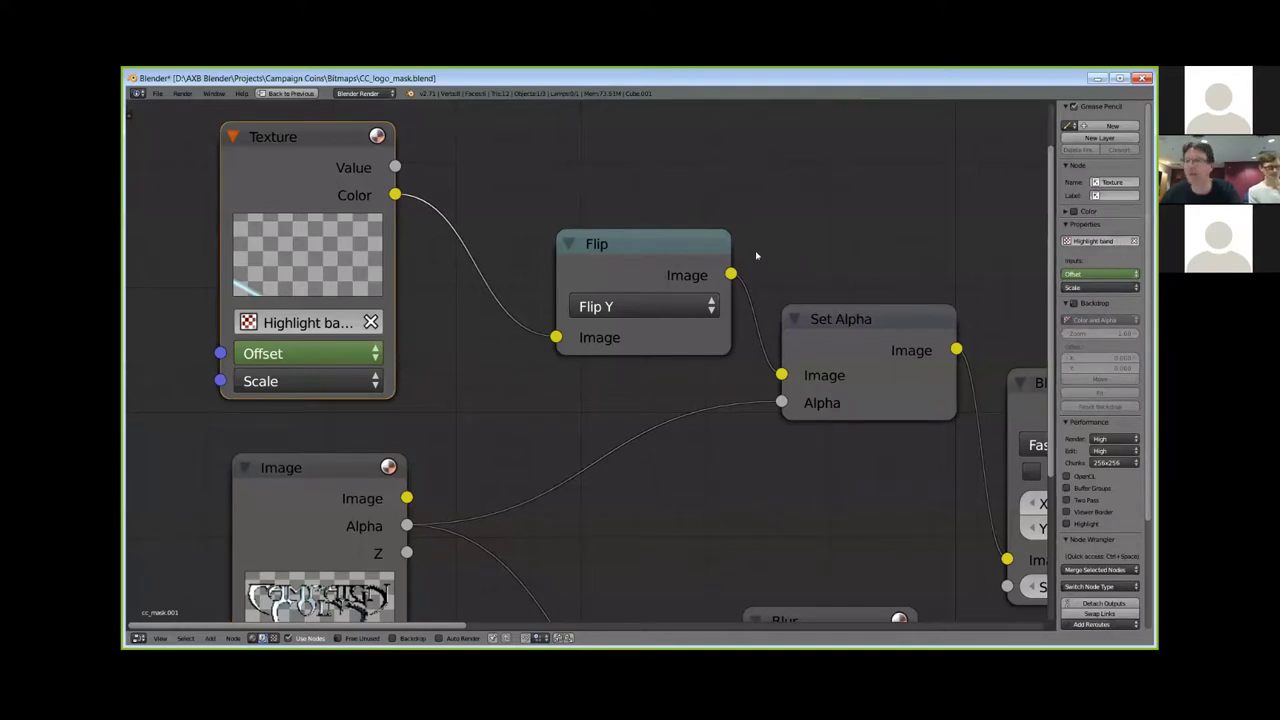
key("ctrl+Up")
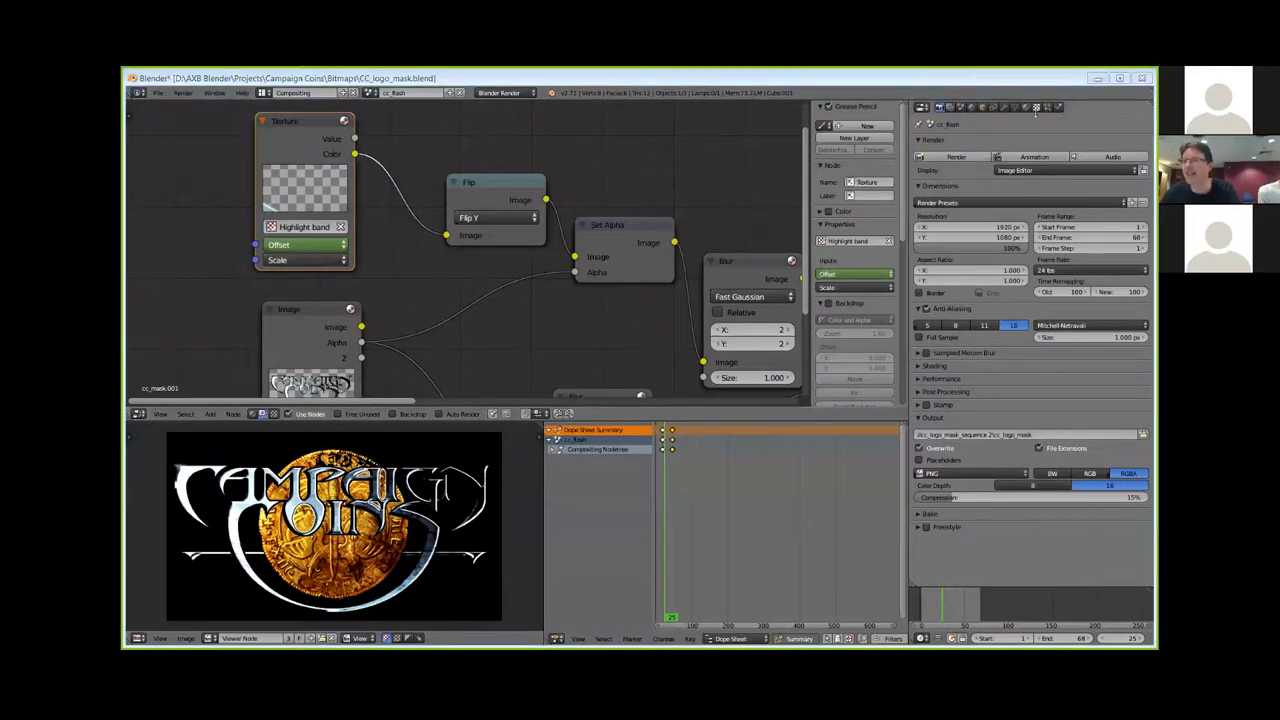
Show the Highlight band texture's ramp, blend and mapping settings in the Texture properties
left_click(1036, 107)
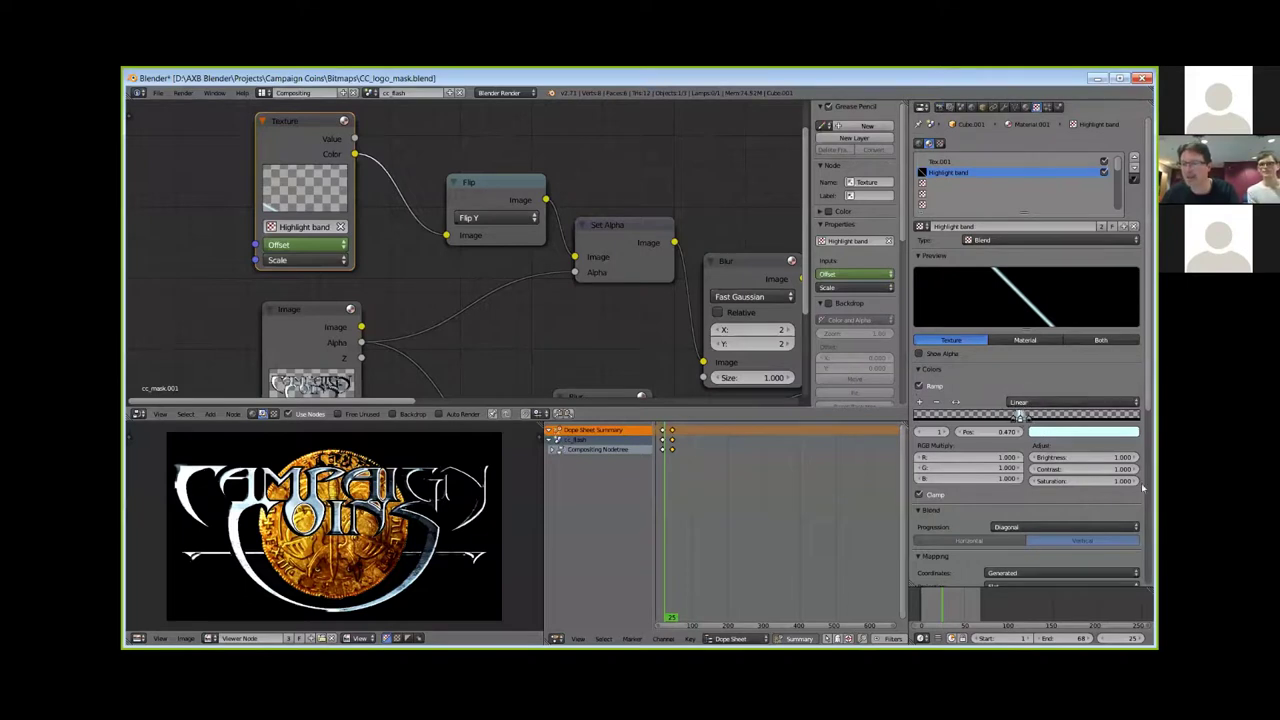
scroll(1140, 414, "down", 1)
scroll(1132, 423, "down", 2)
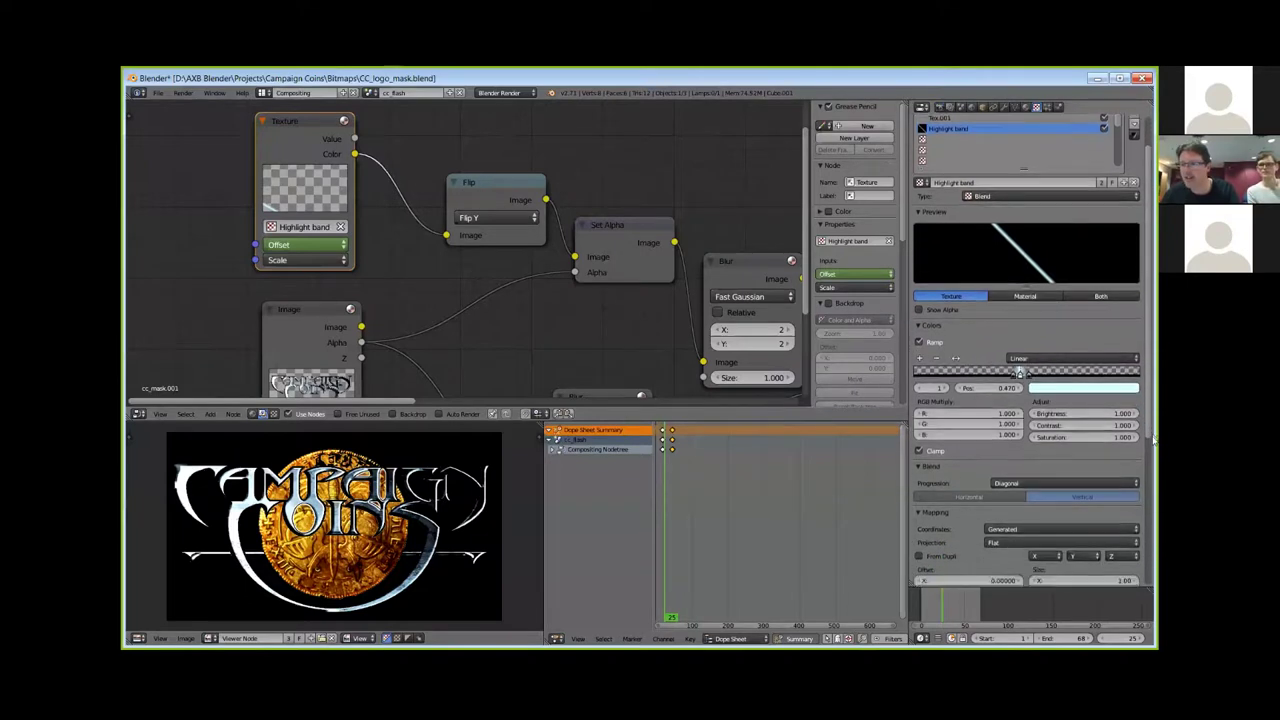
scroll(1124, 432, "down", 2)
scroll(1115, 441, "down", 1)
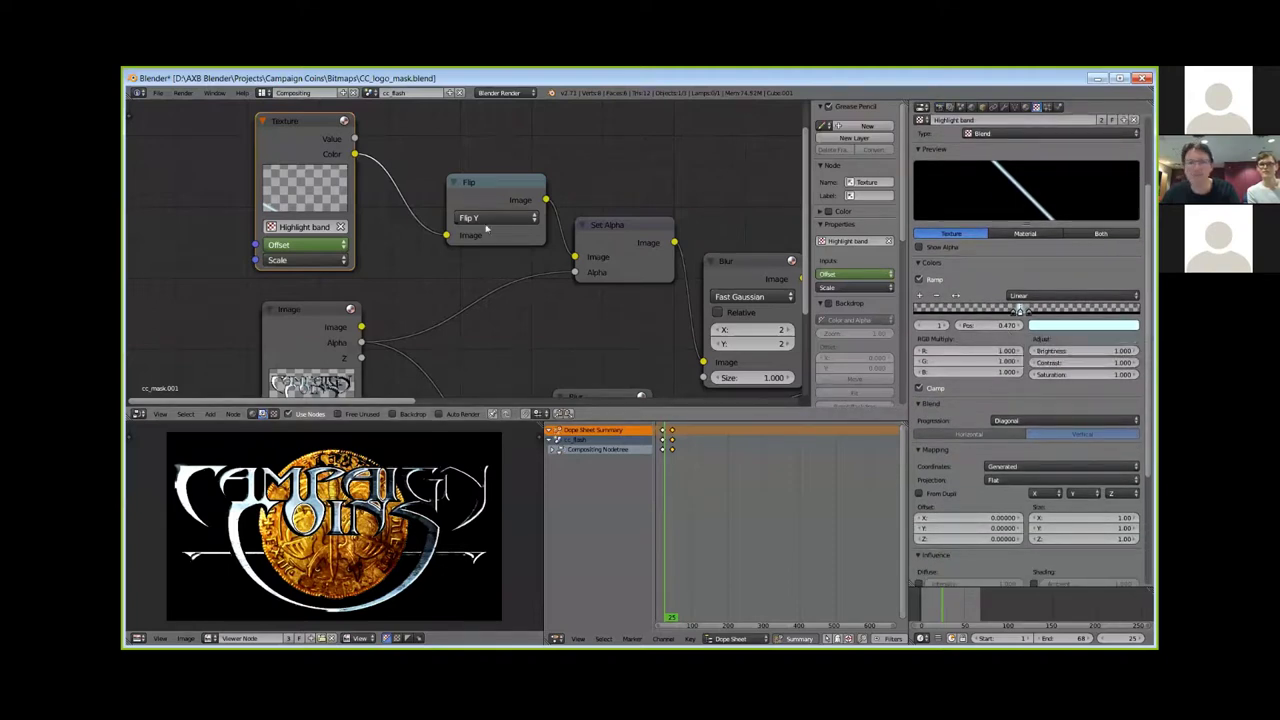
Inspect the Flip, Set Alpha and second Blur nodes, then jump to frame 33
left_click(481, 186)
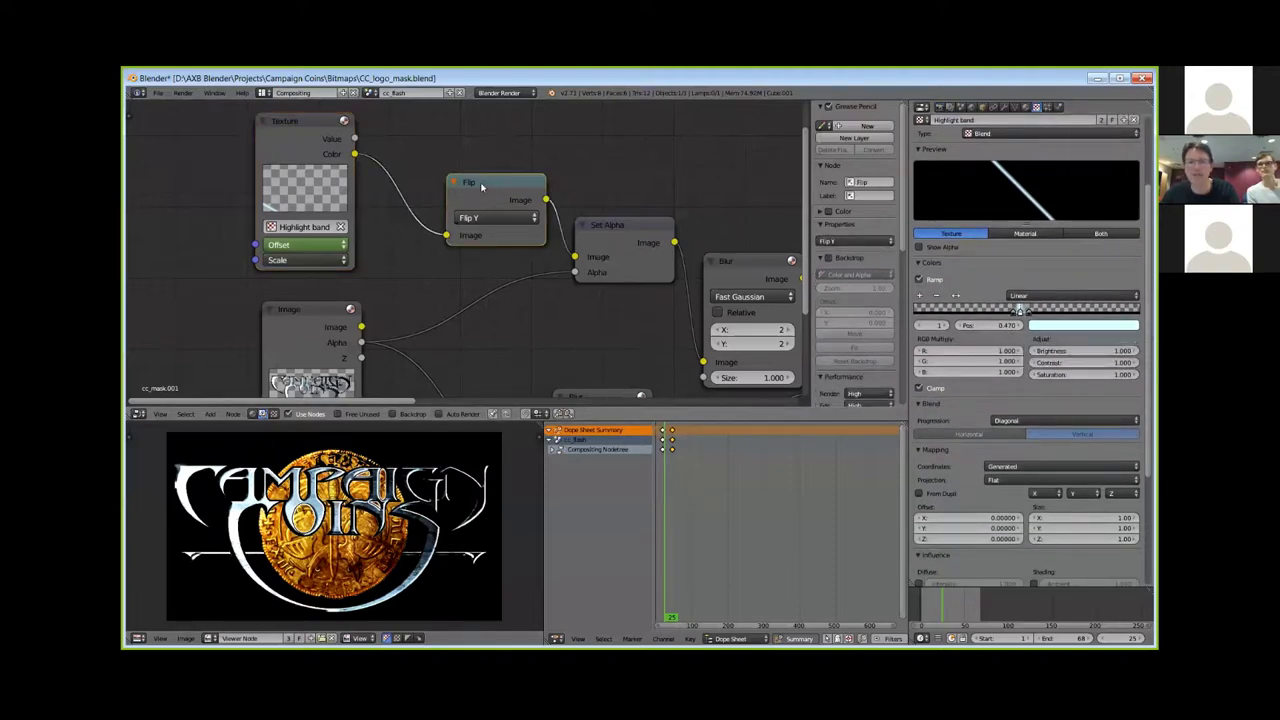
left_click(612, 232)
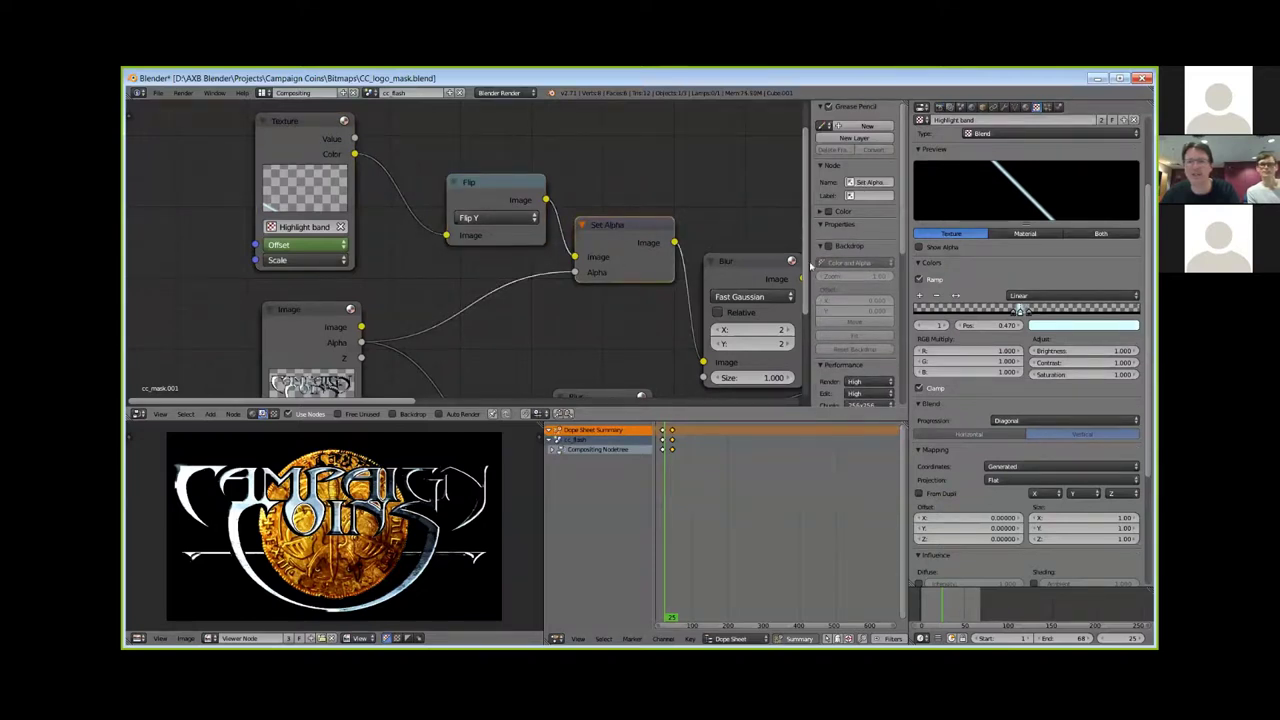
scroll(690, 260, "down", 3, "shift")
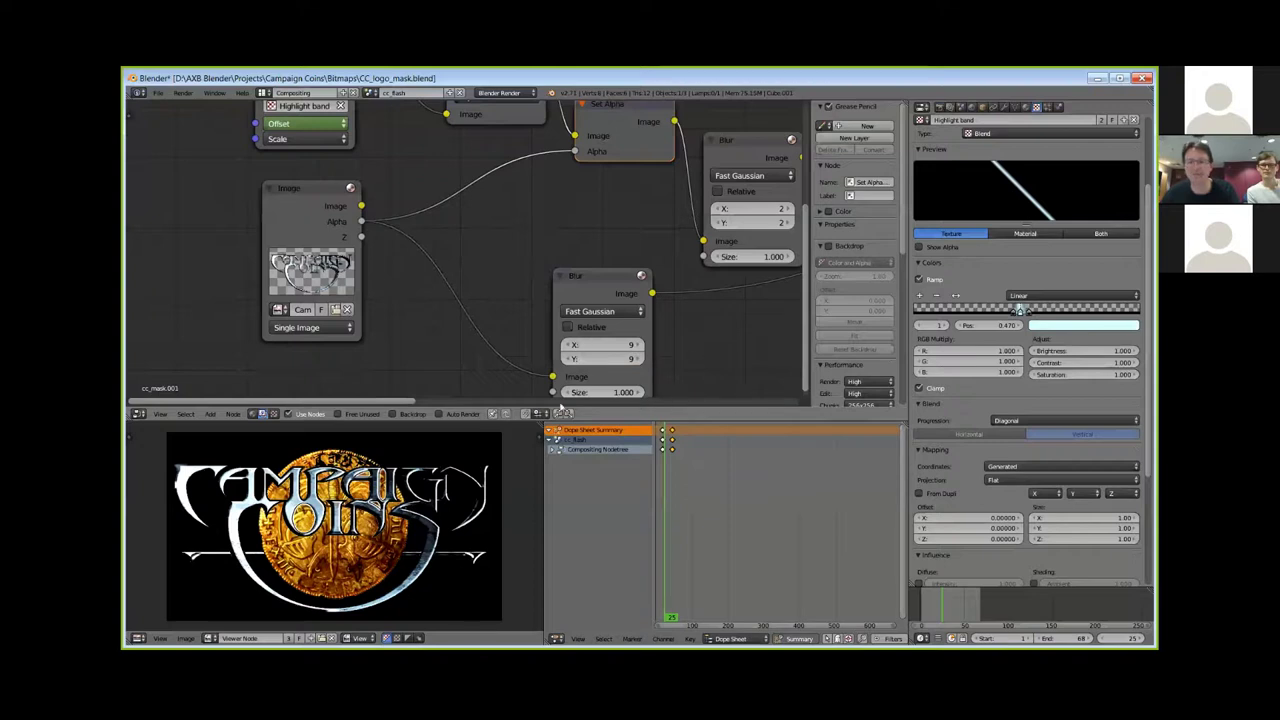
scroll(420, 390, "down", 5, "ctrl")
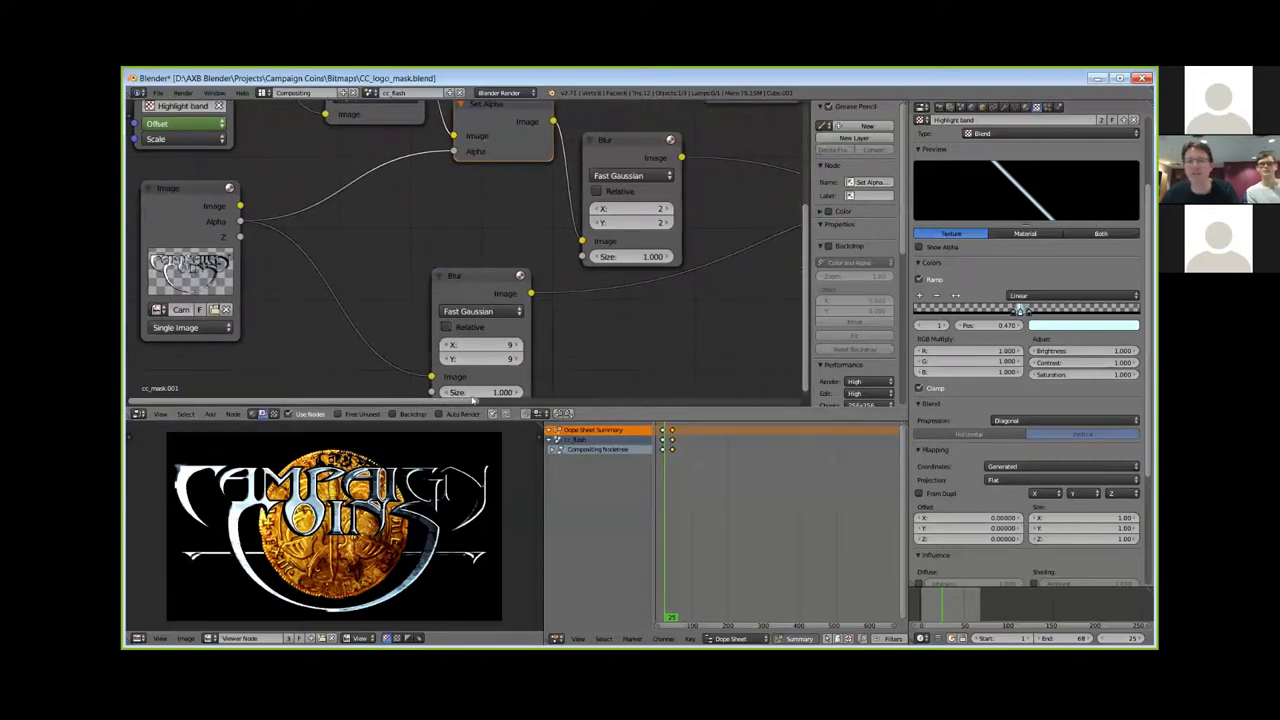
scroll(600, 370, "down", 7, "ctrl")
scroll(729, 330, "up", 1)
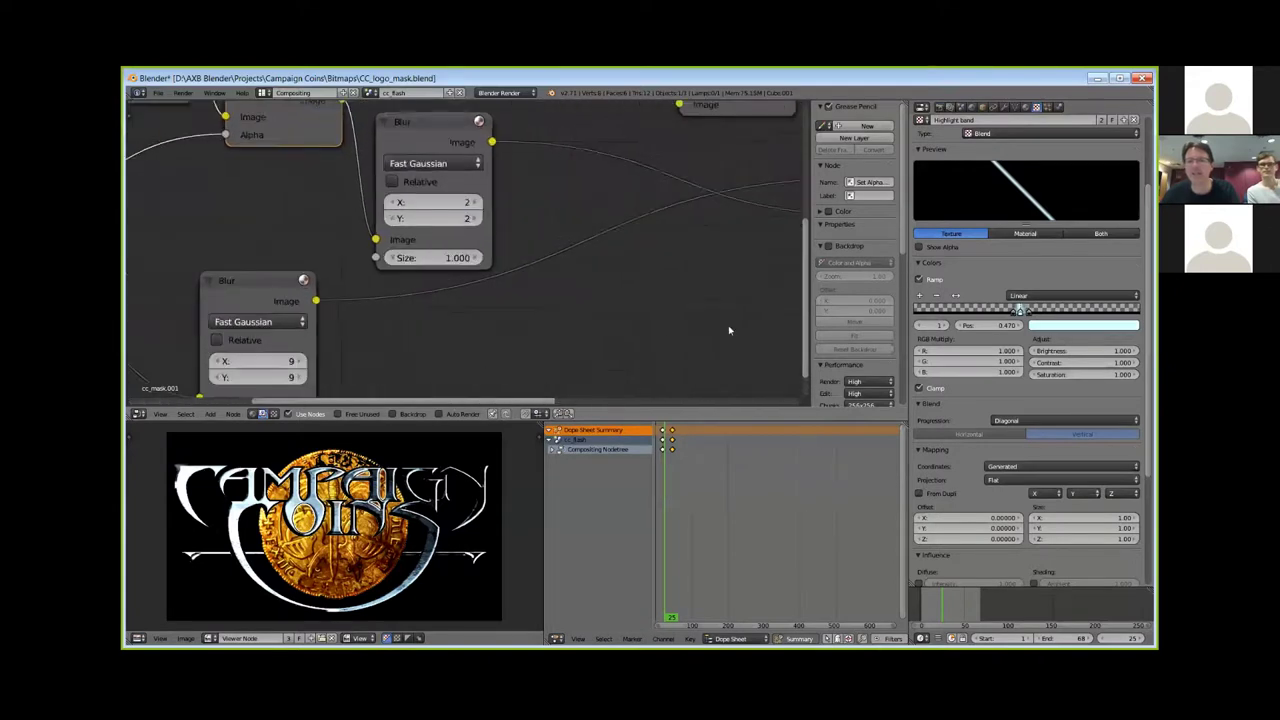
scroll(729, 330, "down", 1)
scroll(729, 330, "down", 2)
scroll(688, 287, "down", 2)
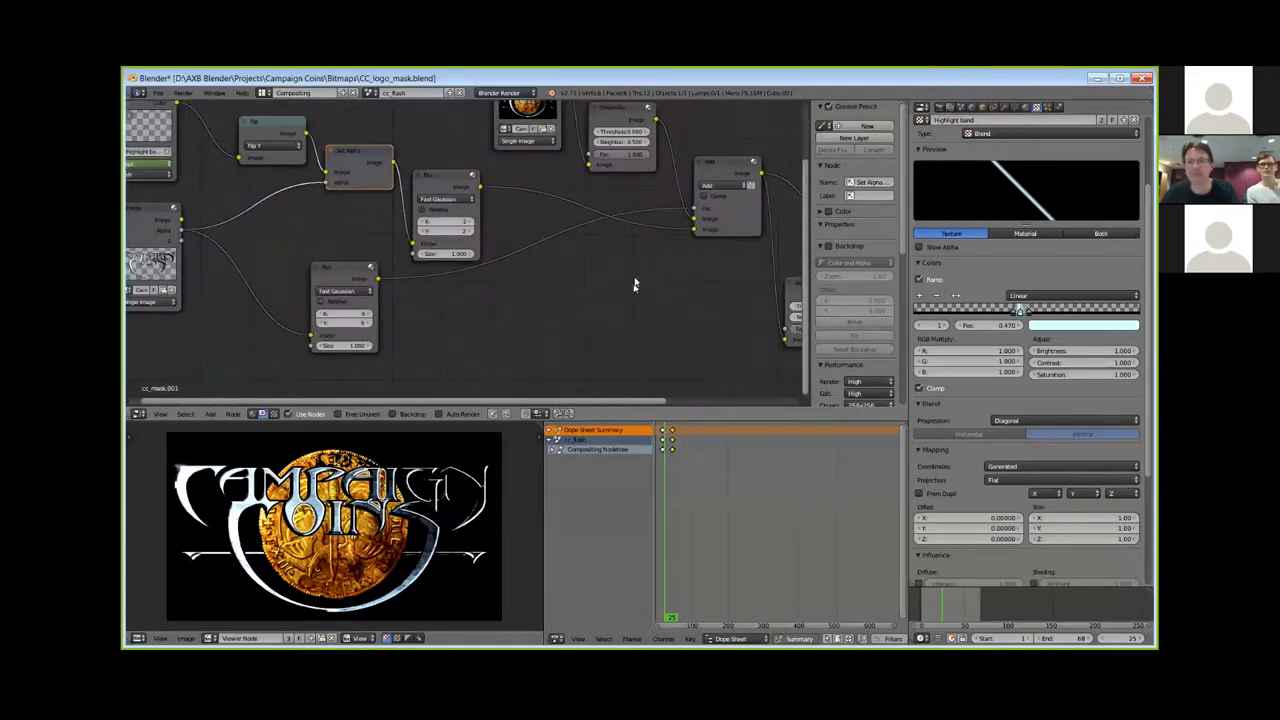
middle_click_drag(634, 285, 597, 350)
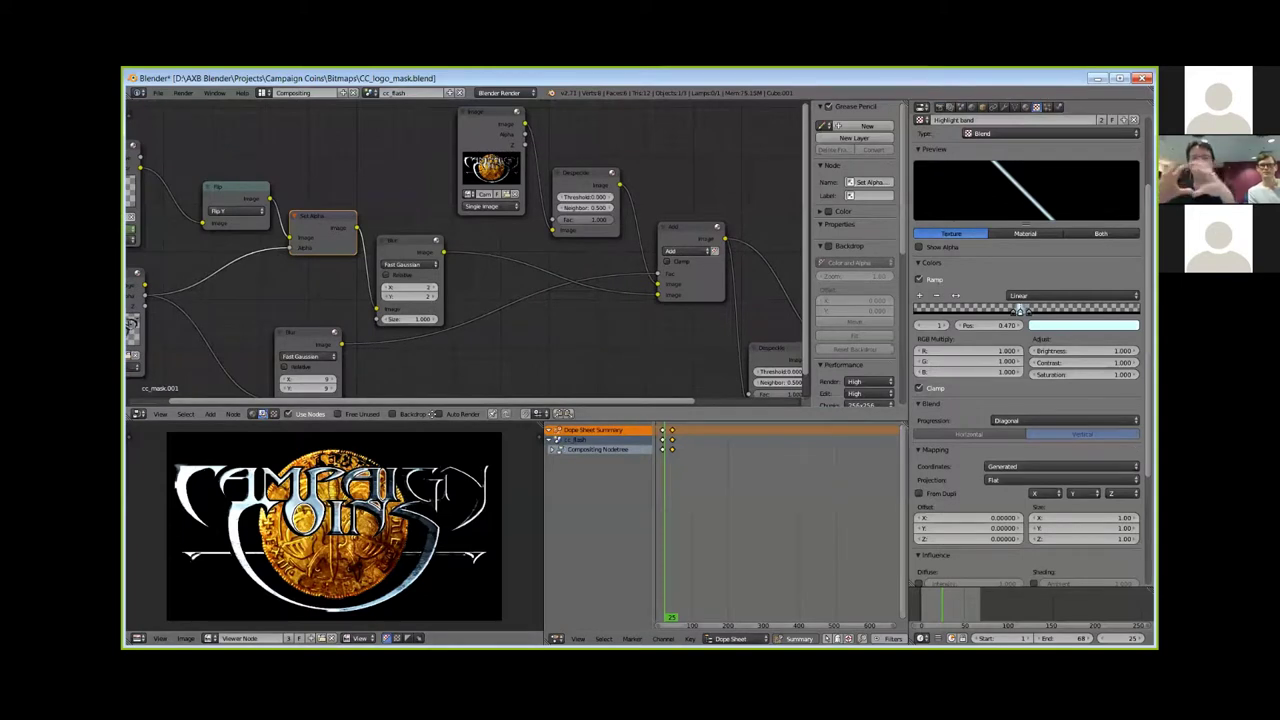
left_click(333, 365)
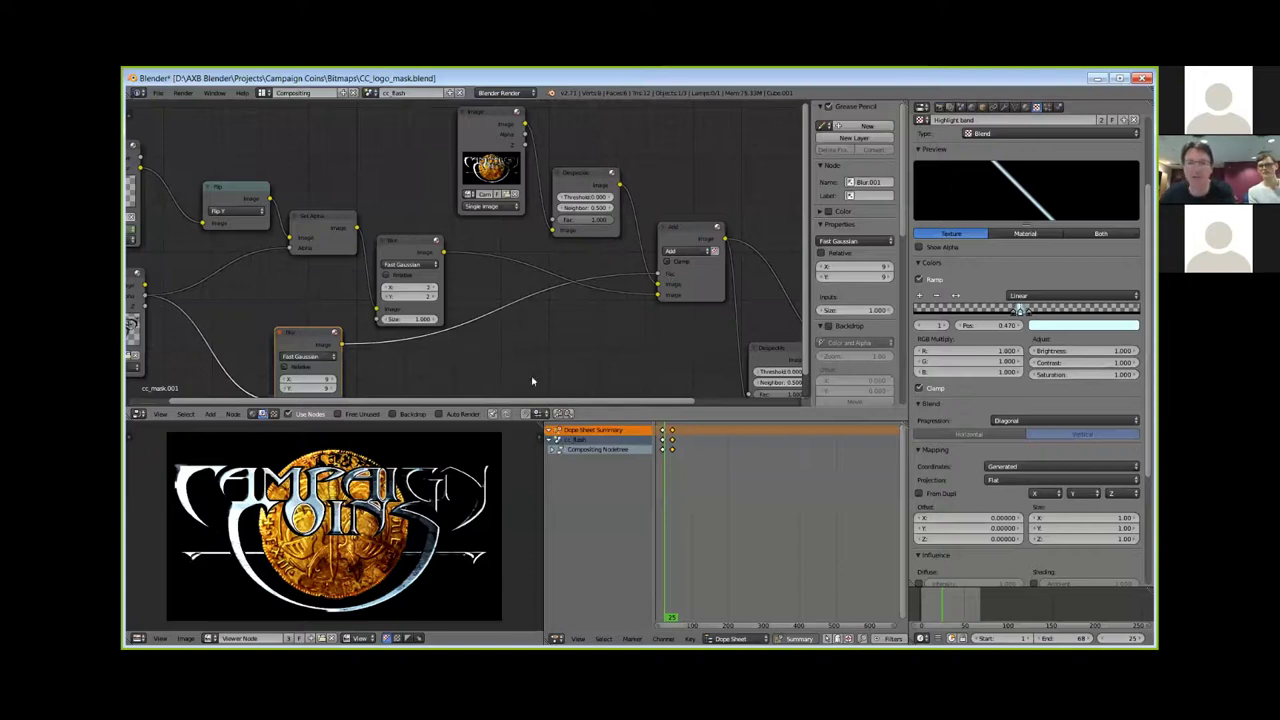
left_click(668, 492)
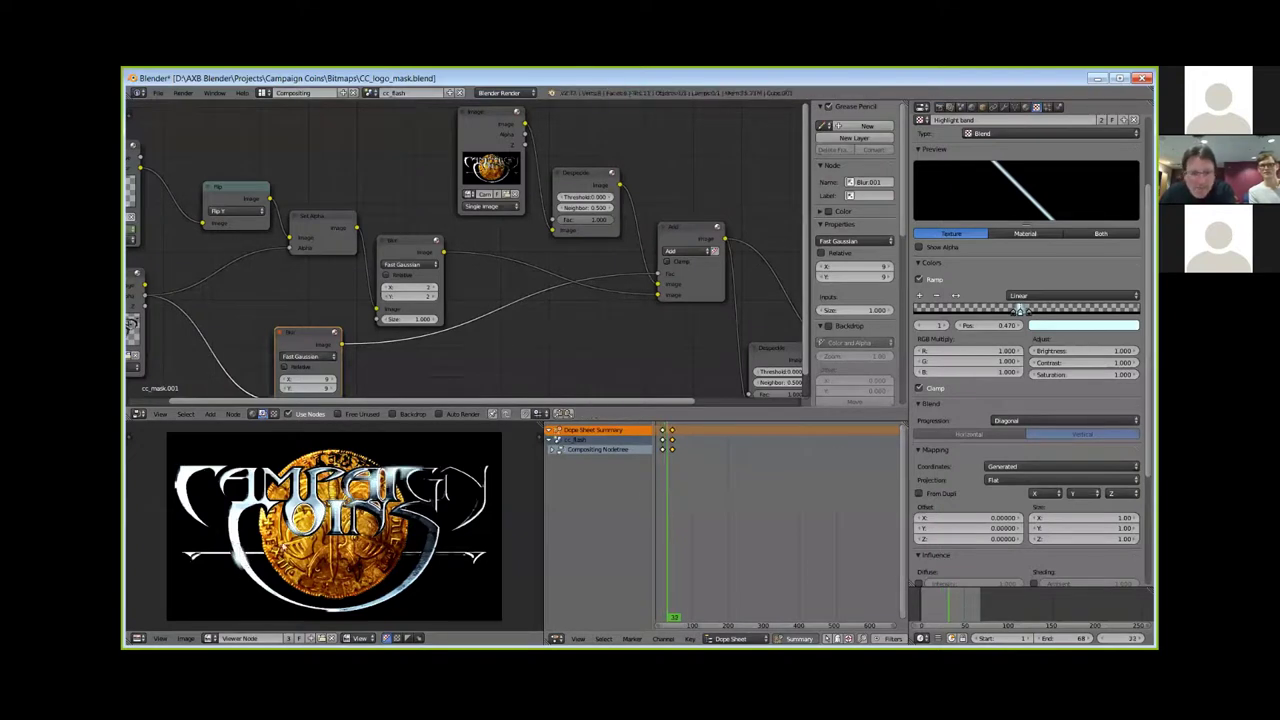
key("ctrl+space")
scroll(580, 535, "up", 2)
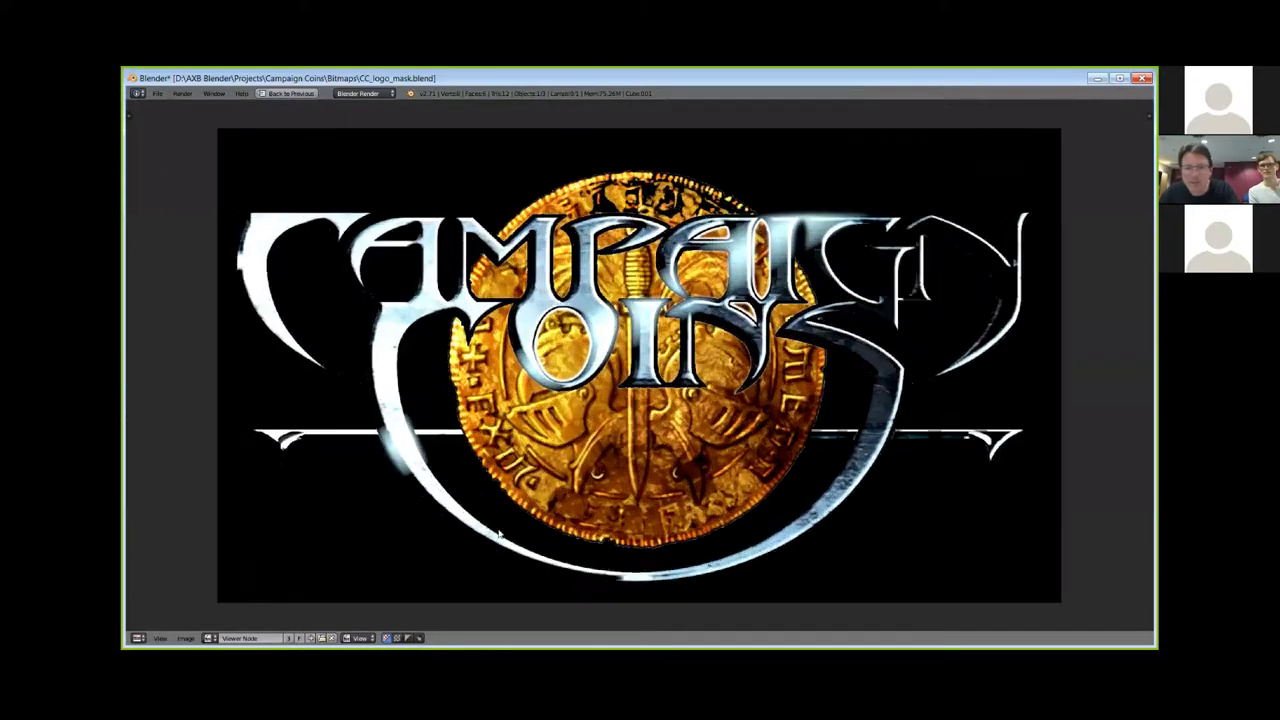
scroll(580, 535, "up", 2)
scroll(580, 535, "down", 1)
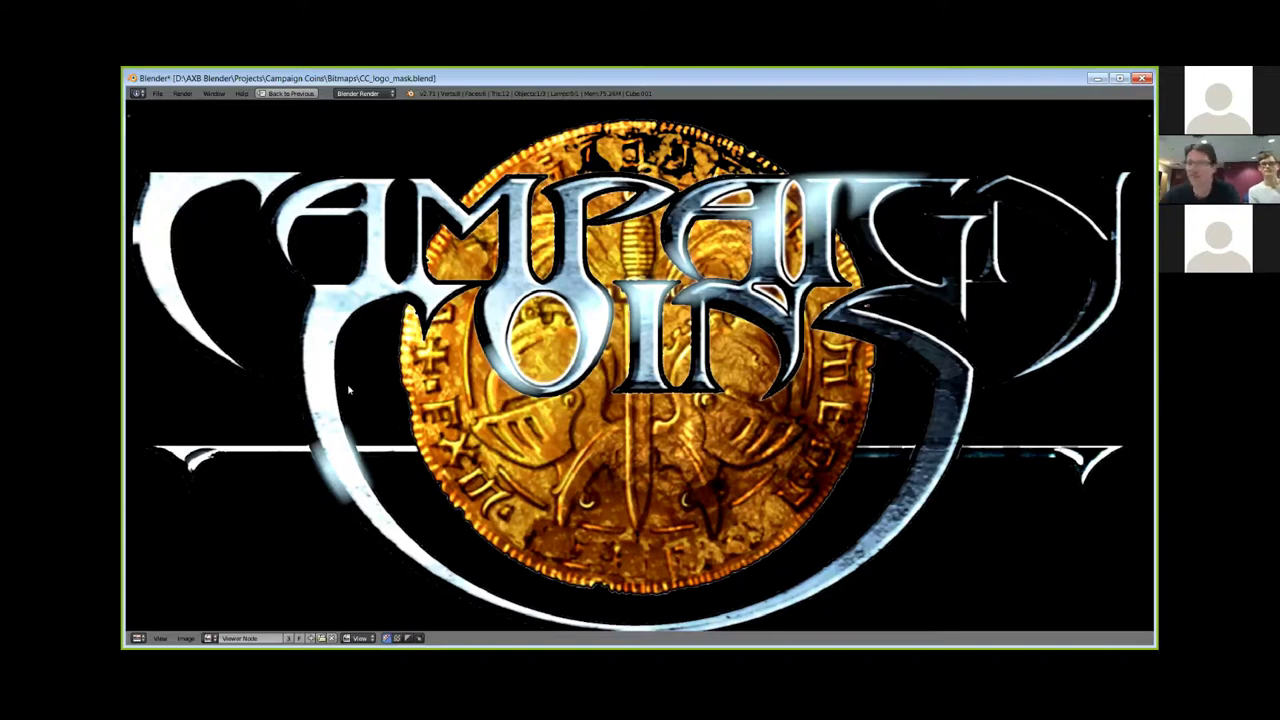
key("ctrl+Up")
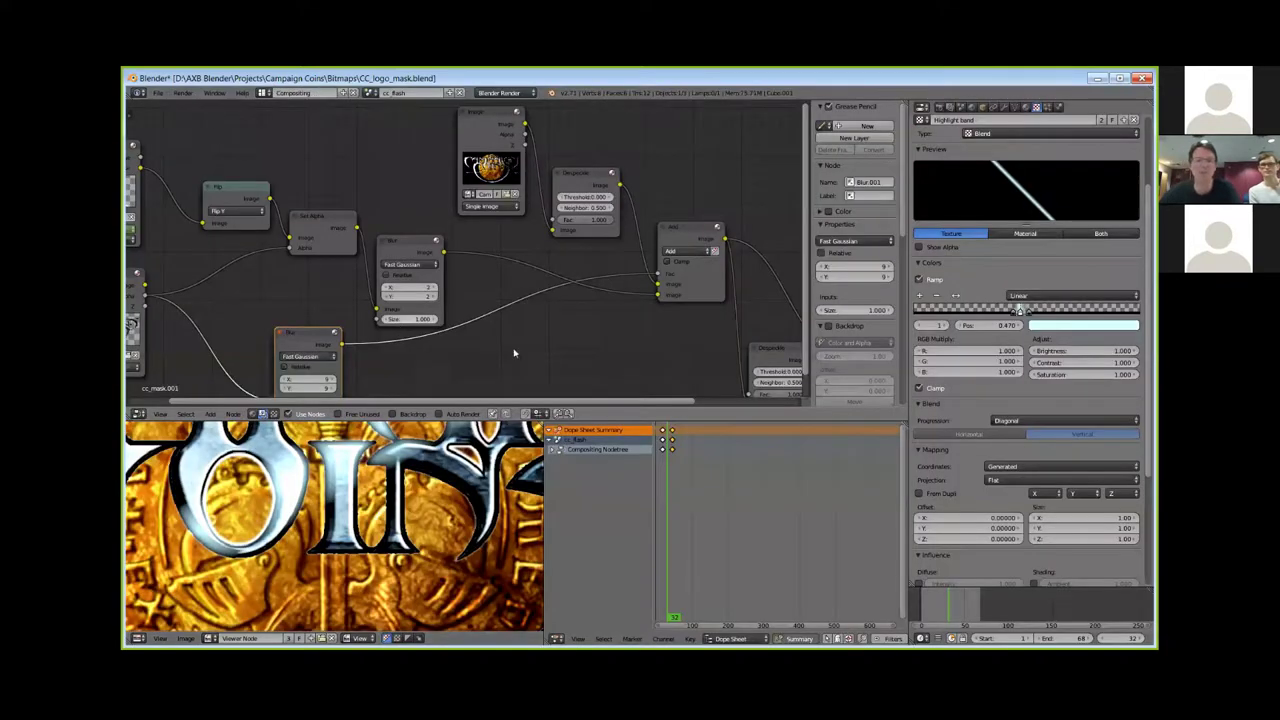
Fit the whole node tree in view, show the PNG render output settings, and switch Blender windows
key("Home")
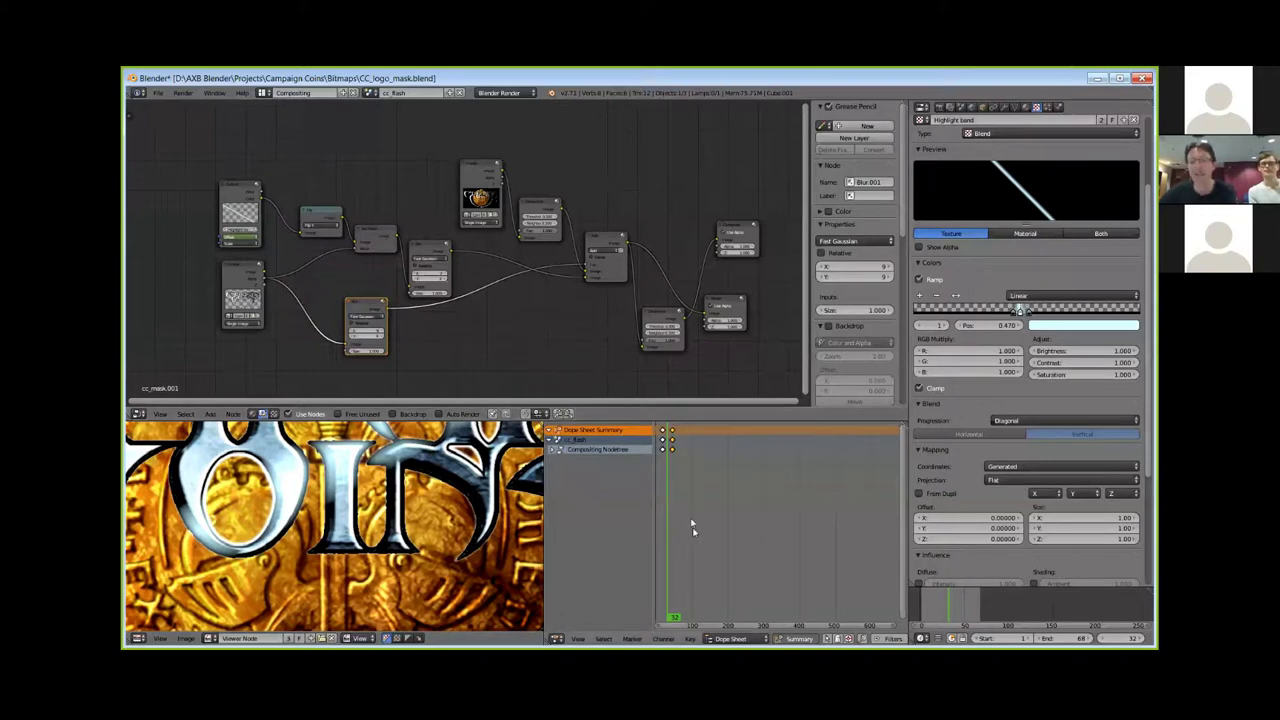
left_click(942, 107)
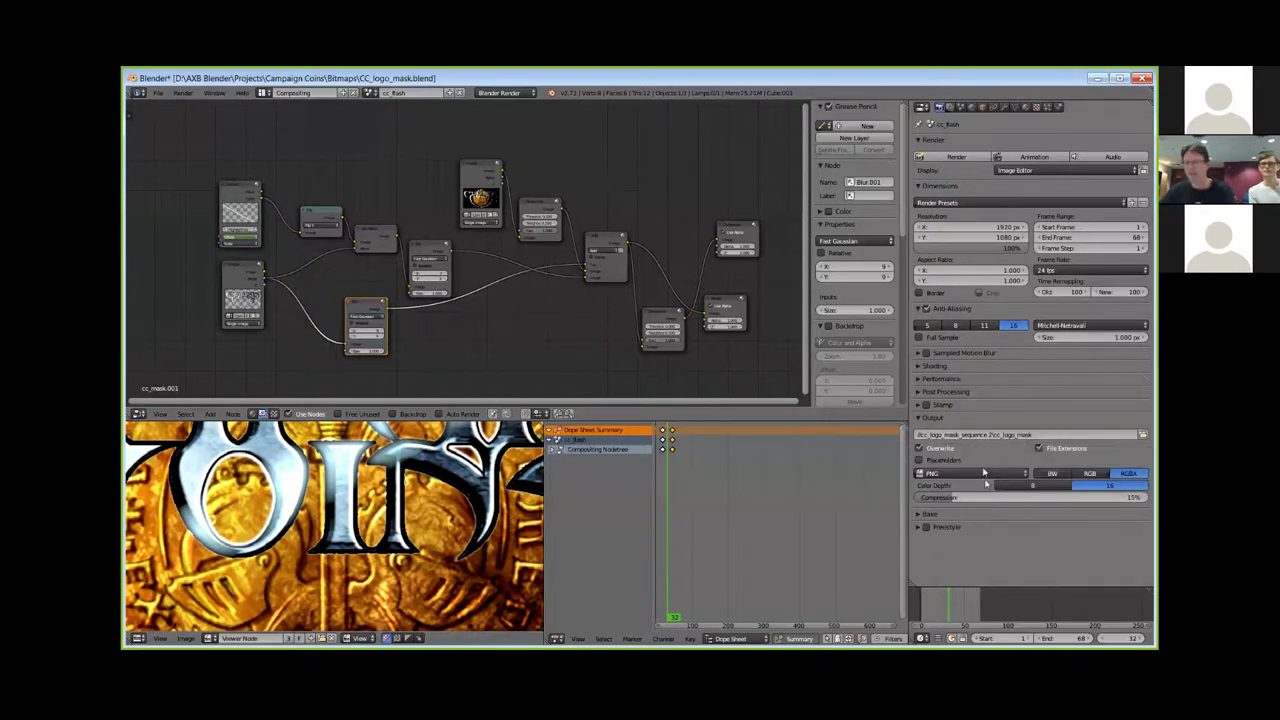
key("alt+Tab")
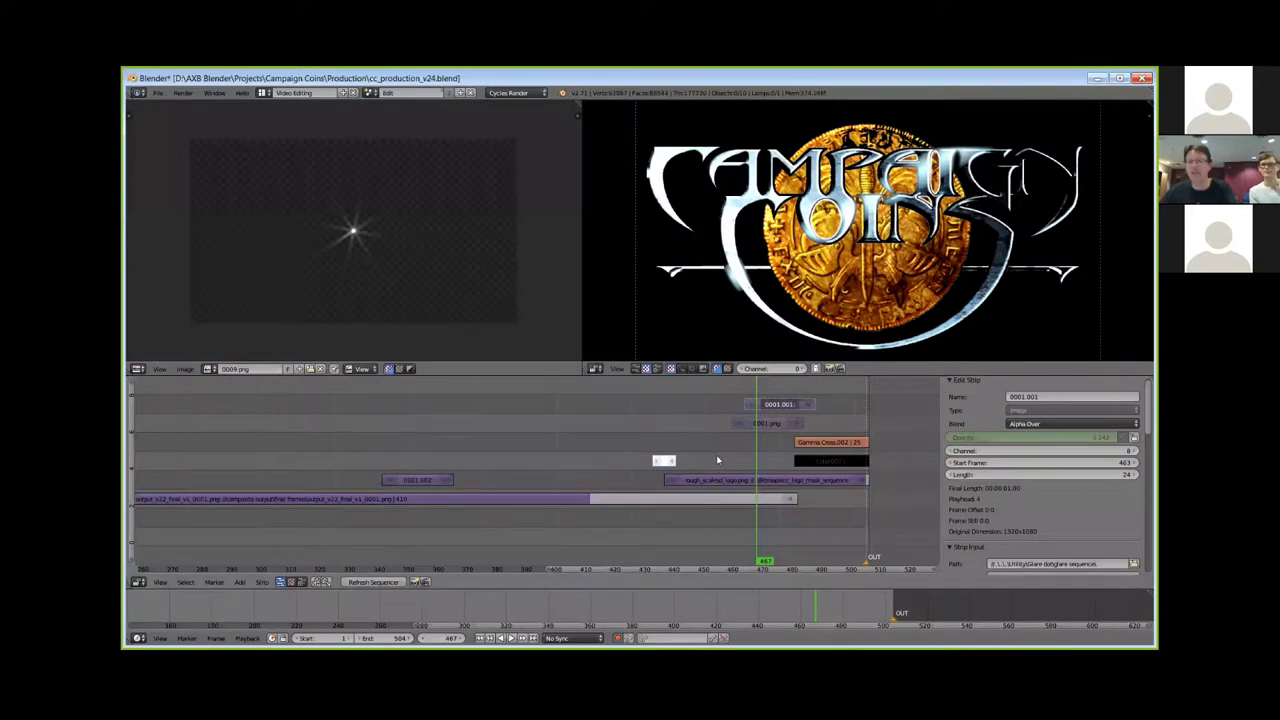
Step the edit back to frame 452, then quit cc_production_v24 without saving
left_click(717, 460)
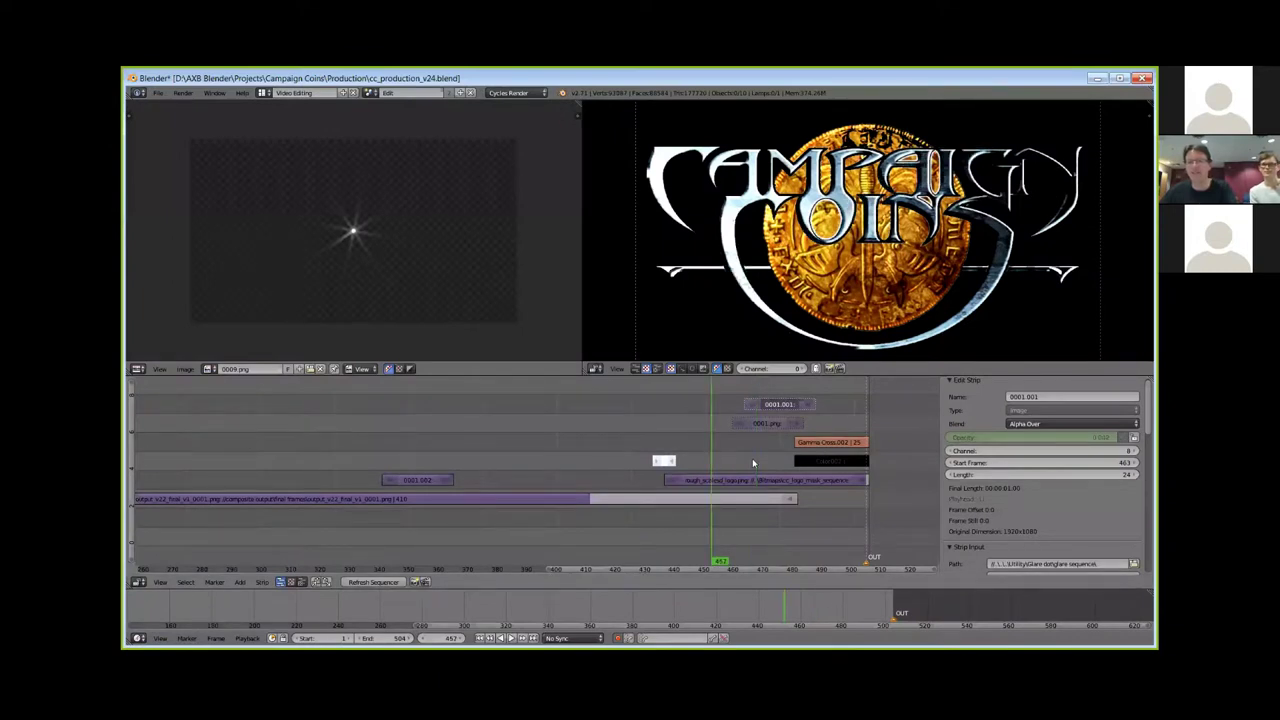
key("Left")
key("Left")
key("Left")
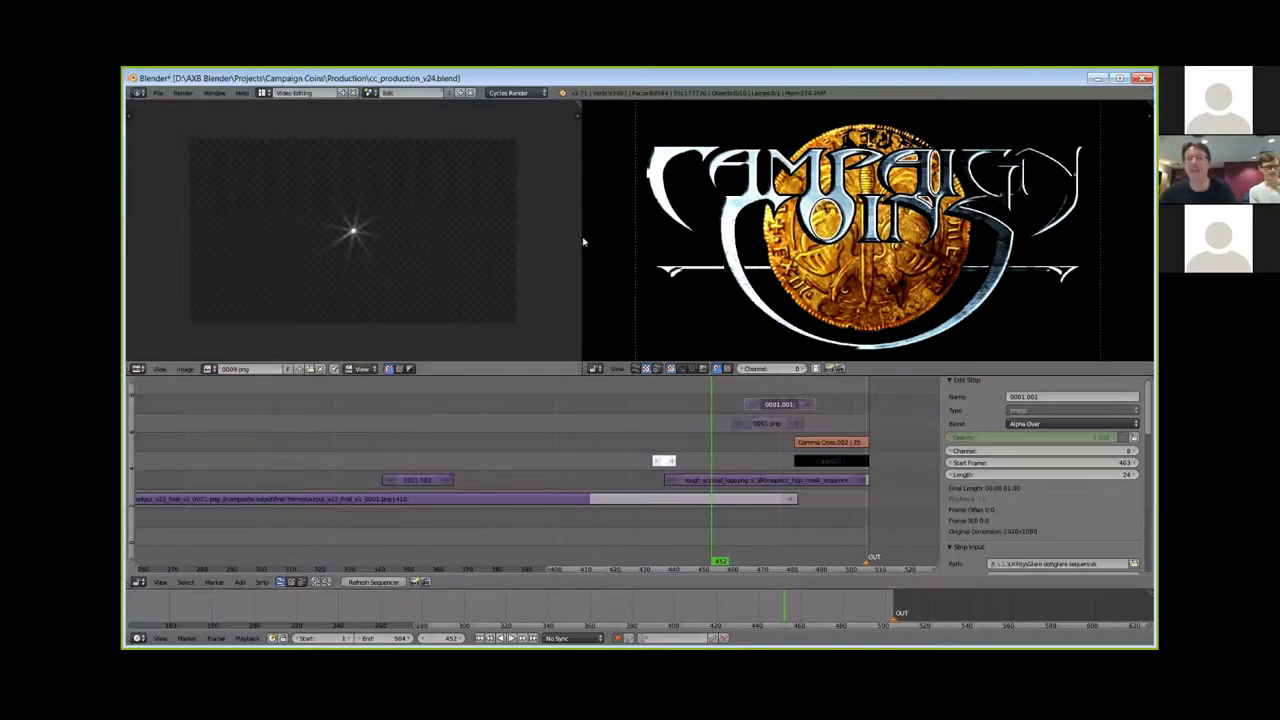
left_click(1141, 78)
left_click(650, 412)
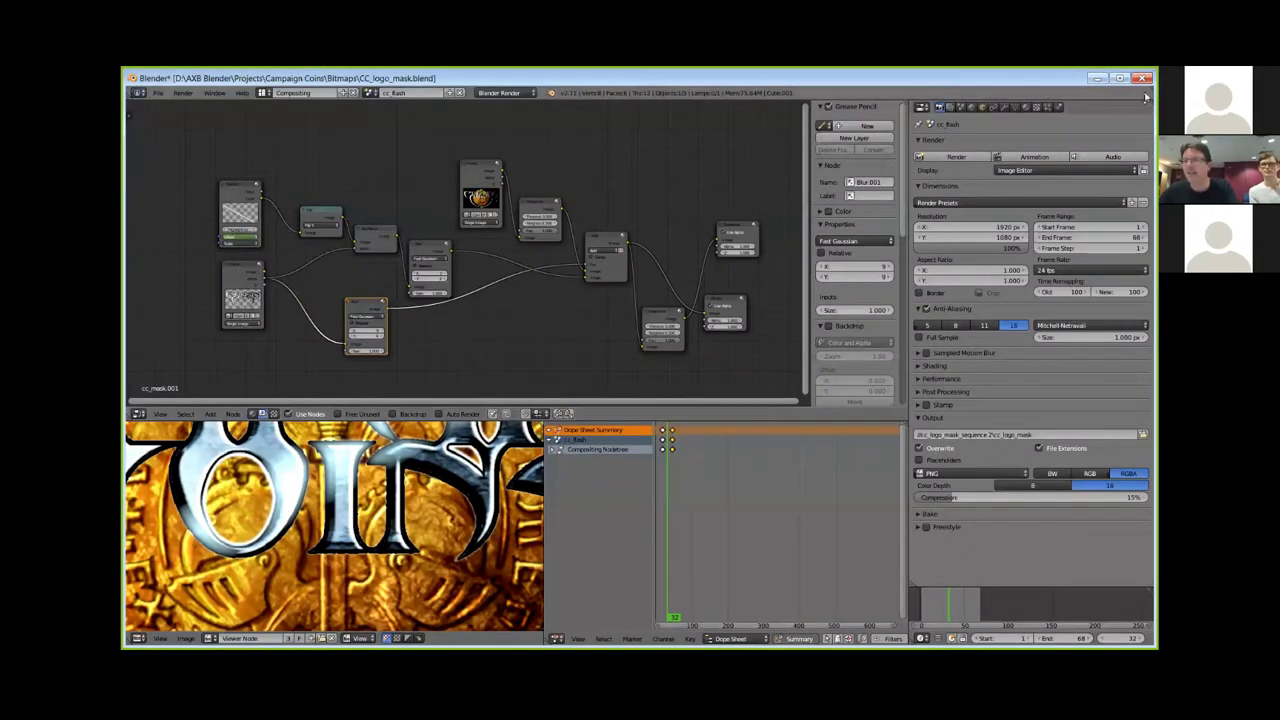
left_click(1143, 78)
Confirm exiting the CC_logo_mask file without saving
left_click(650, 412)
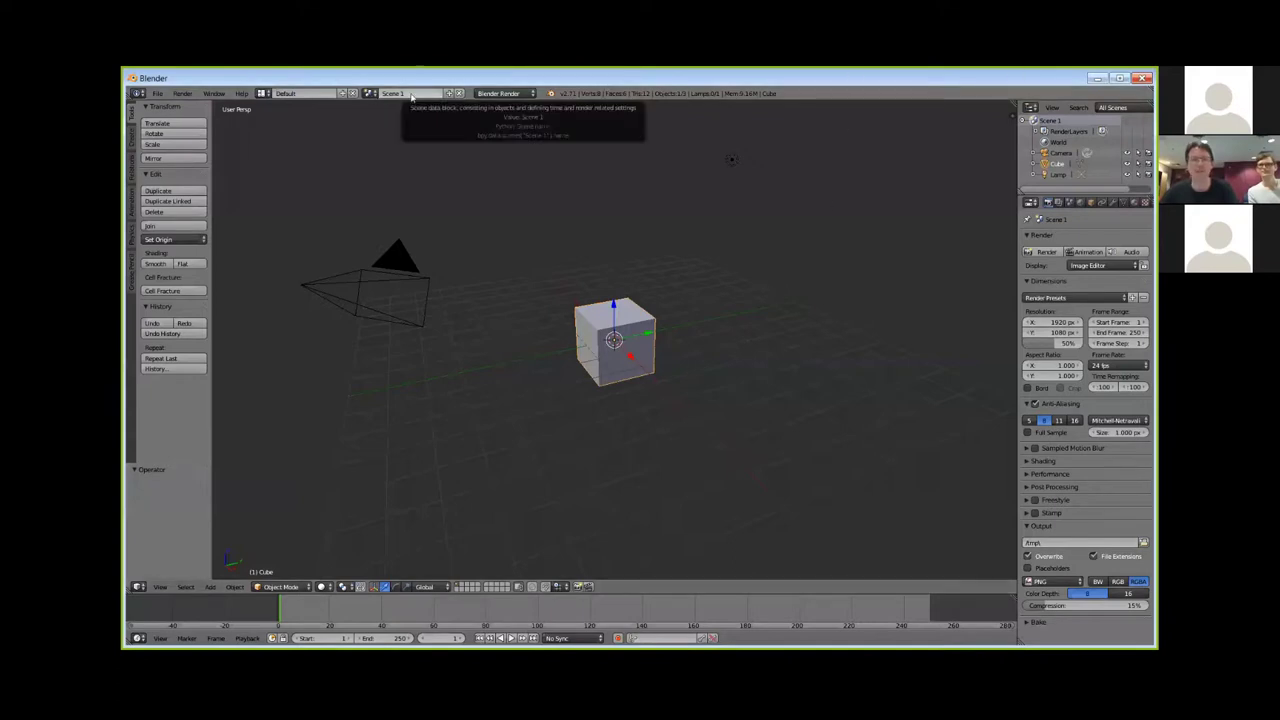
Add a new empty scene and name it 'Scene 2'
left_click(448, 93)
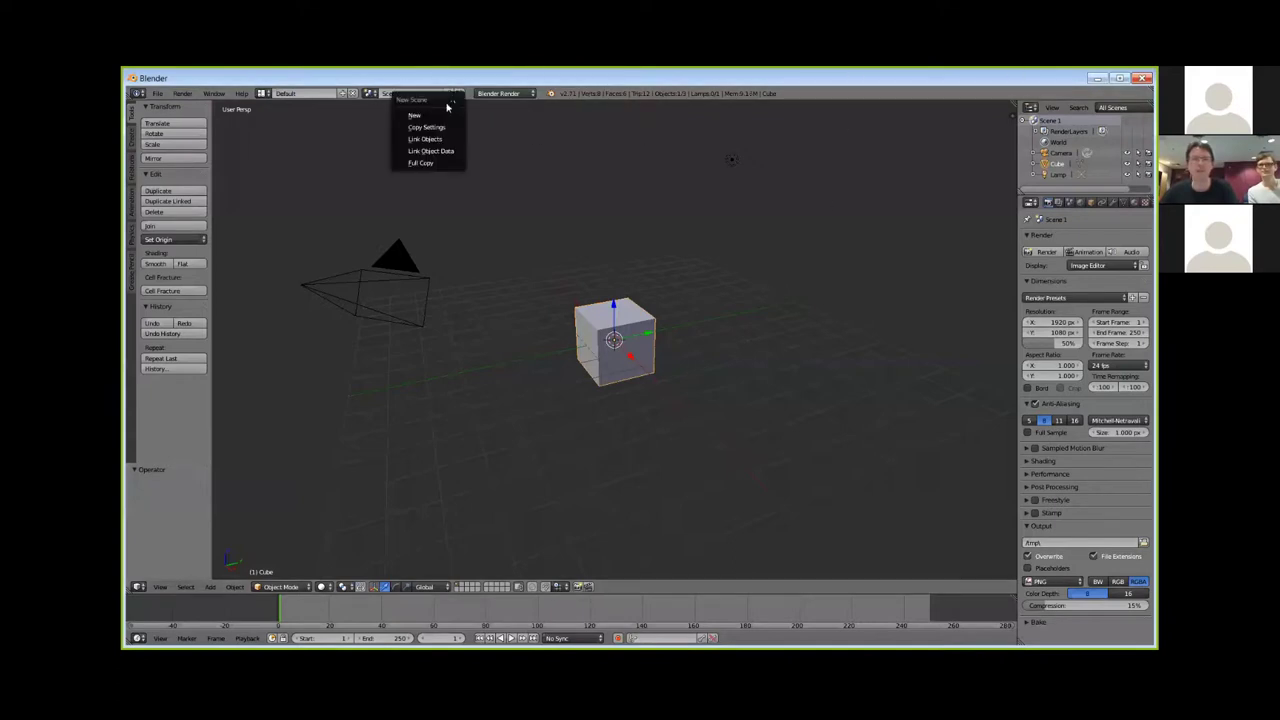
left_click(410, 93)
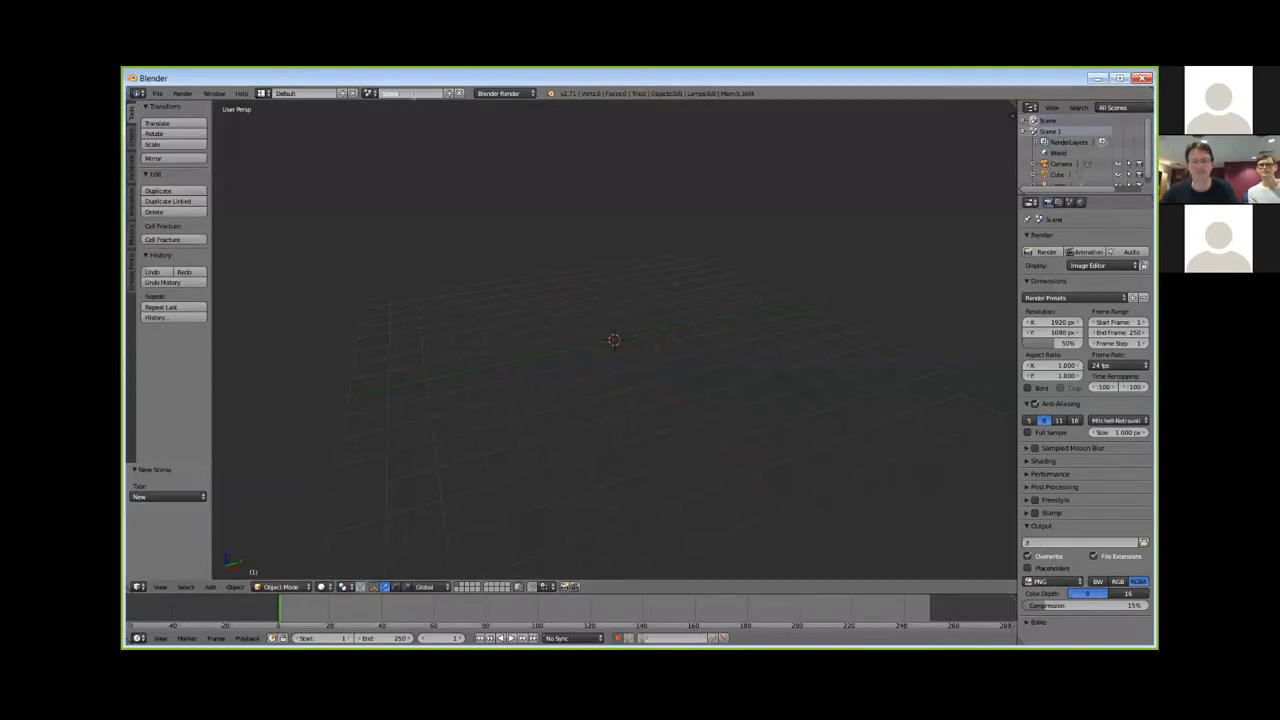
type("Scene 2")
key("Return")
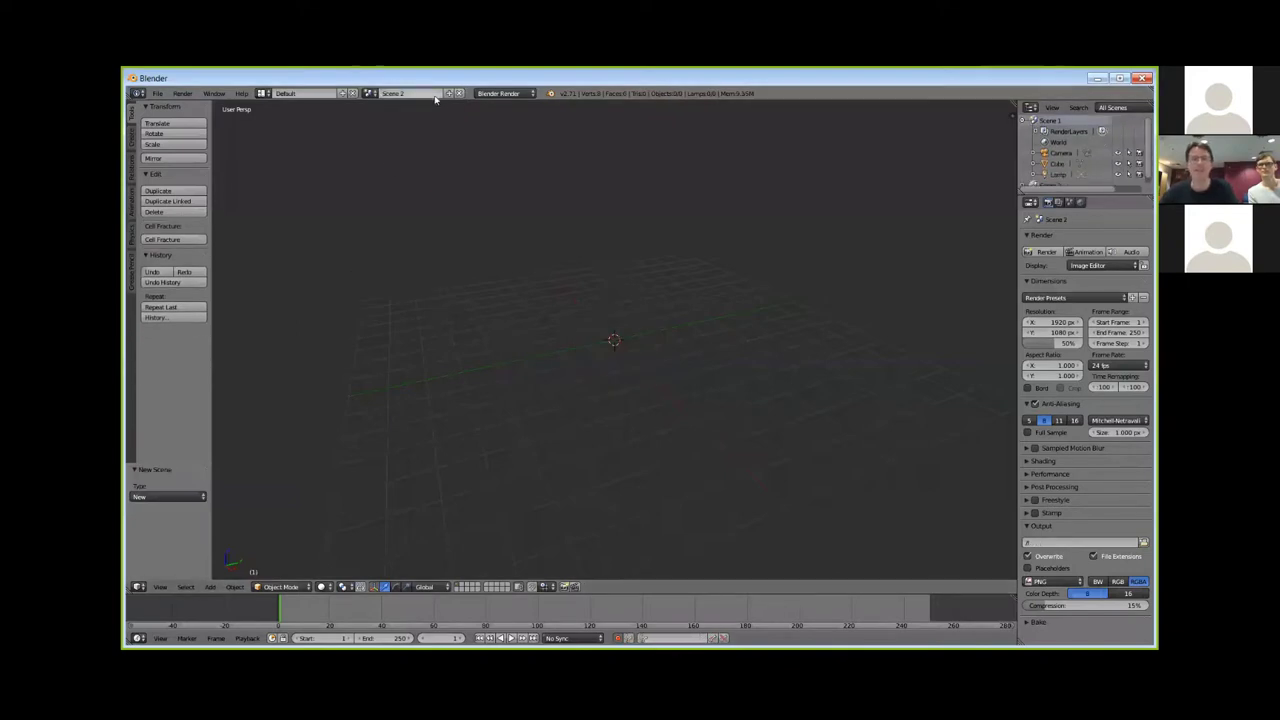
Back in Scene 1, bring up Make Links (Ctrl+L) to link the cube into Scene 2
left_click(370, 93)
left_click(376, 111)
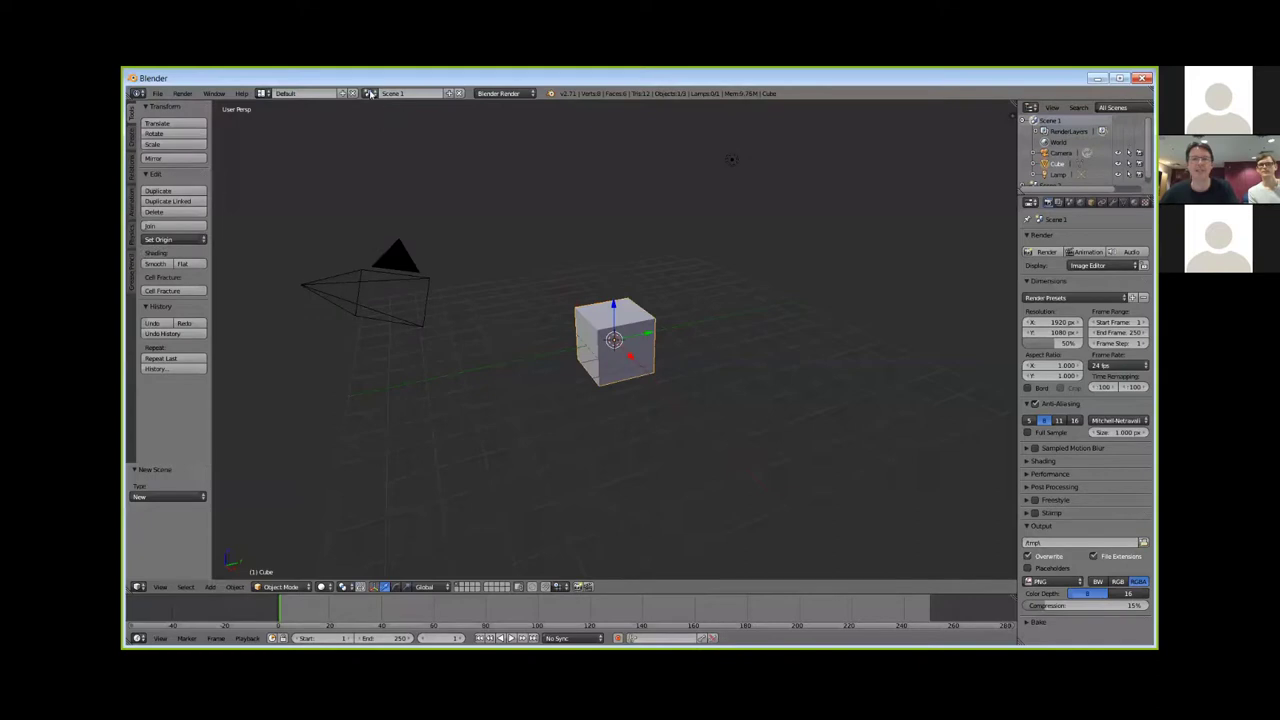
left_click(376, 121)
left_click(370, 93)
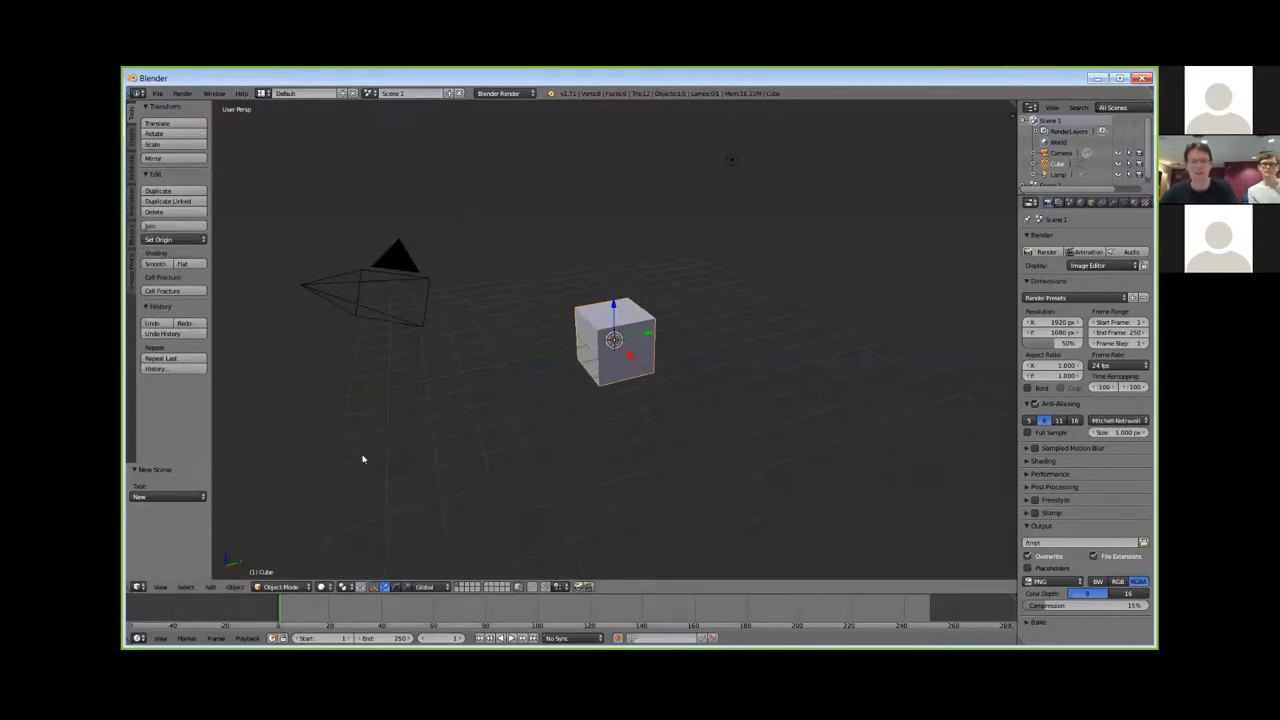
key("ctrl+l")
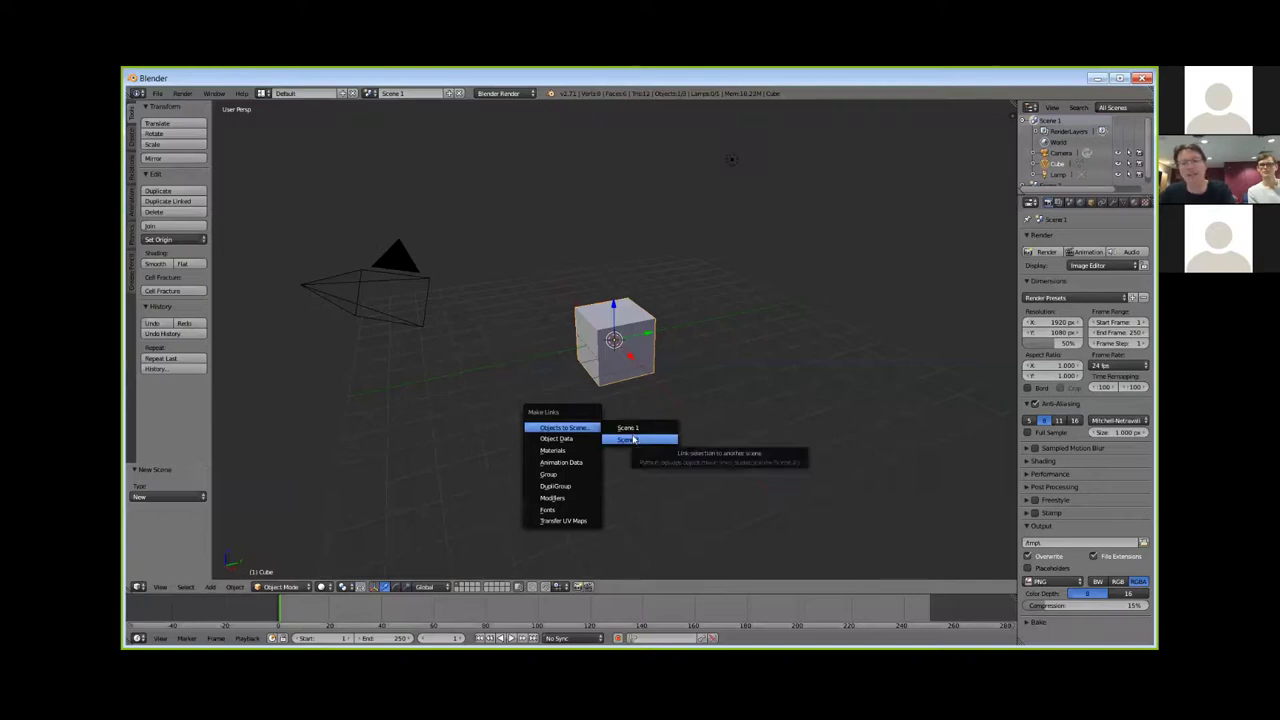
left_click(633, 439)
Check the linked cube in Scene 2, then scale it about 4.7x from Scene 1
left_click(369, 93)
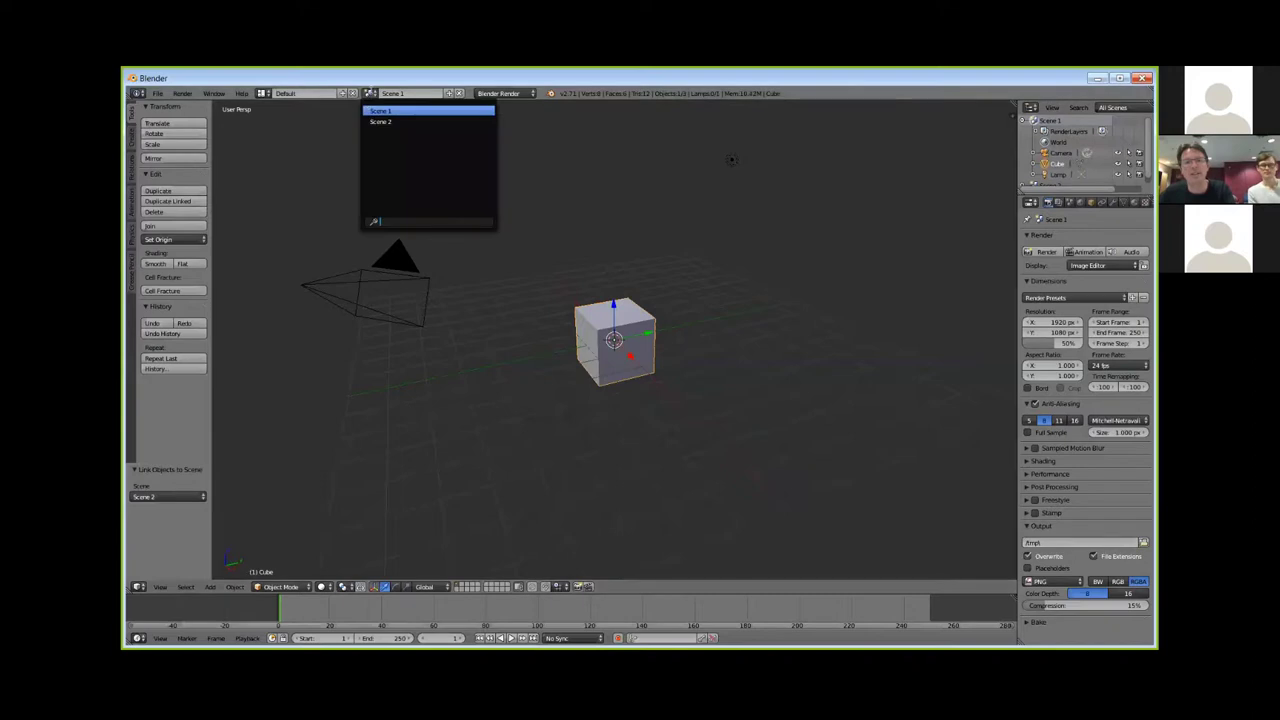
left_click(395, 120)
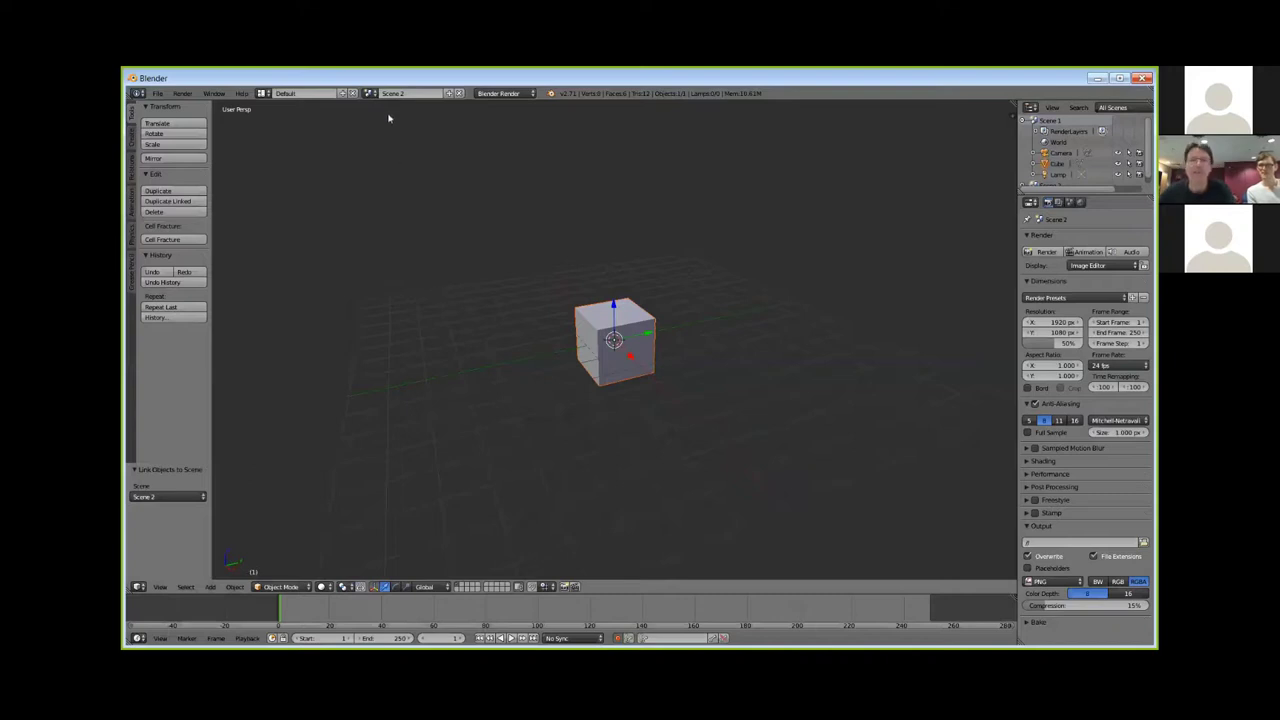
left_click(369, 93)
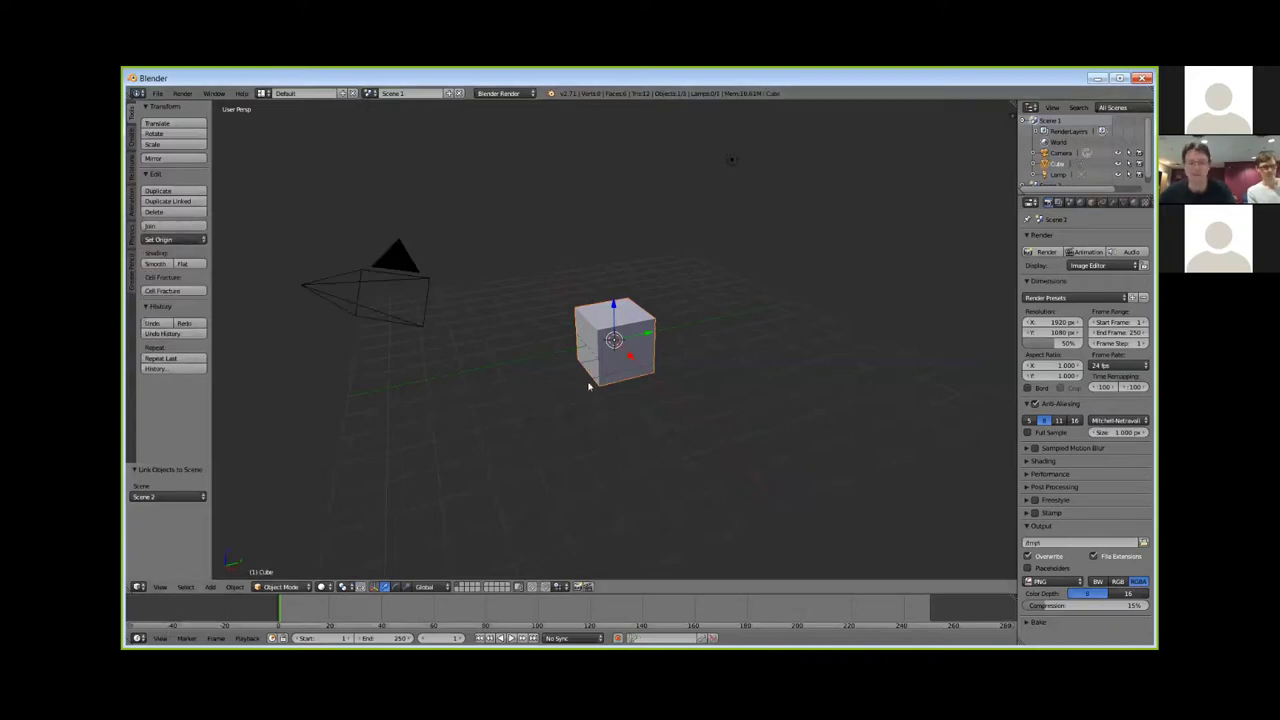
key("s")
left_click(797, 486)
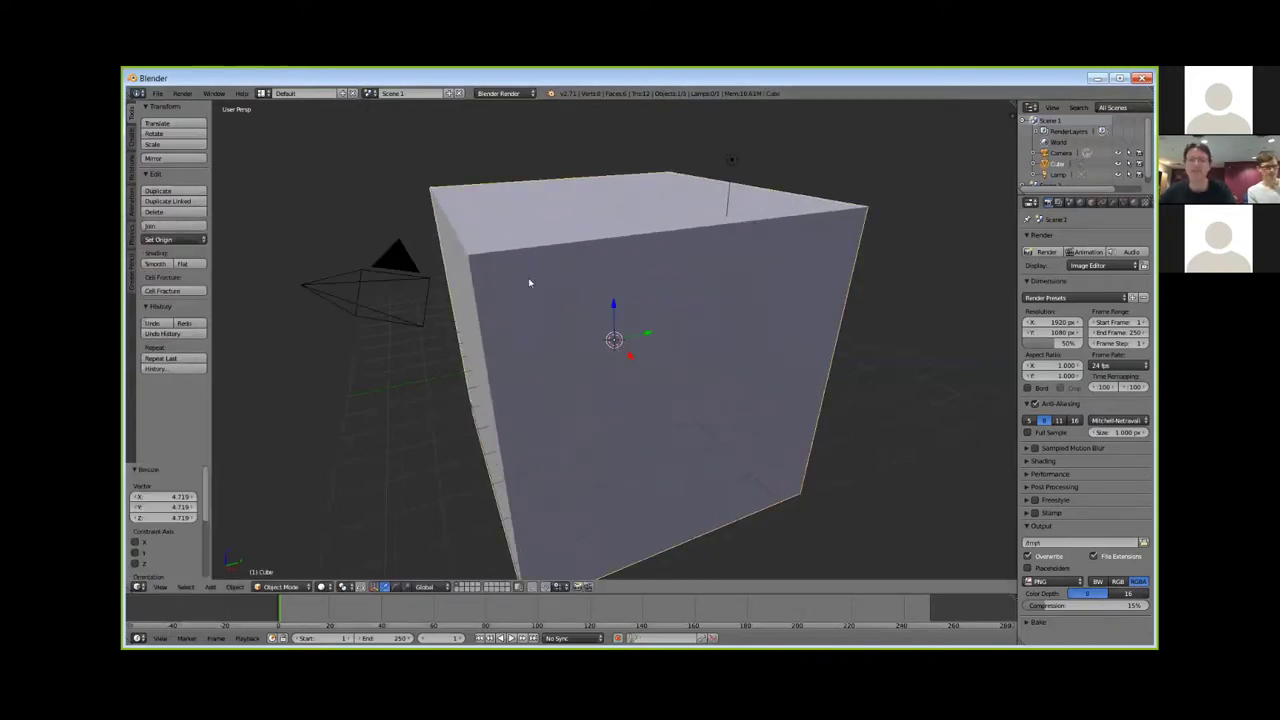
left_click(369, 93)
left_click(381, 124)
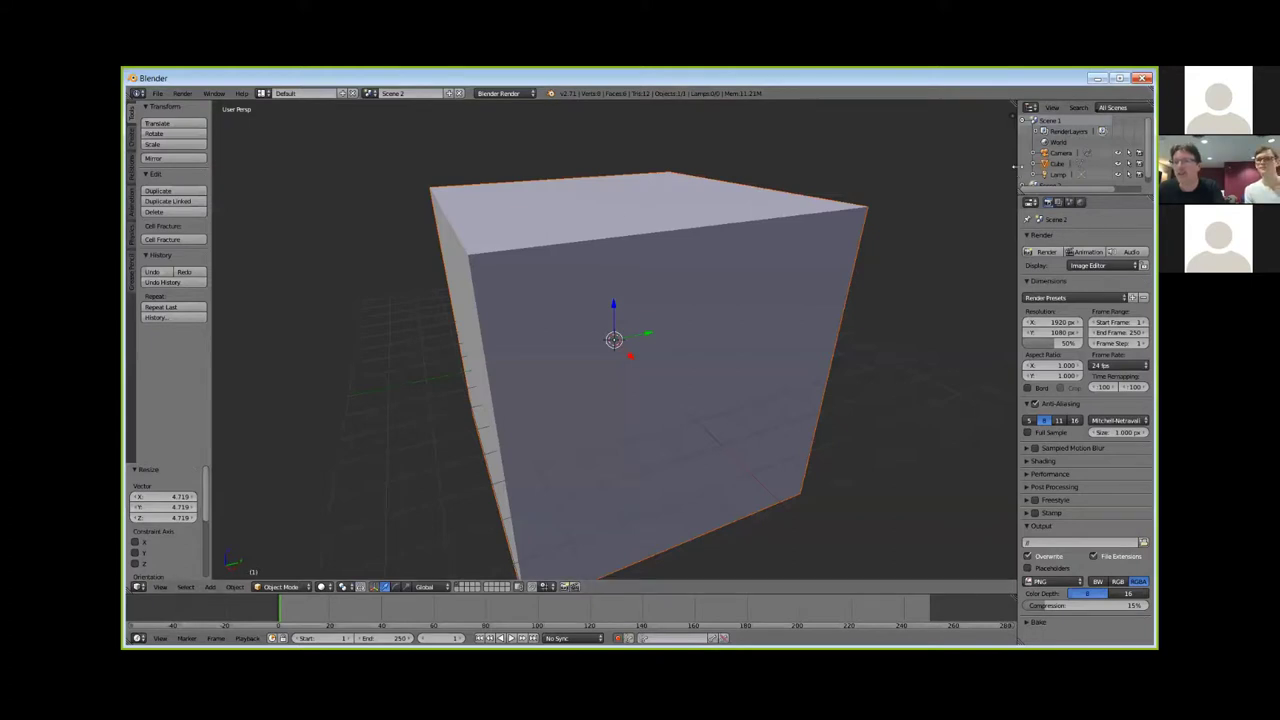
left_click_drag(1018, 165, 928, 170)
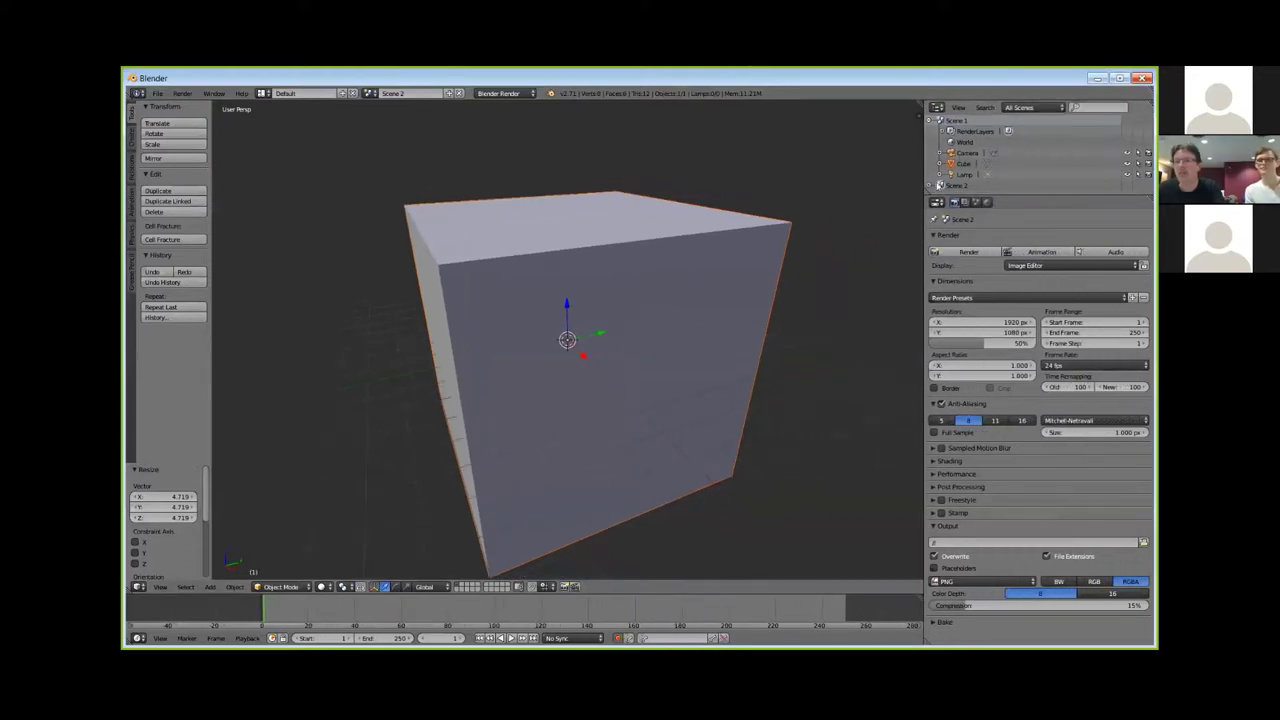
Expand Scene 2 in the outliner and select the camera in Scene 1
left_click(937, 186)
scroll(1020, 180, "down", 2)
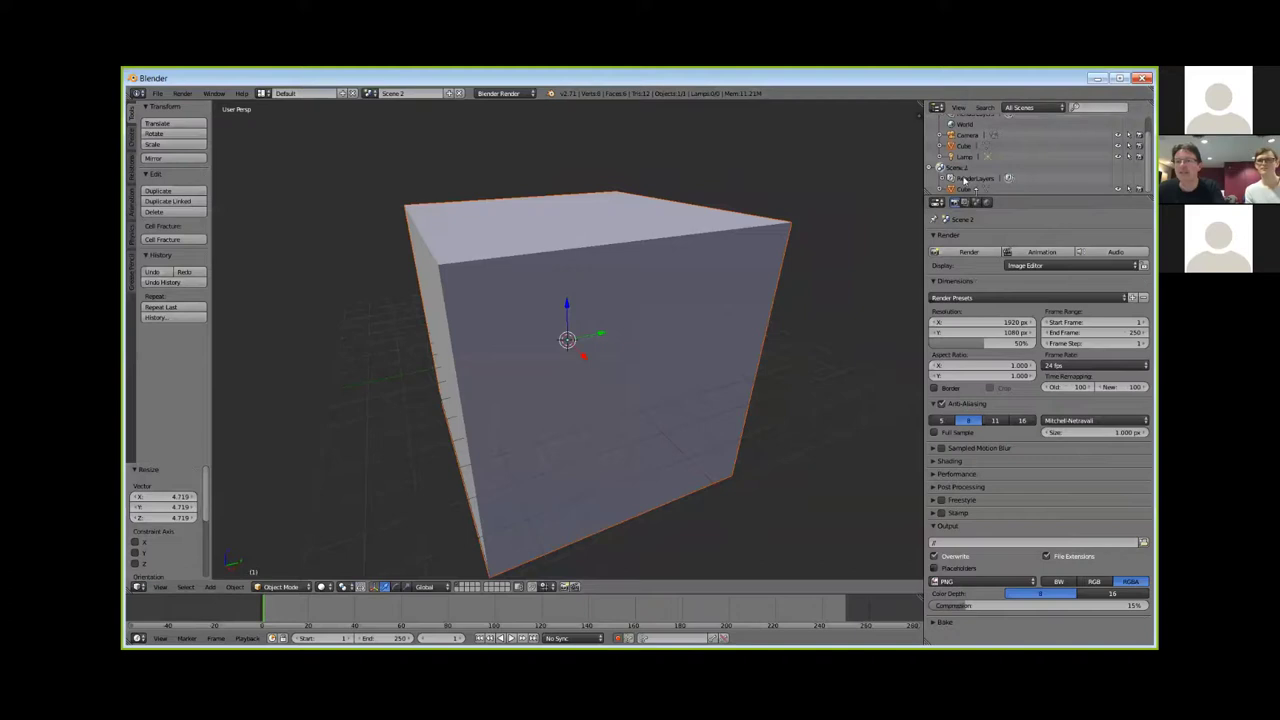
scroll(985, 150, "up", 2)
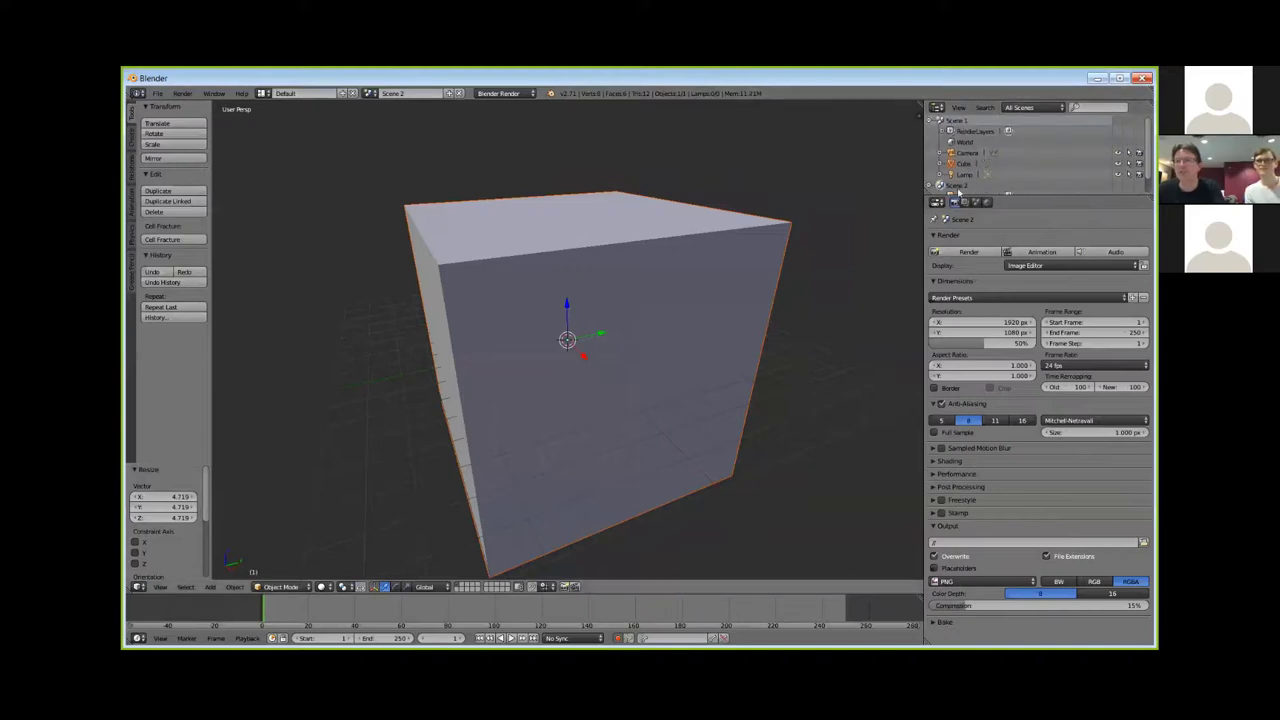
left_click(962, 165)
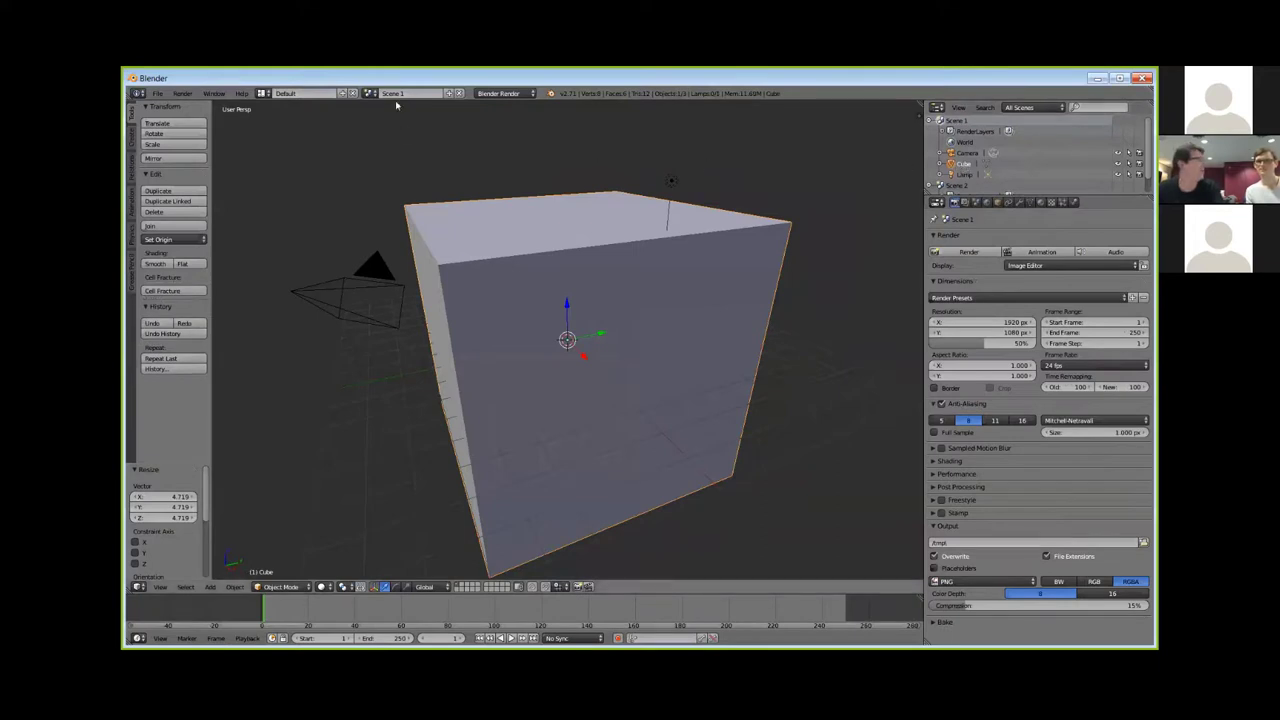
scroll(970, 170, "down", 2)
scroll(965, 170, "up", 2)
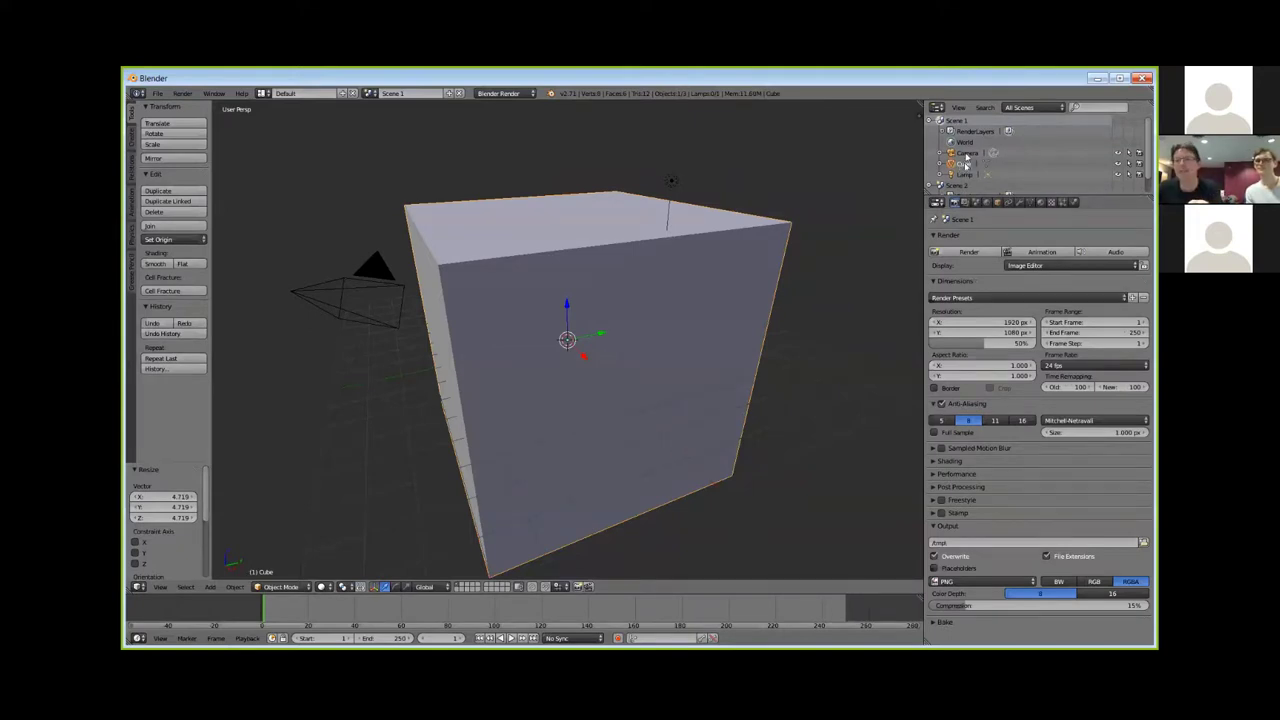
left_click(967, 153)
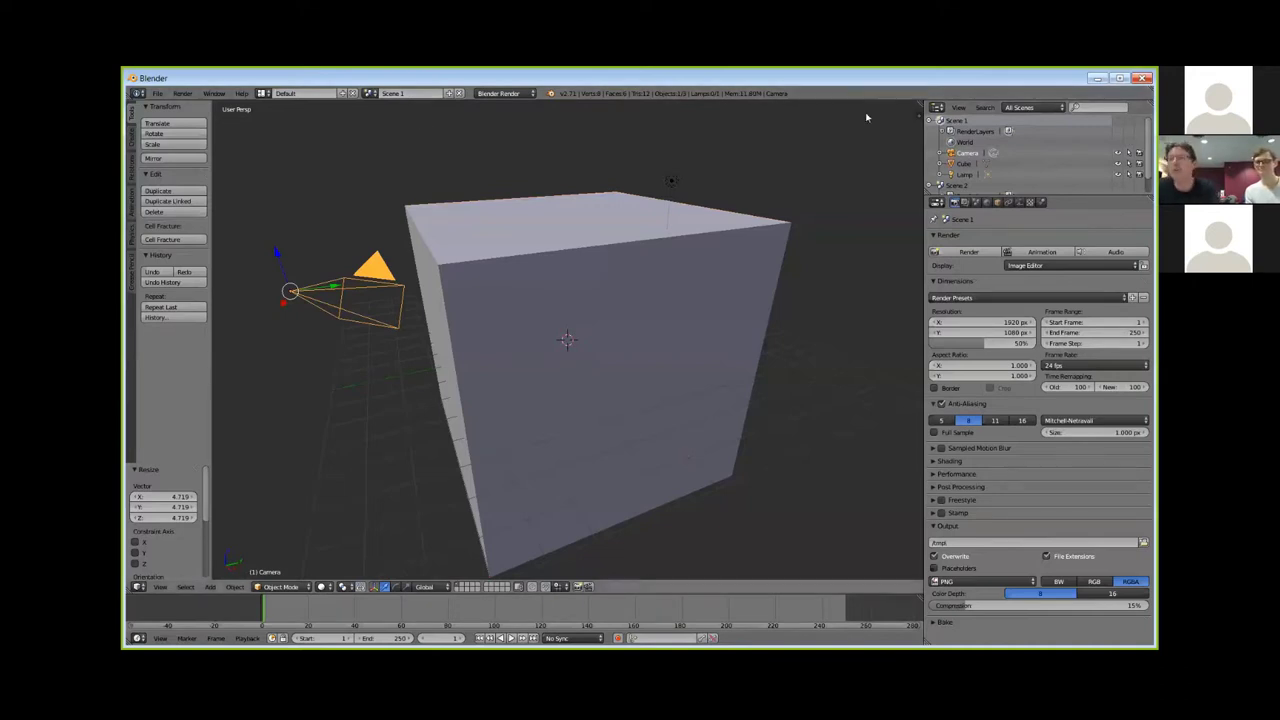
Set the outliner to show only the Current Scene, then toggle back to Scene 1
left_click(1028, 107)
left_click(1030, 133)
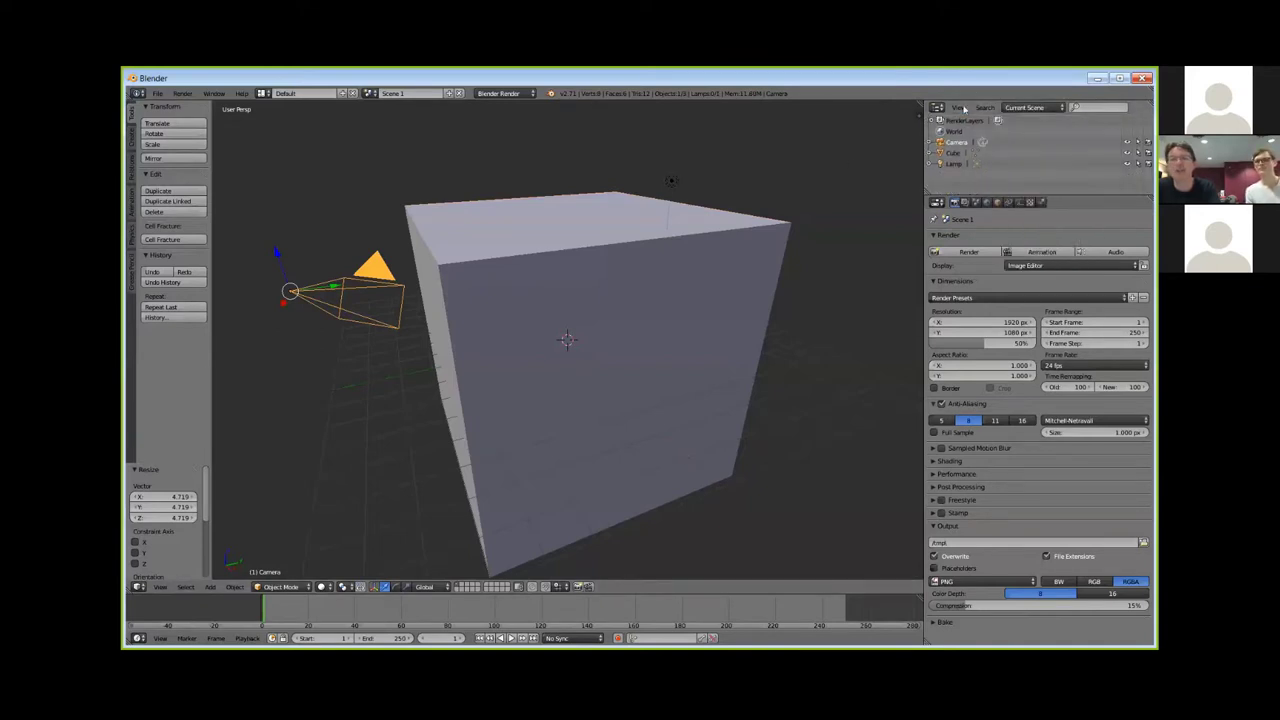
left_click(369, 93)
left_click(420, 120)
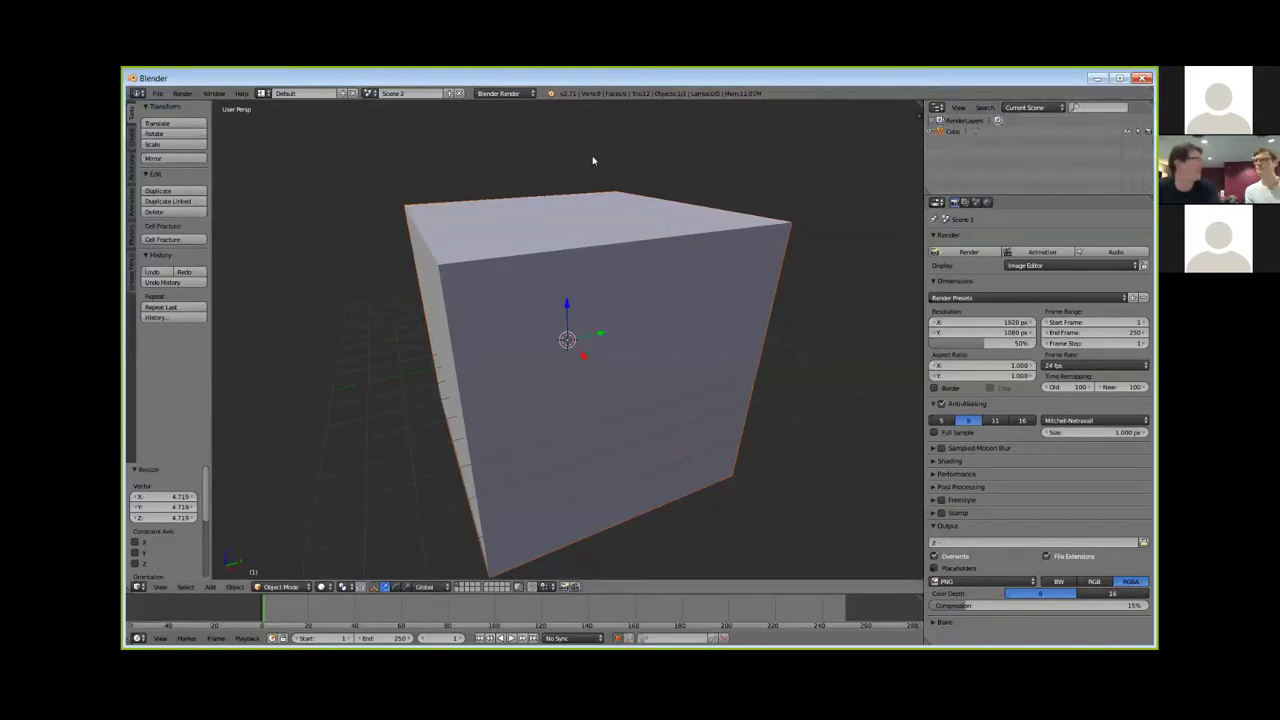
left_click(369, 93)
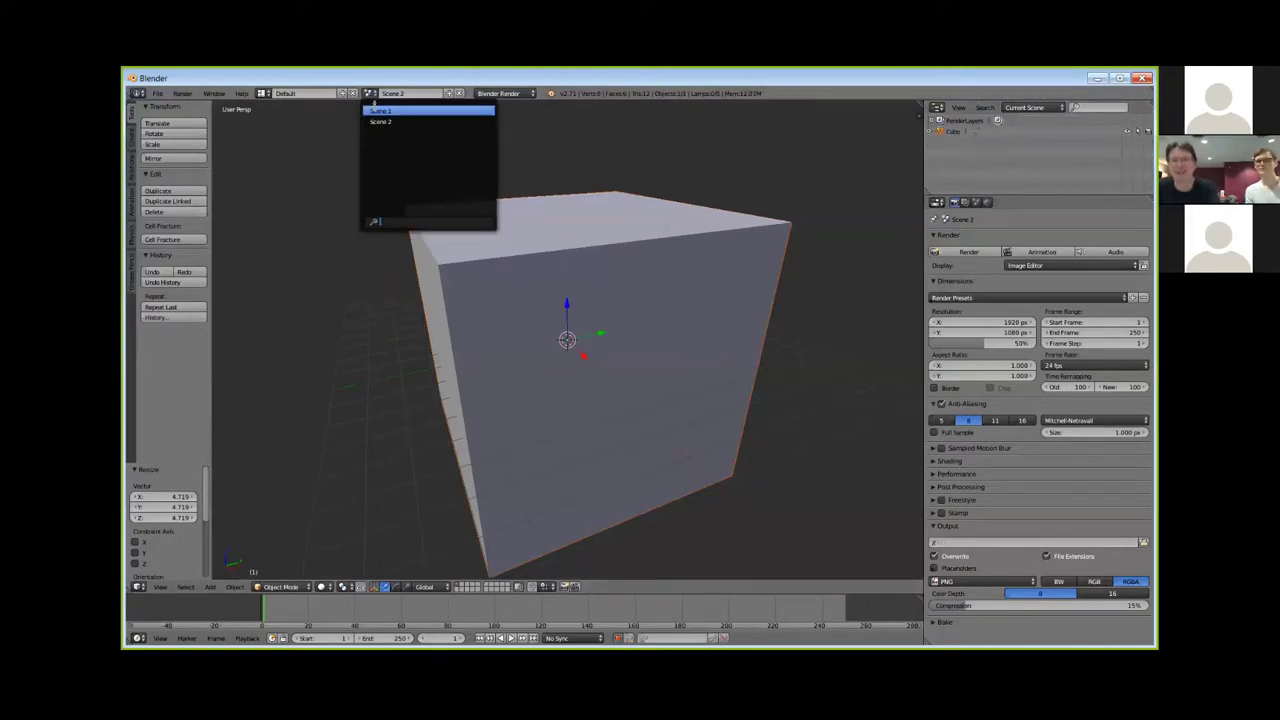
left_click(412, 108)
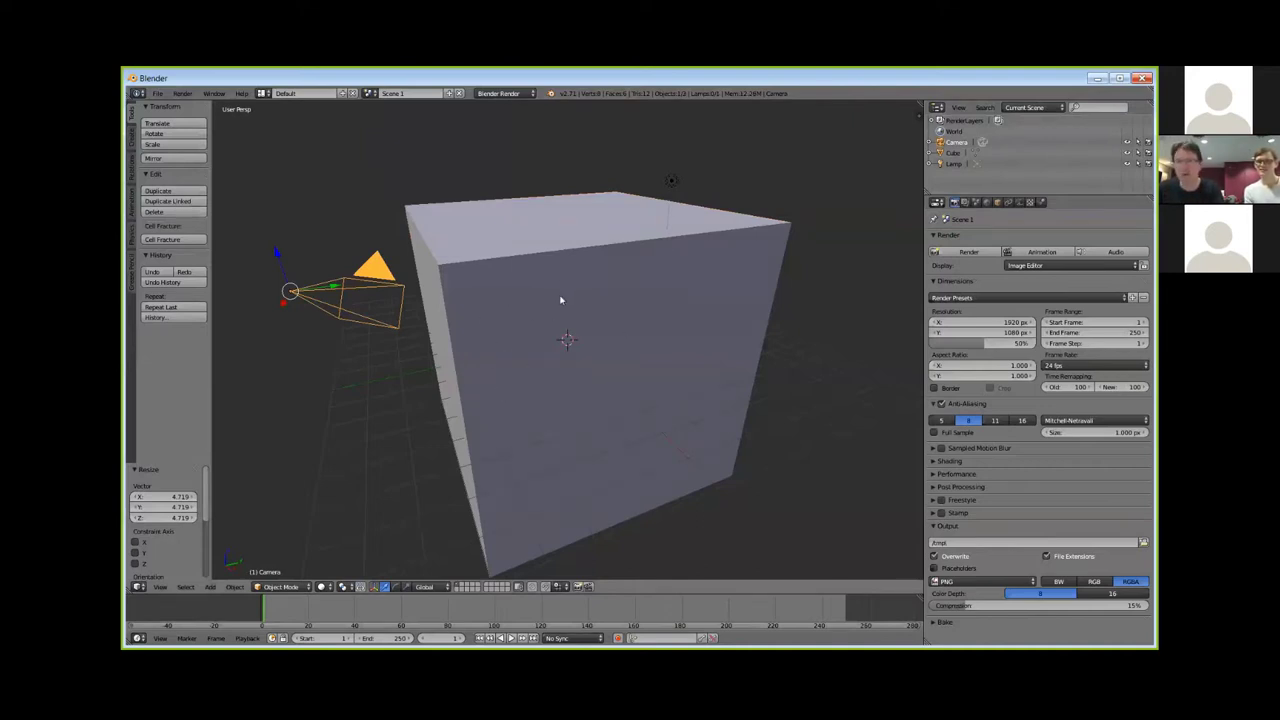
Duplicate the camera as Camera.001 facing the cube and view through it
key("shift+d")
left_click(826, 410)
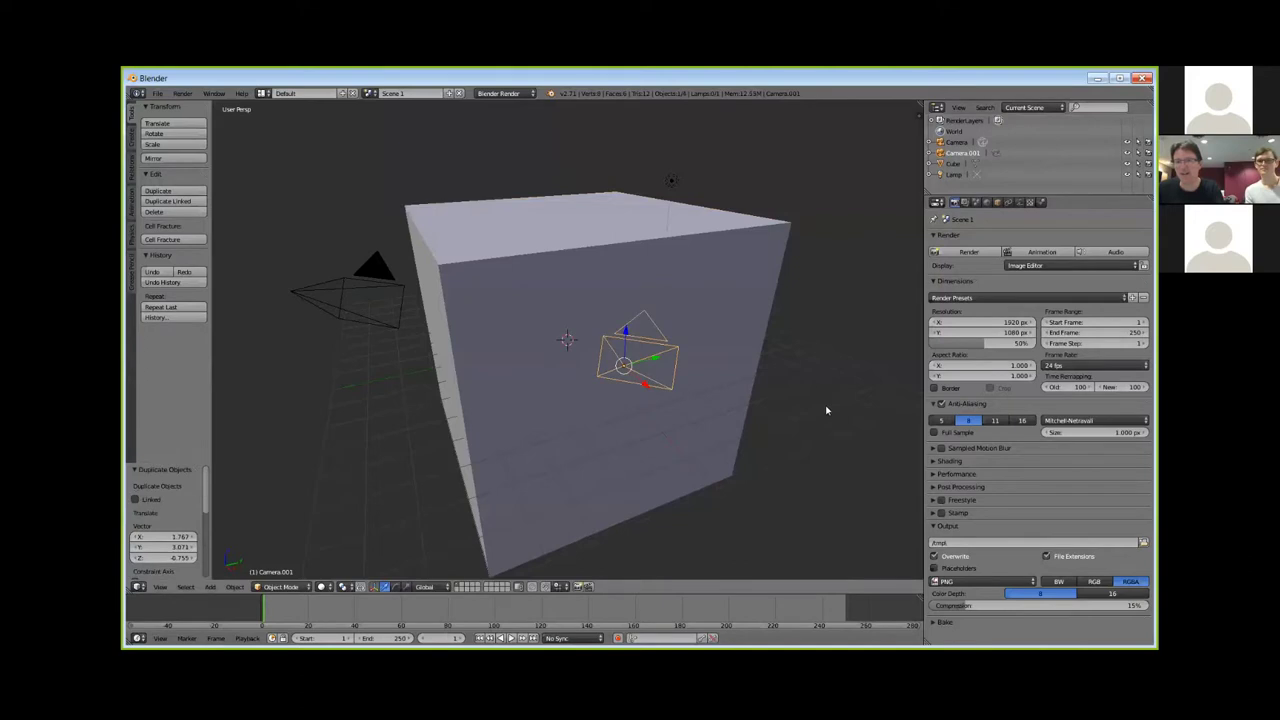
key("ctrl+KP_0")
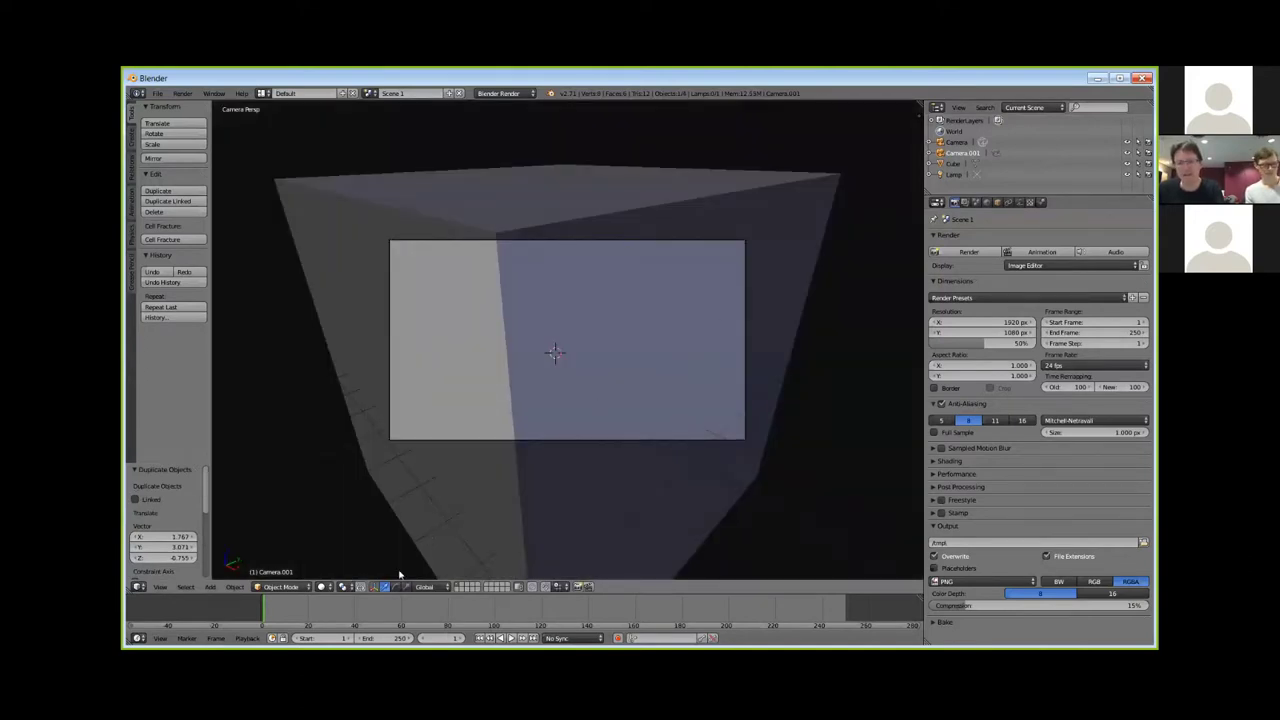
Add timeline markers at frames 1 and 80, and bind the original Camera to F_01
key("m")
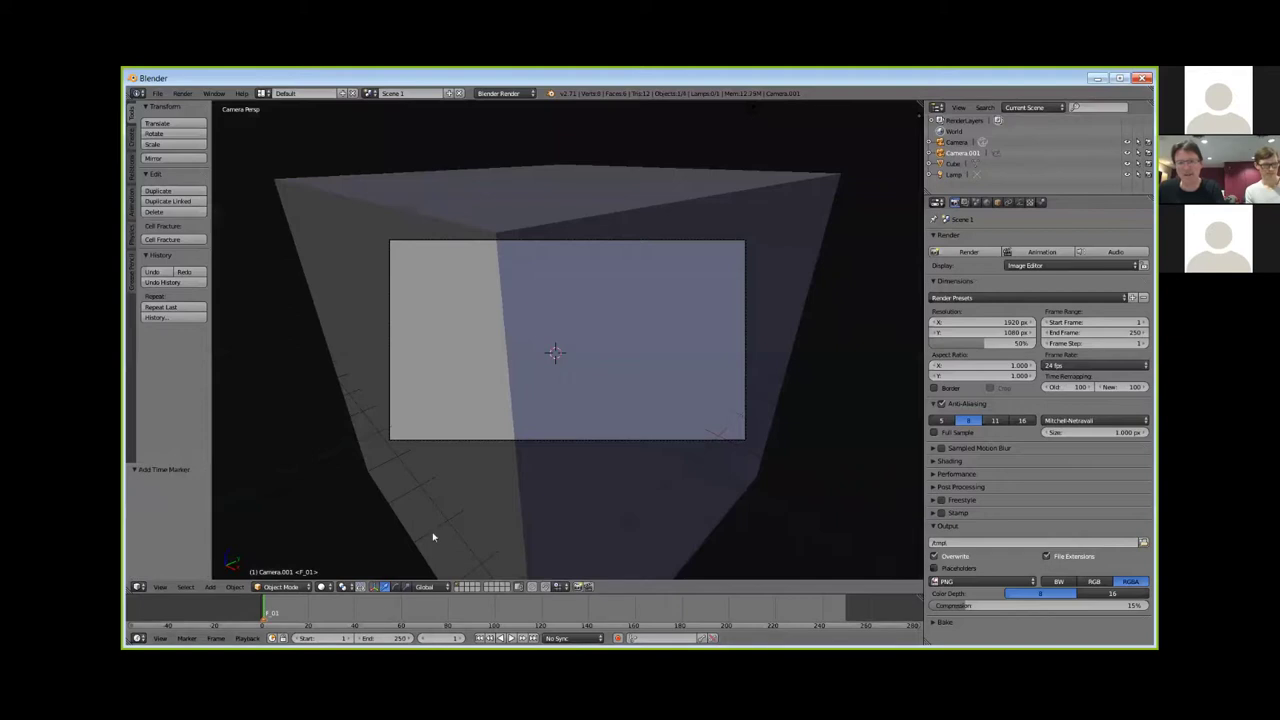
left_click(448, 608)
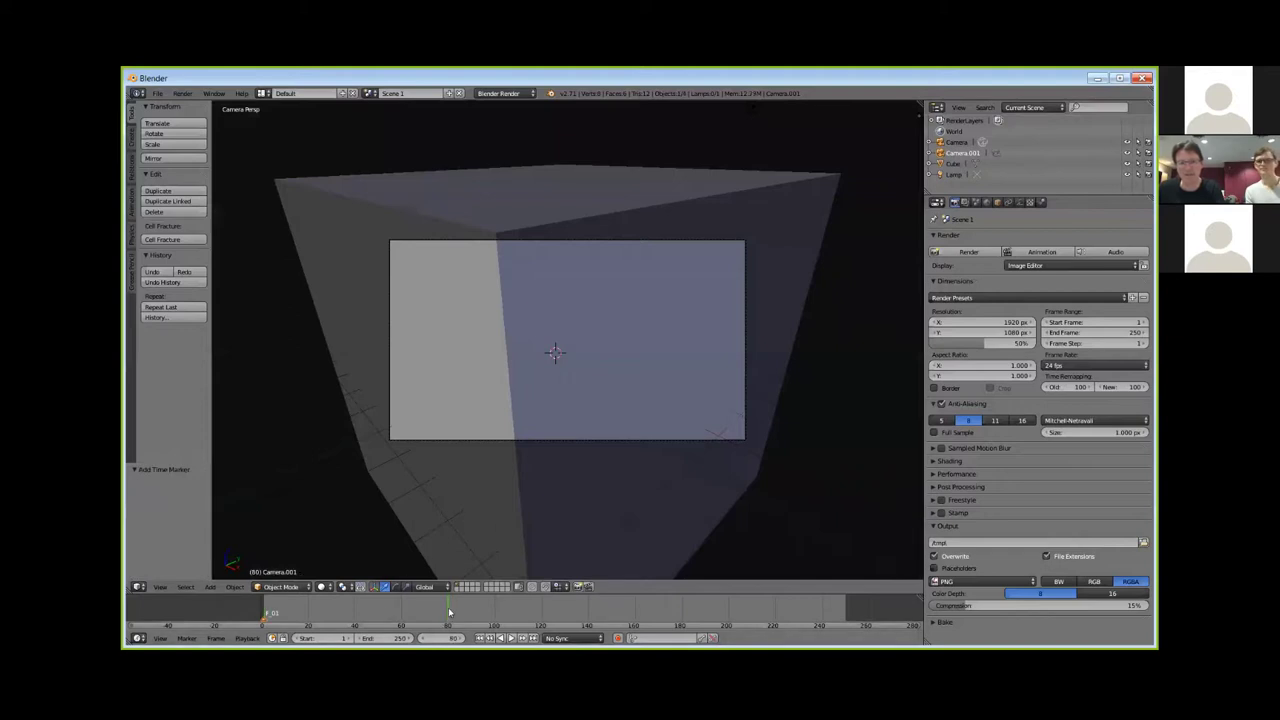
key("m")
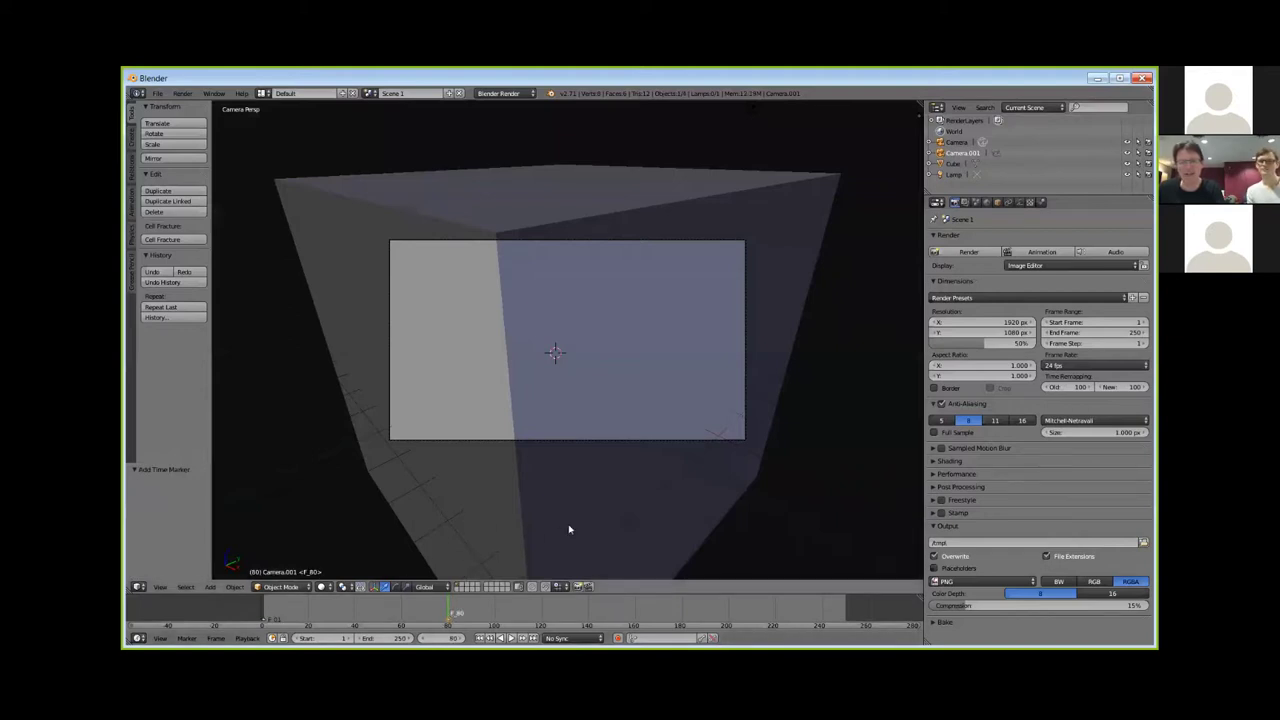
right_click(543, 440)
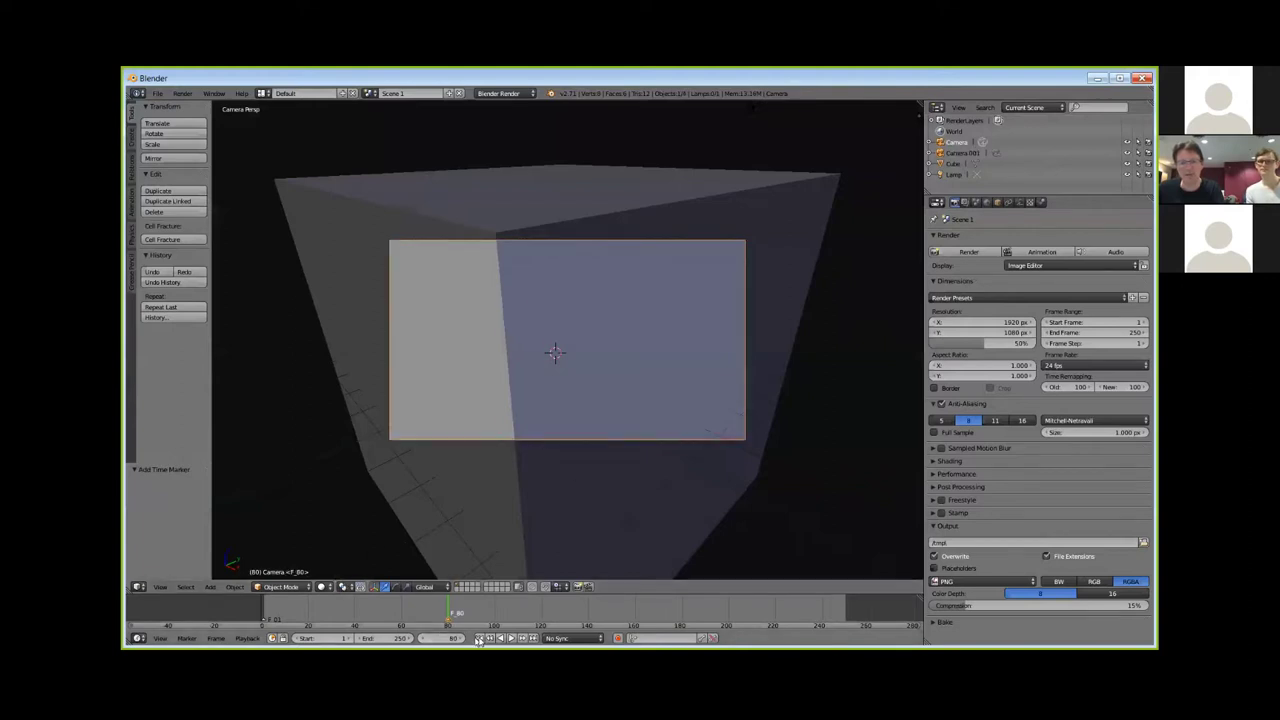
key("shift+Left")
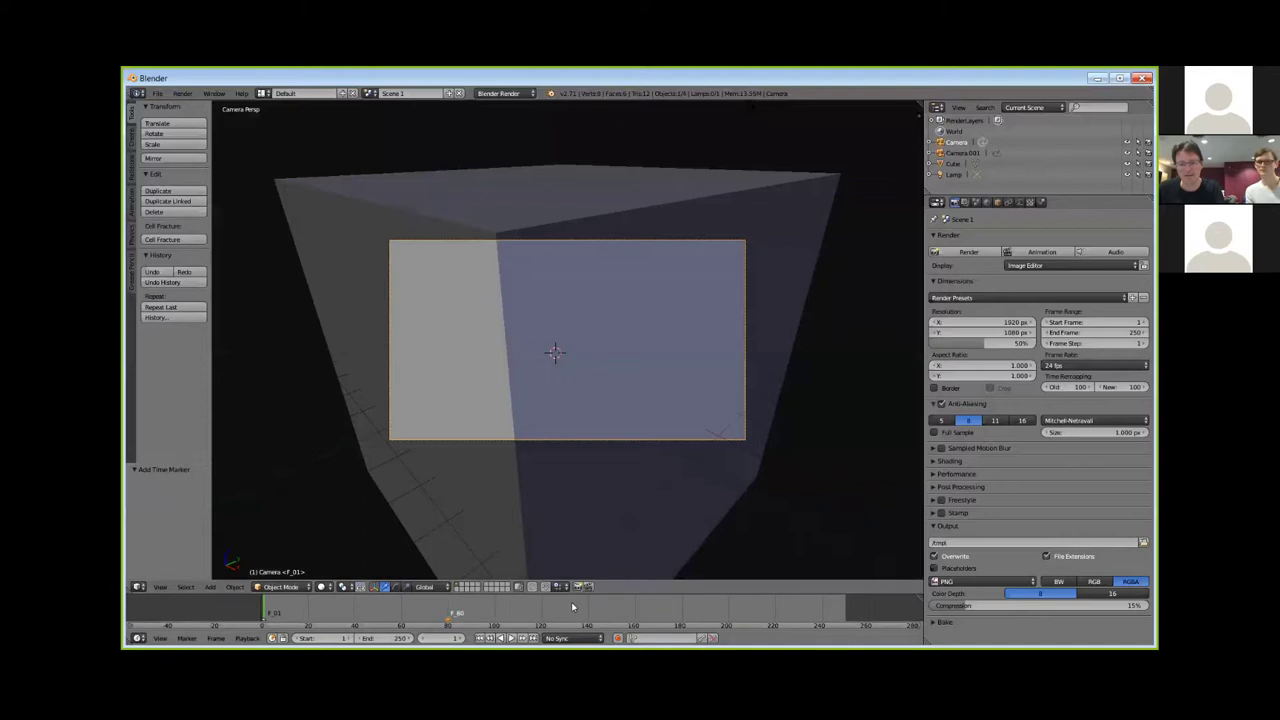
key("ctrl+b")
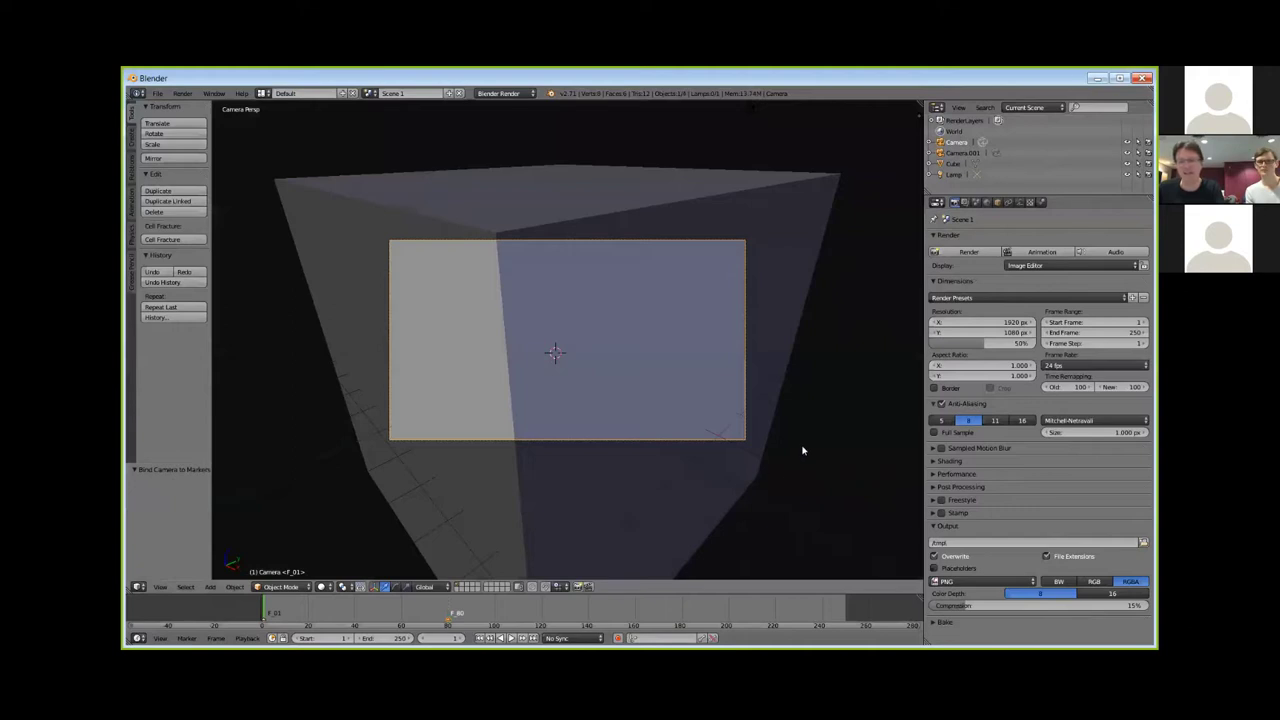
Bind Camera.001 to the F_80 marker at frame 80
left_click(450, 609)
key("Left")
middle_click_drag(800, 423, 763, 429)
scroll(763, 429, "down", 5)
right_click(540, 407)
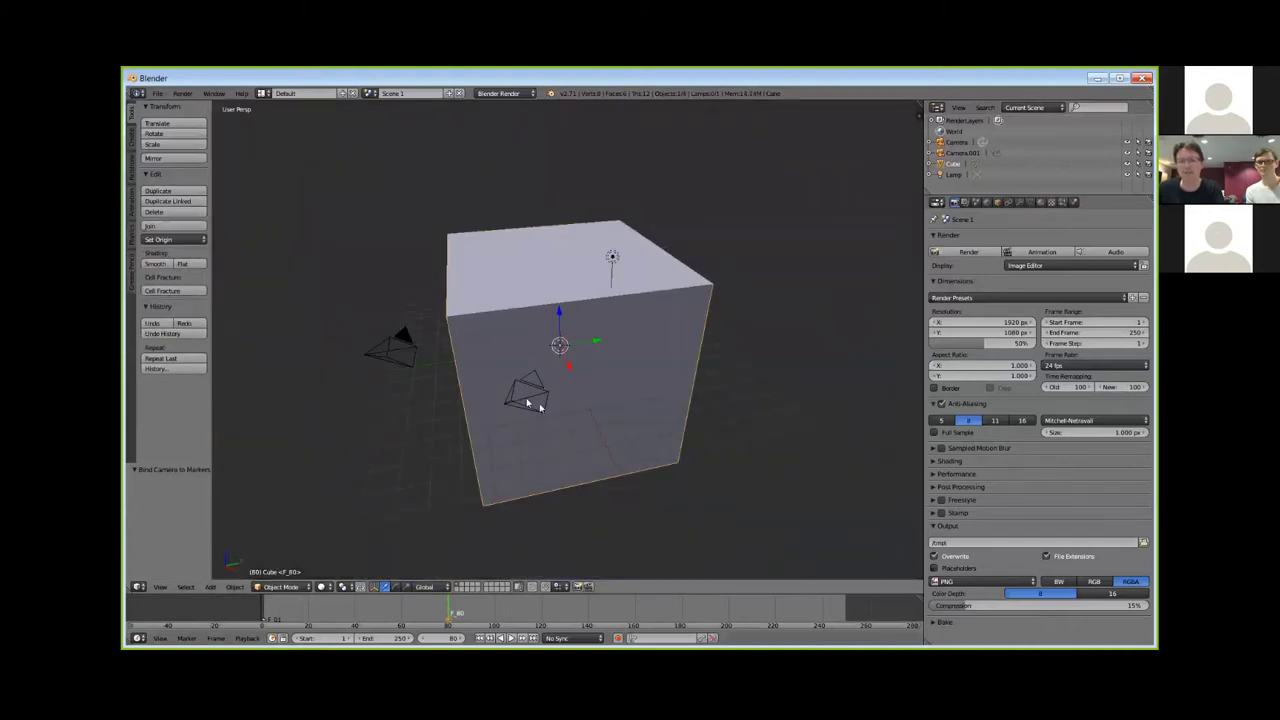
right_click(527, 401)
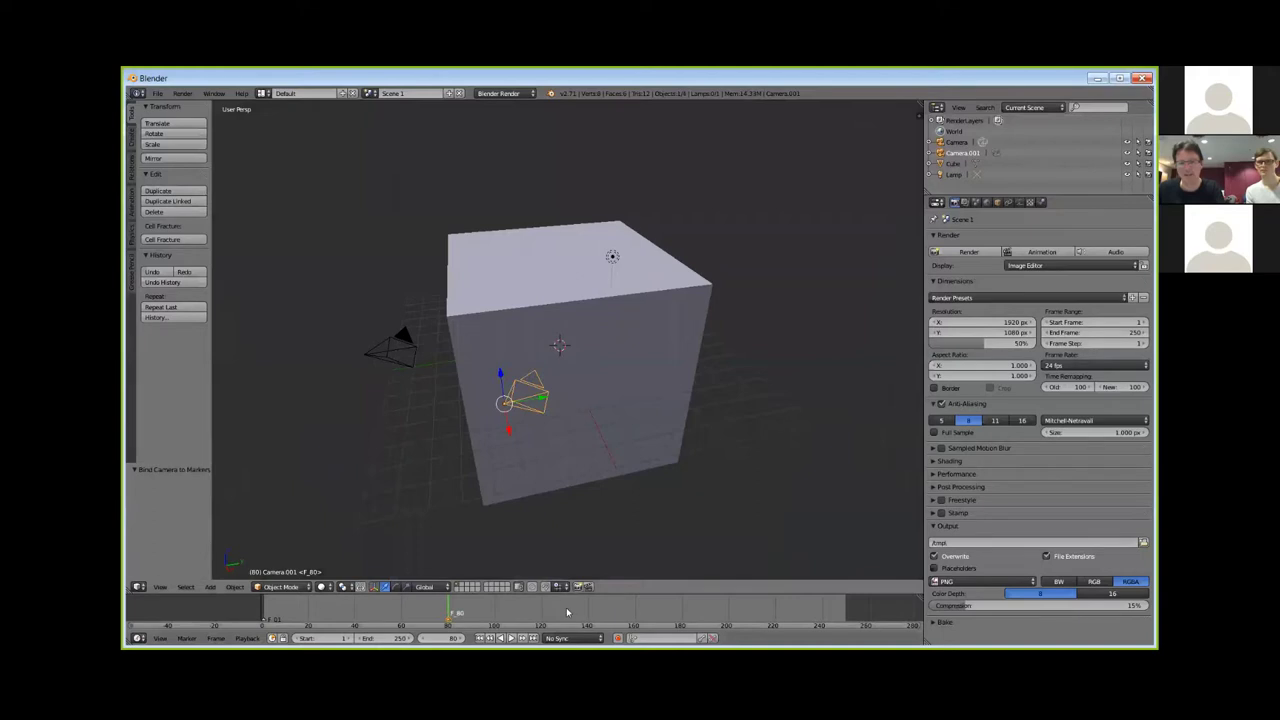
key("ctrl+b")
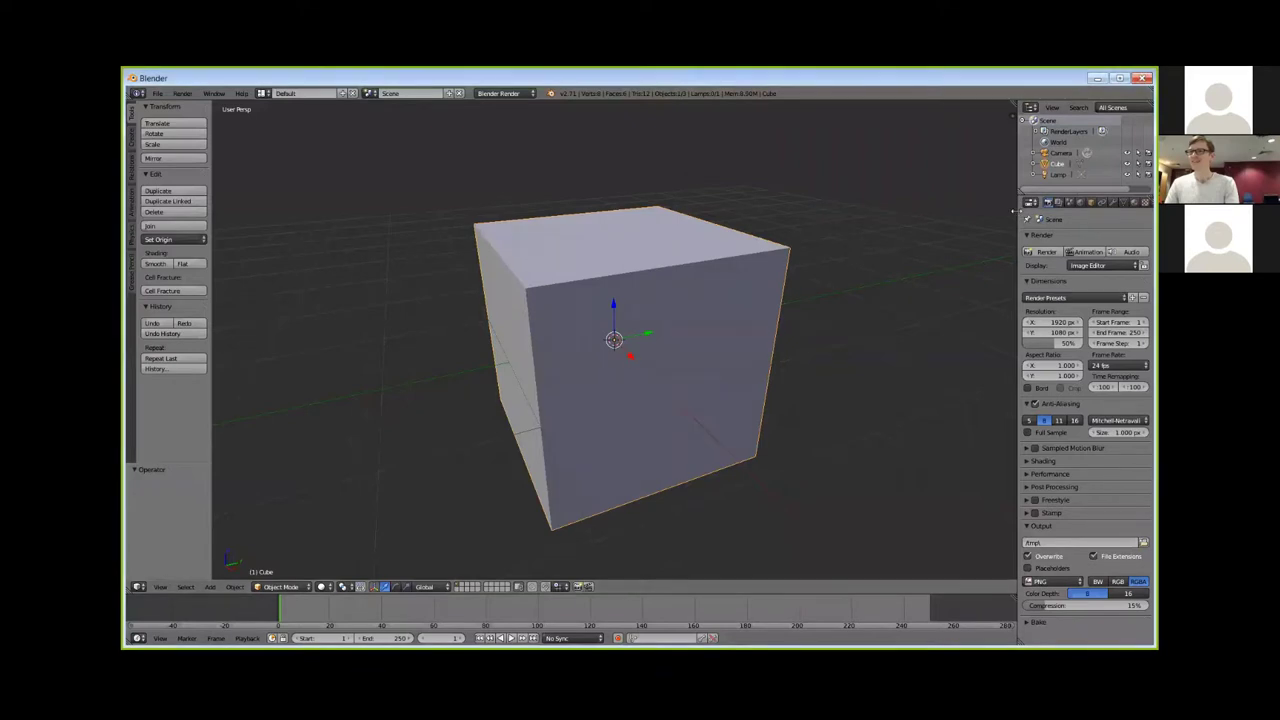
Add a new particle system to the plane above the cube
left_click_drag(1018, 210, 972, 211)
left_click(1115, 202)
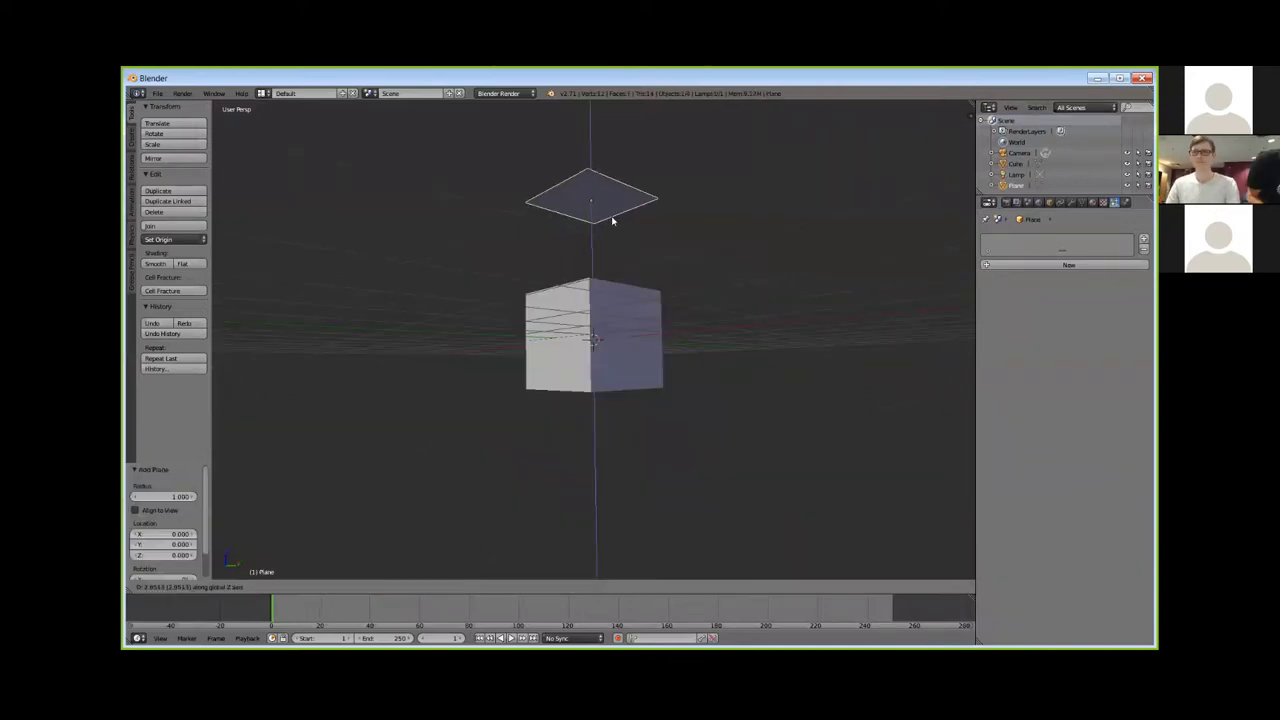
left_click(1071, 266)
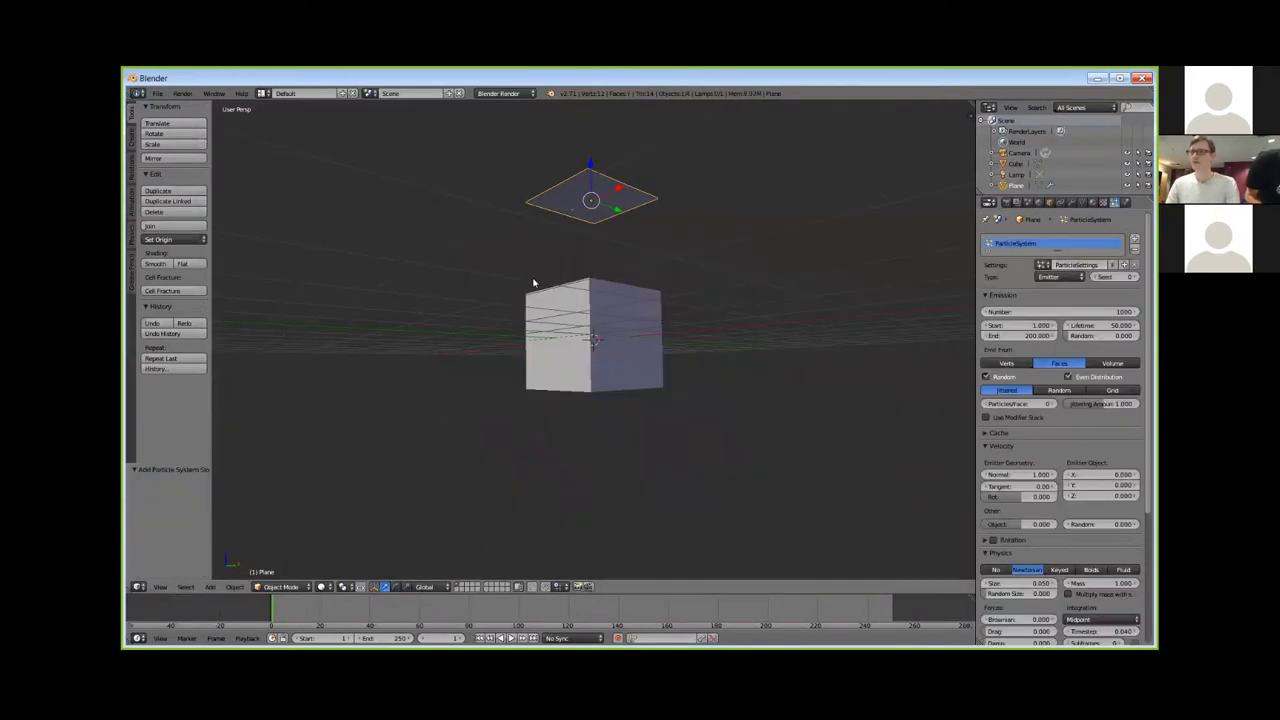
middle_click_drag(531, 283, 551, 295)
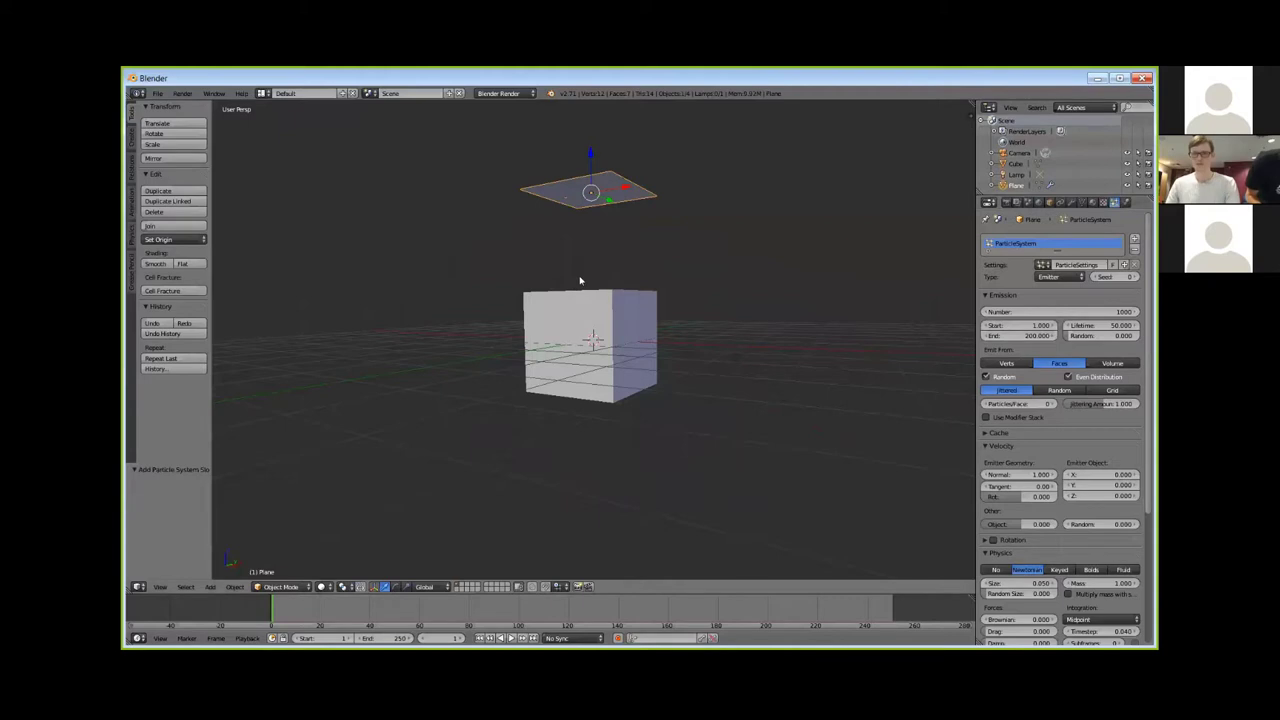
middle_click_drag(581, 278, 583, 287)
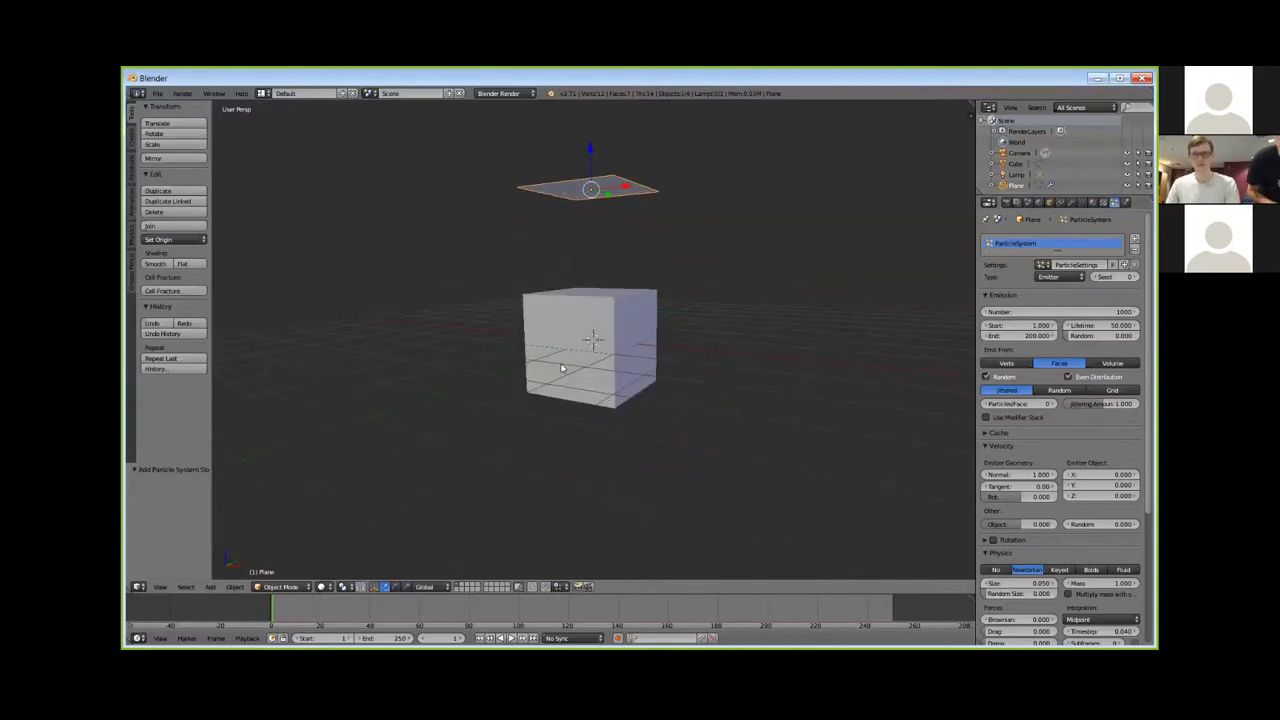
Play back to watch particles fall past the cube, then delete the plane
key("alt+a")
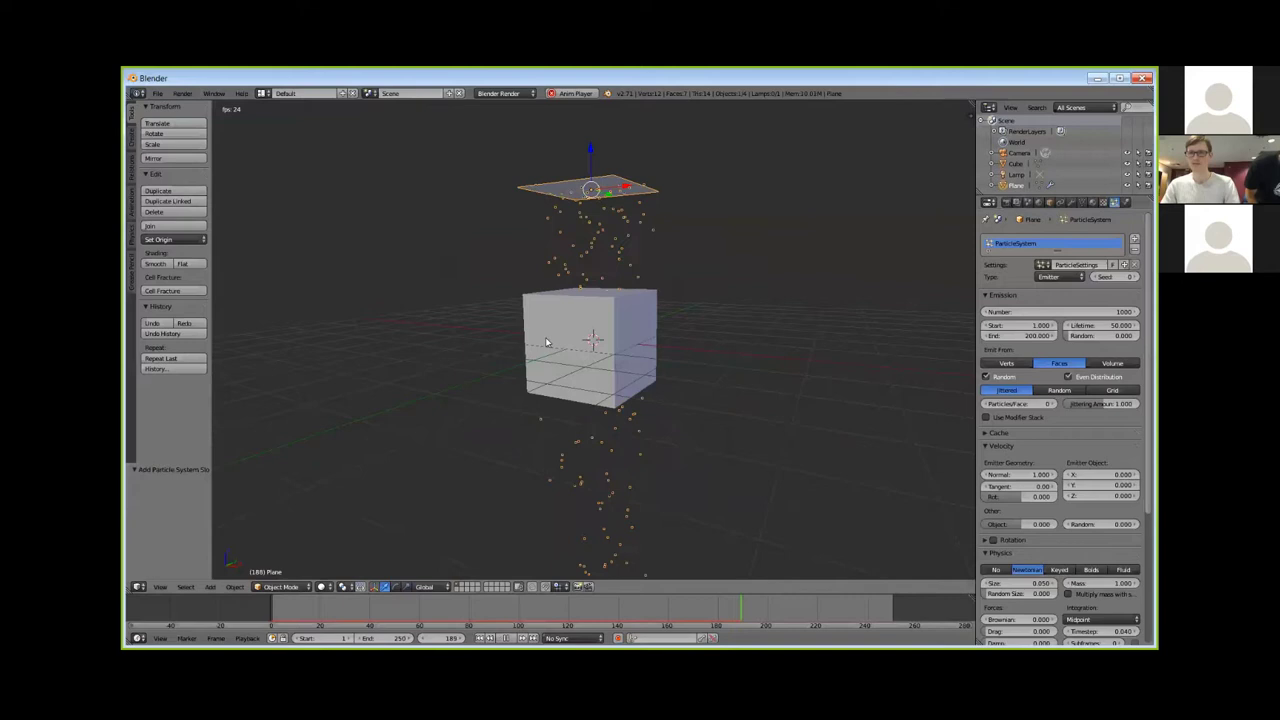
key("Escape")
key("x")
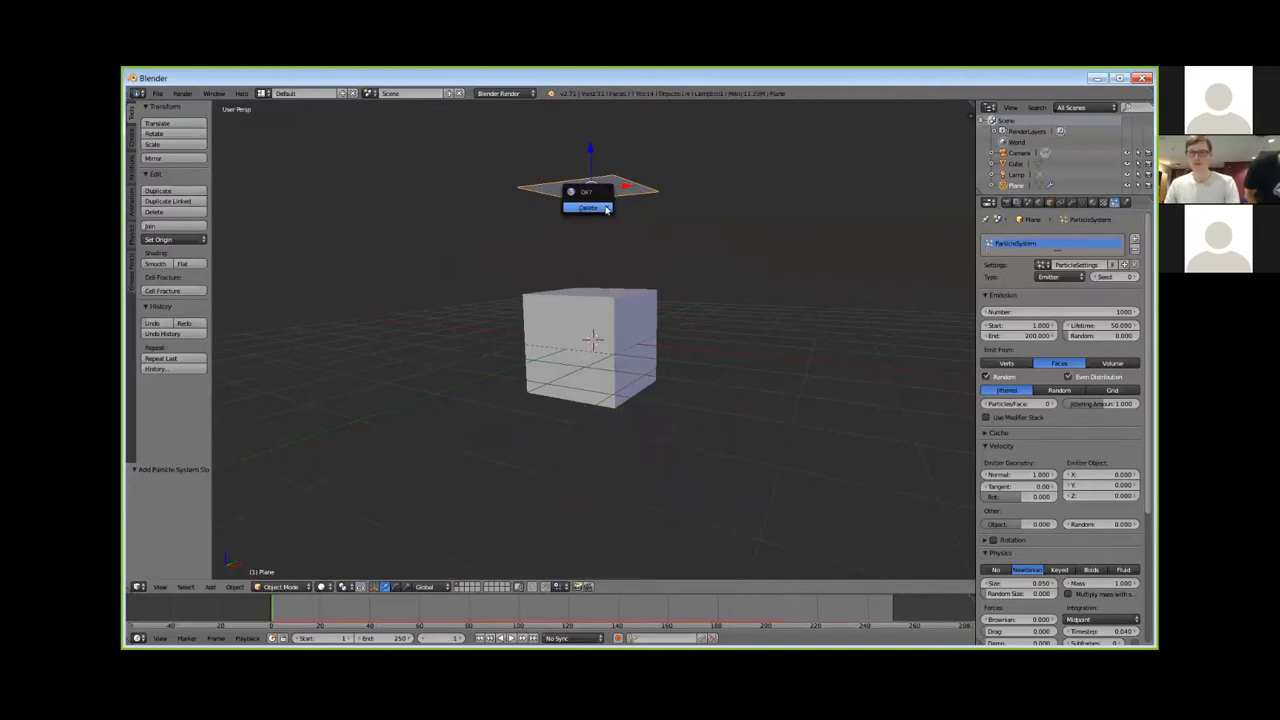
left_click(580, 208)
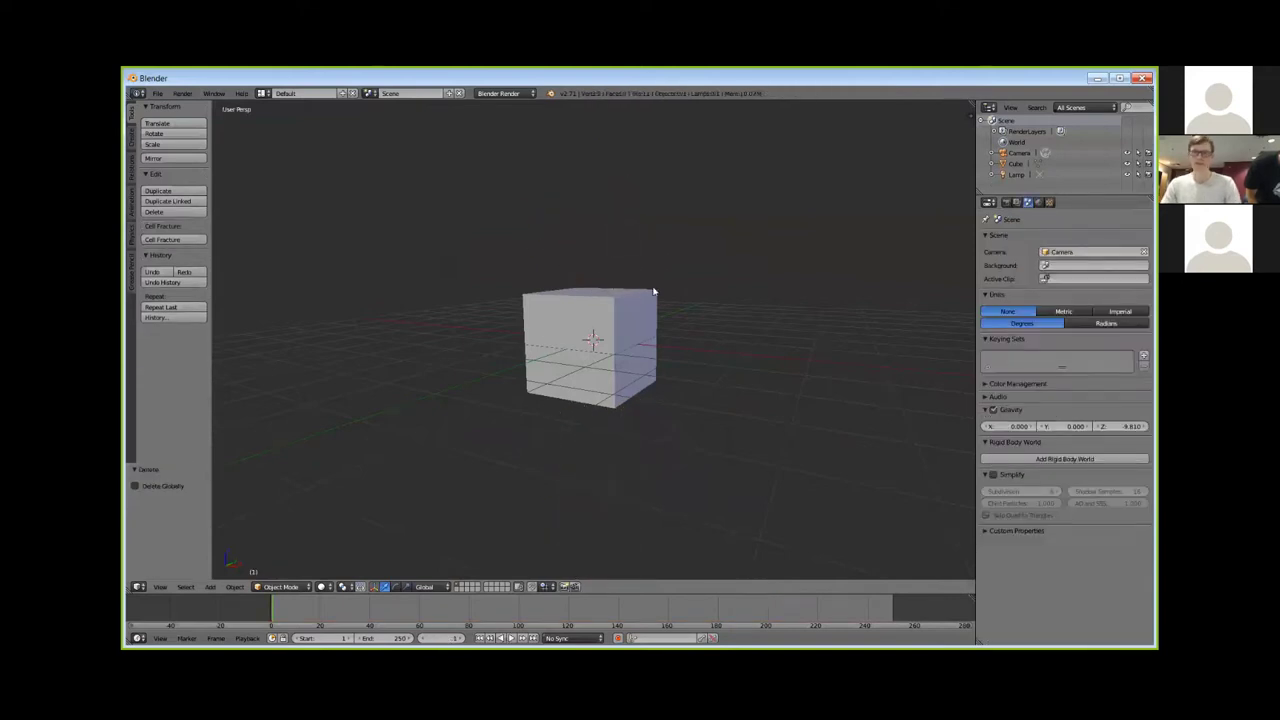
Select the cube and view the scene in wireframe from the front
right_click(653, 291)
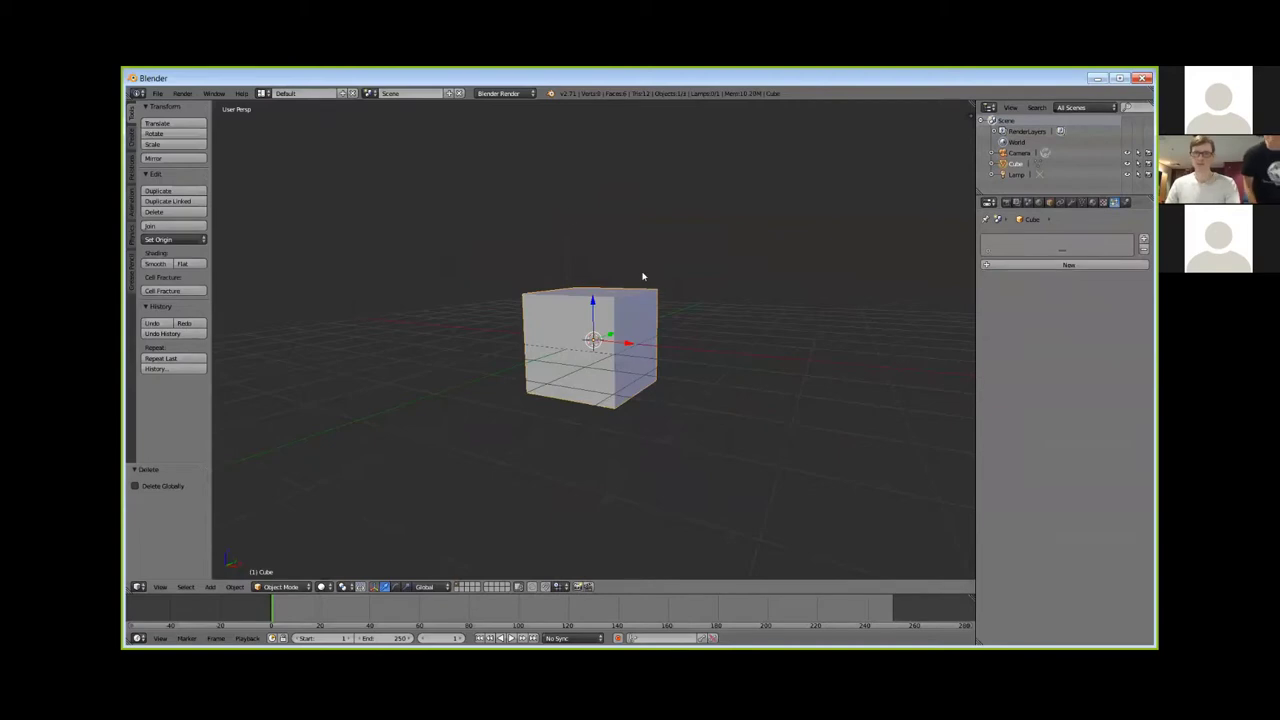
key("z")
key("KP_1")
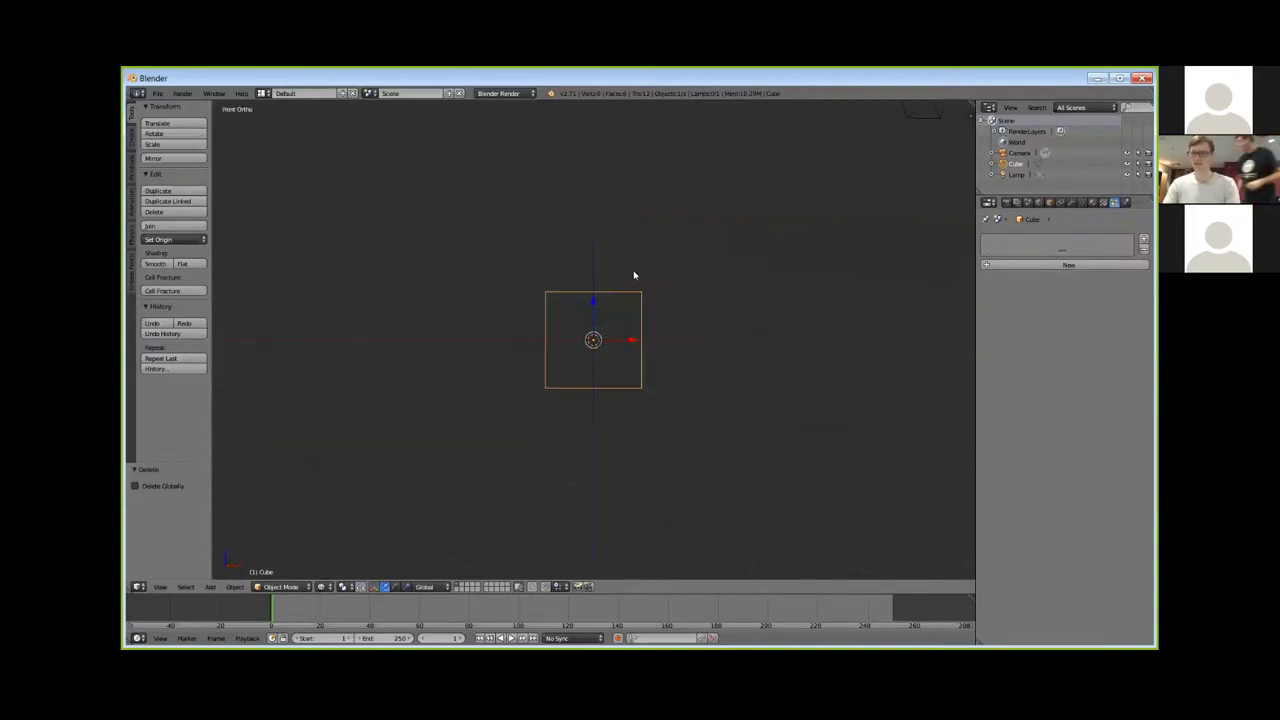
scroll(620, 335, "up", 4)
scroll(617, 345, "up", 3)
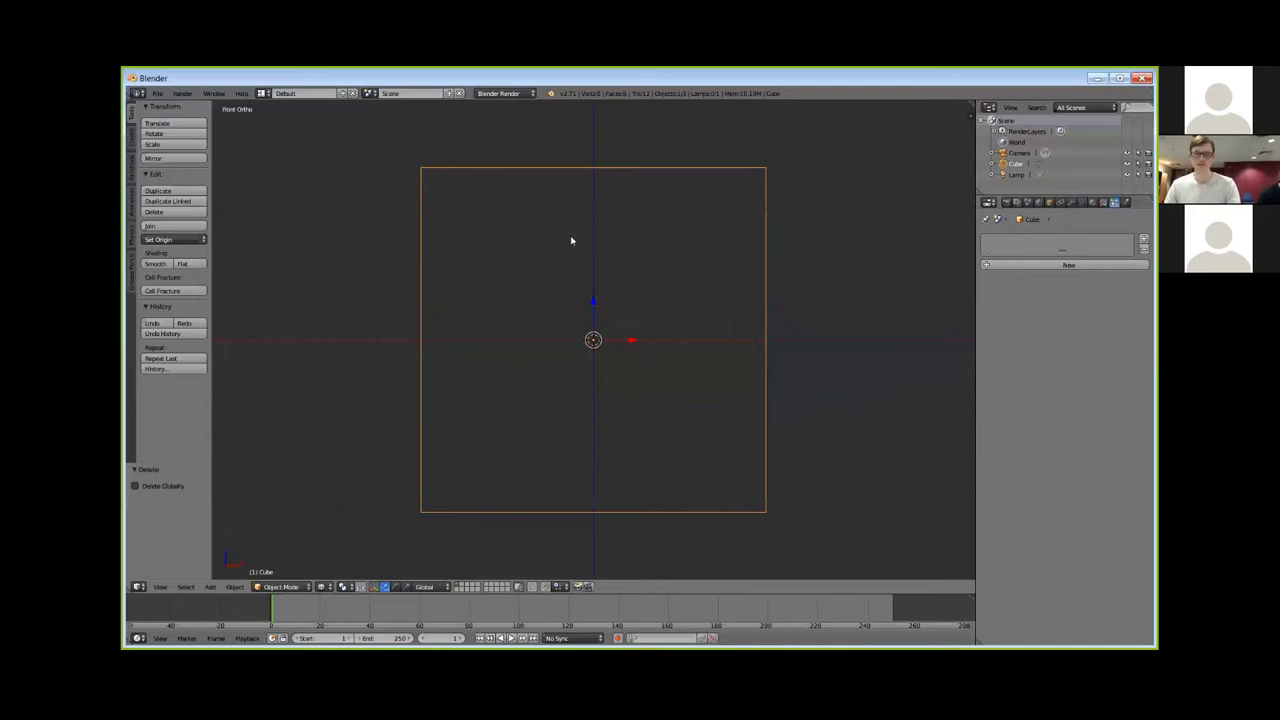
Add a new cube mesh and scale it down to 0.4 inside the original
key("shift+a")
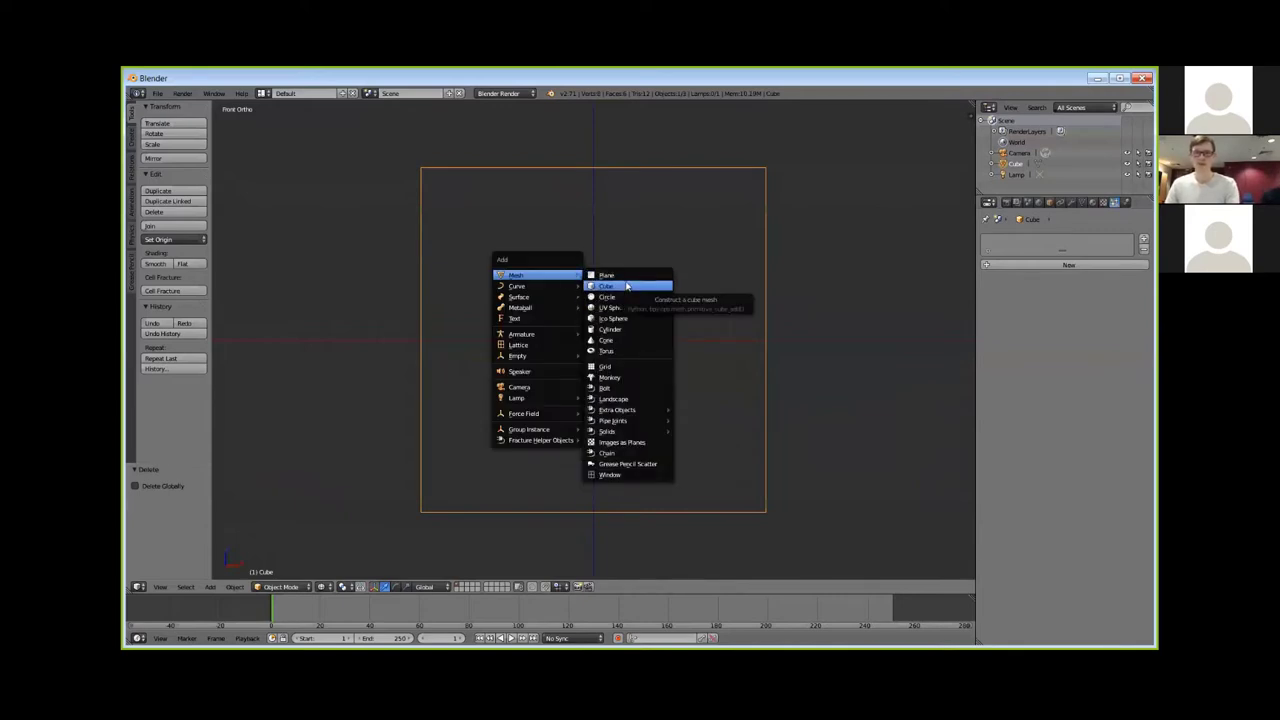
left_click(627, 287)
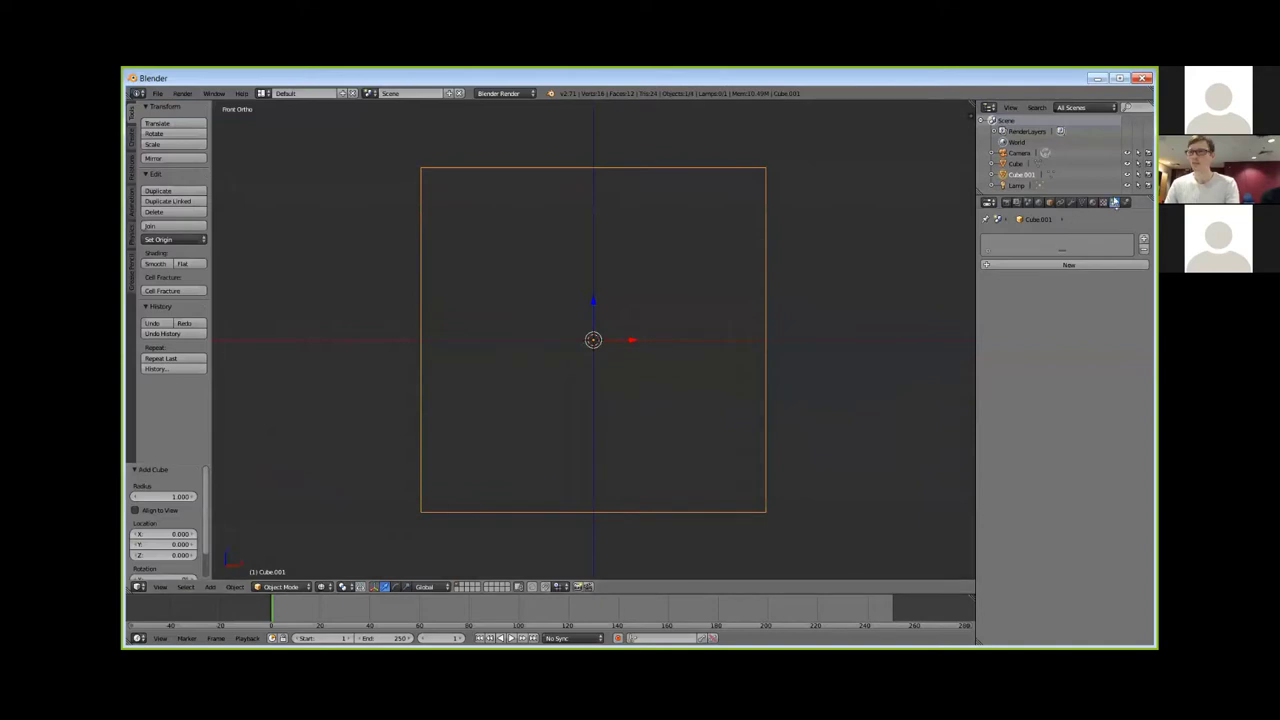
key("s")
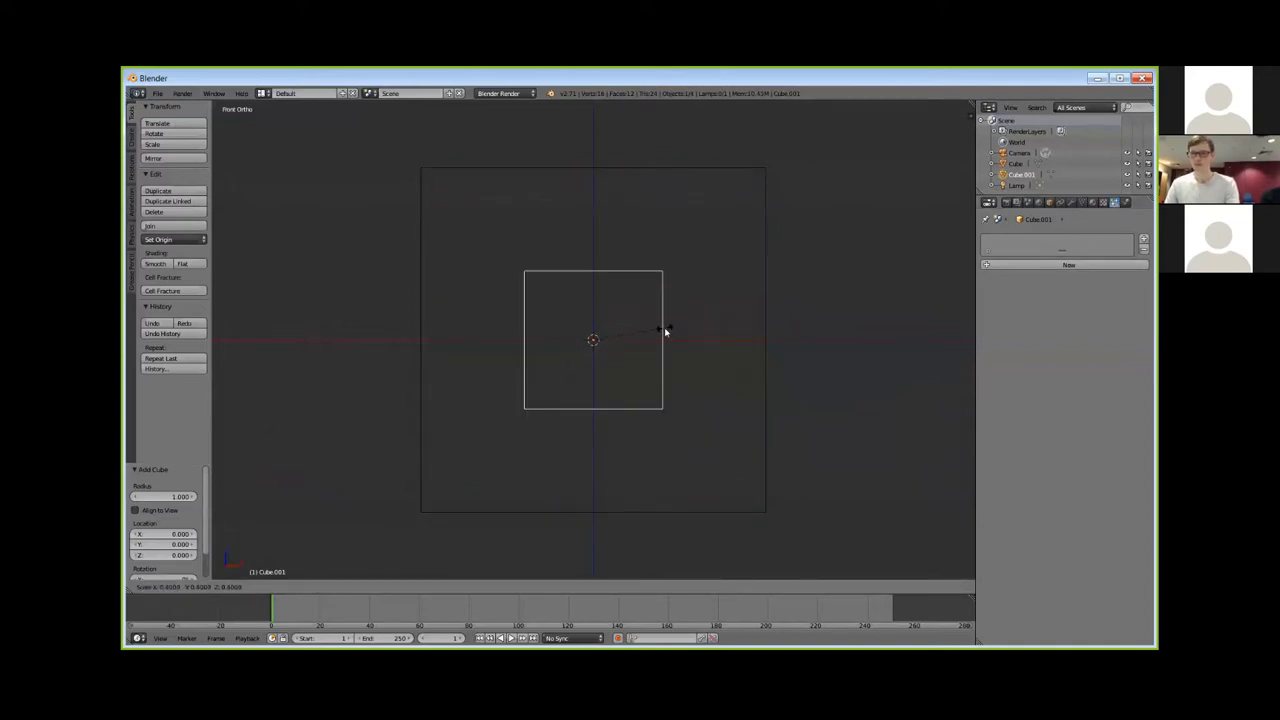
left_click(668, 330)
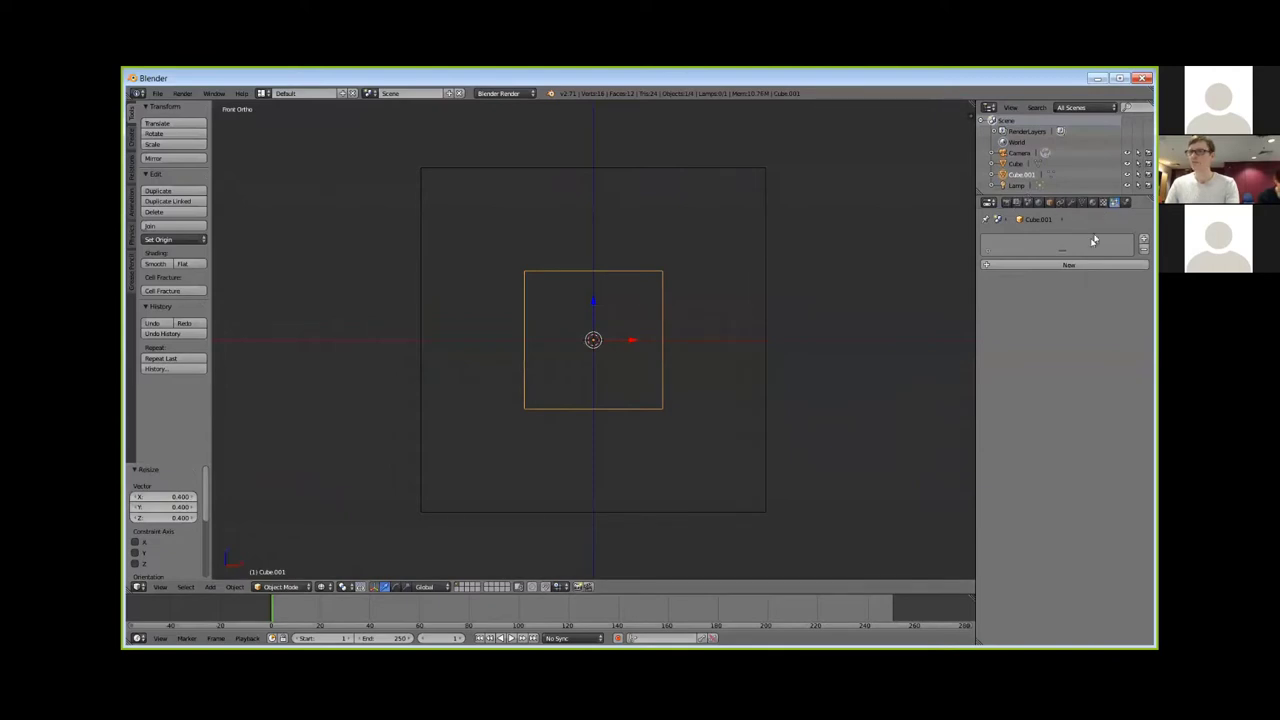
Give the small cube a new particle system with Fluid physics and the Classical solver
left_click(1069, 265)
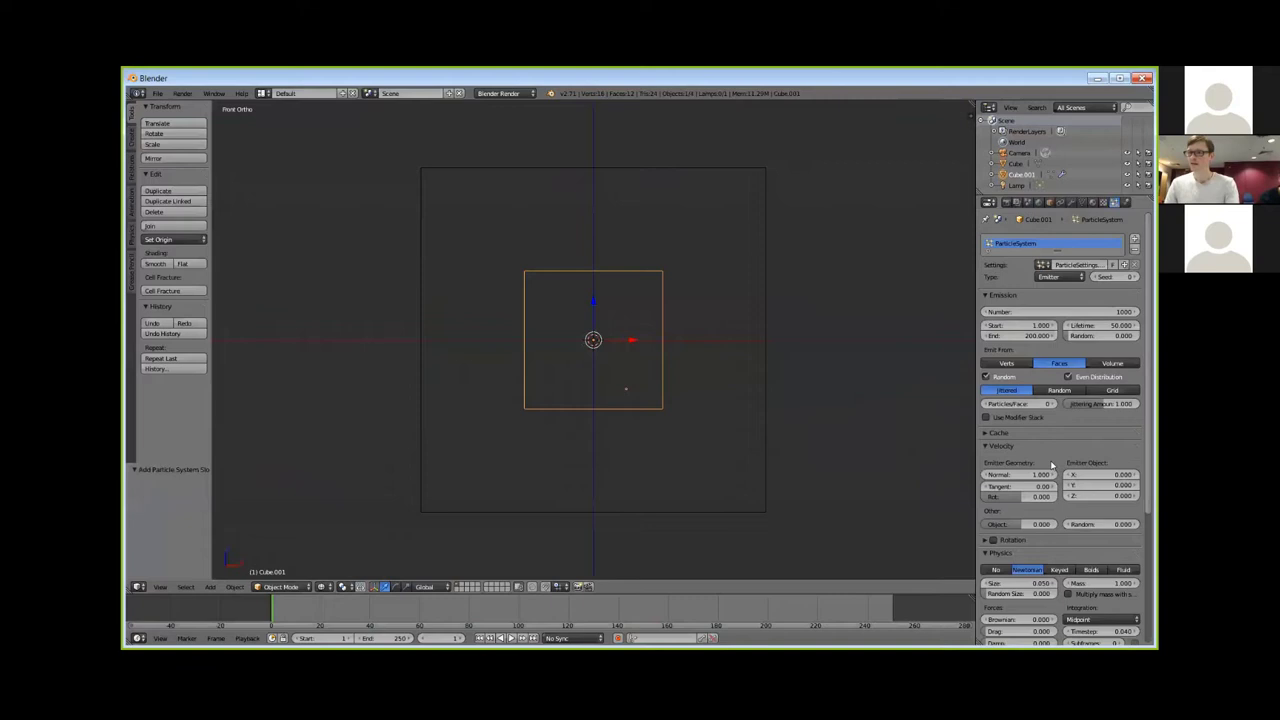
scroll(1051, 355, "down", 3)
scroll(1051, 358, "down", 2)
scroll(1051, 358, "down", 2)
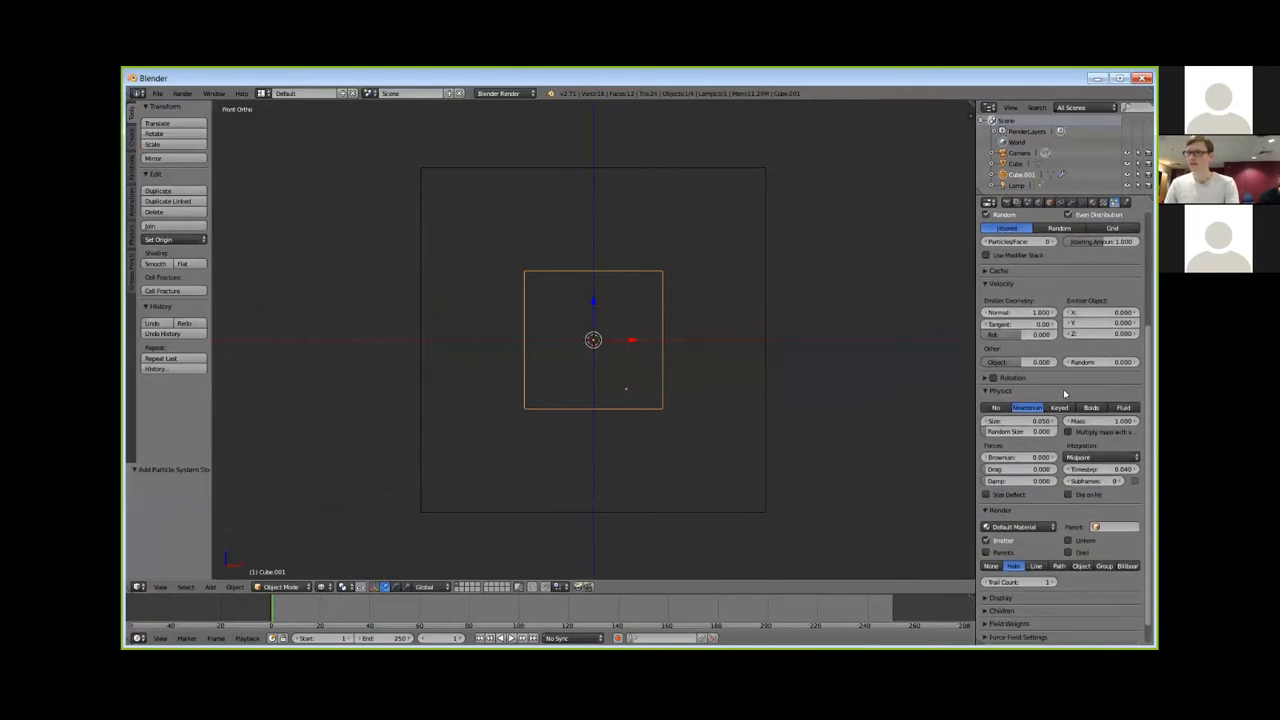
left_click(1125, 407)
scroll(1085, 400, "down", 2)
scroll(1082, 399, "down", 3)
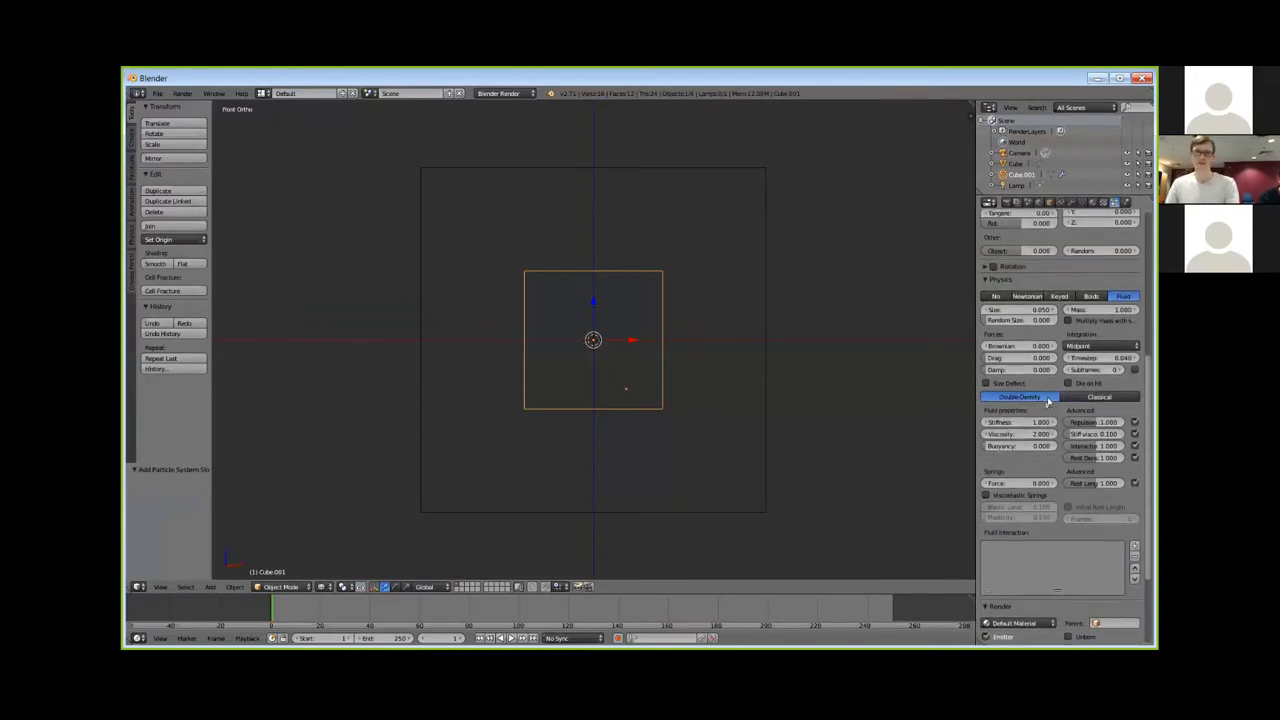
mouse_move(1019, 397)
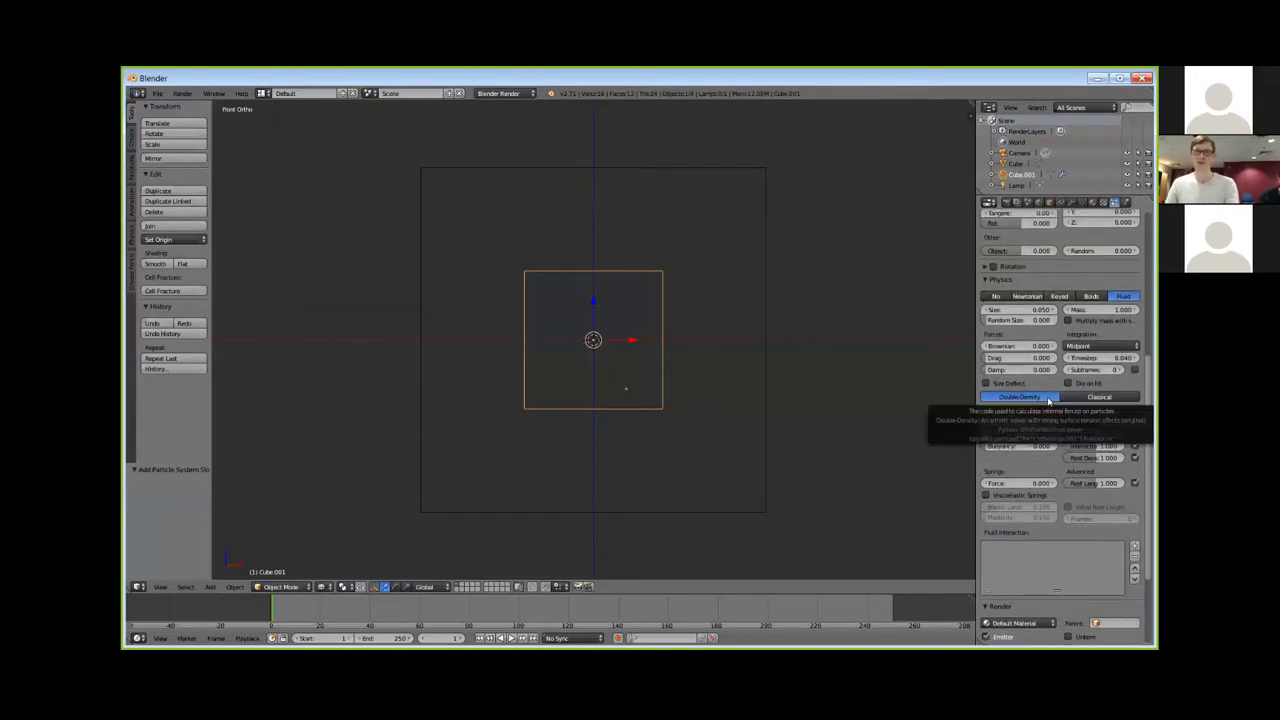
mouse_move(1066, 397)
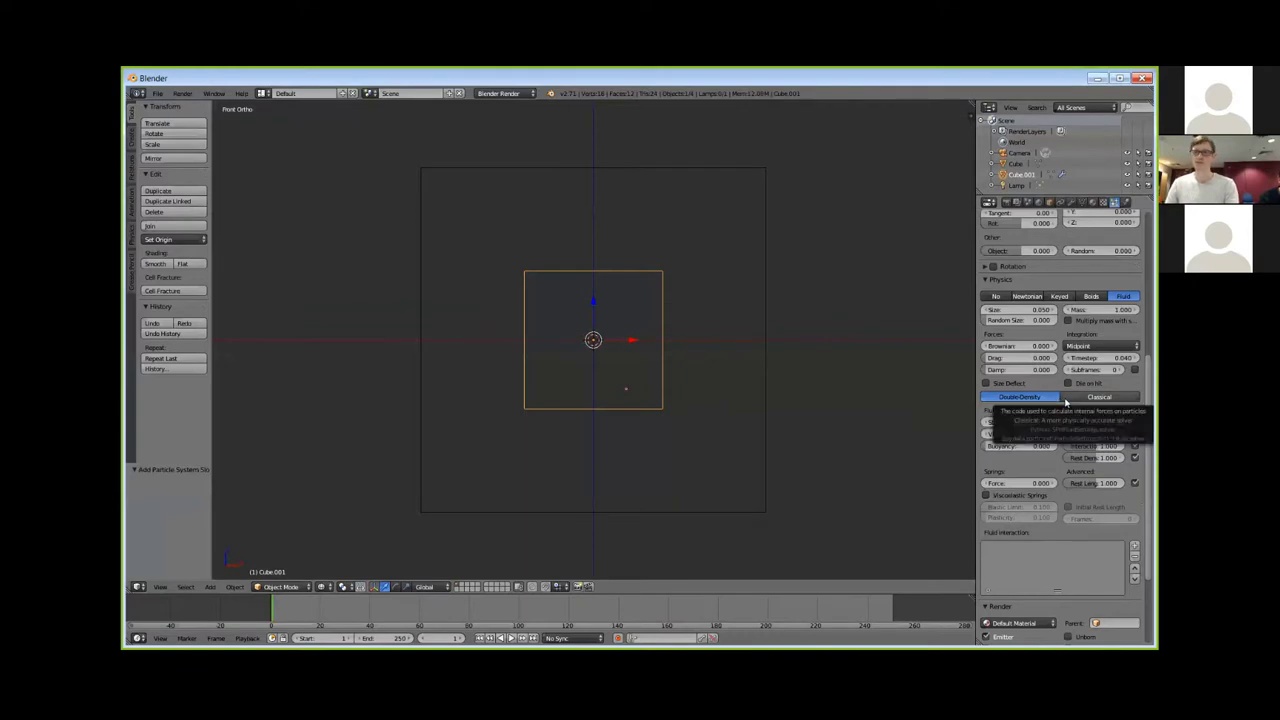
left_click(1068, 397)
scroll(1060, 440, "up", 1)
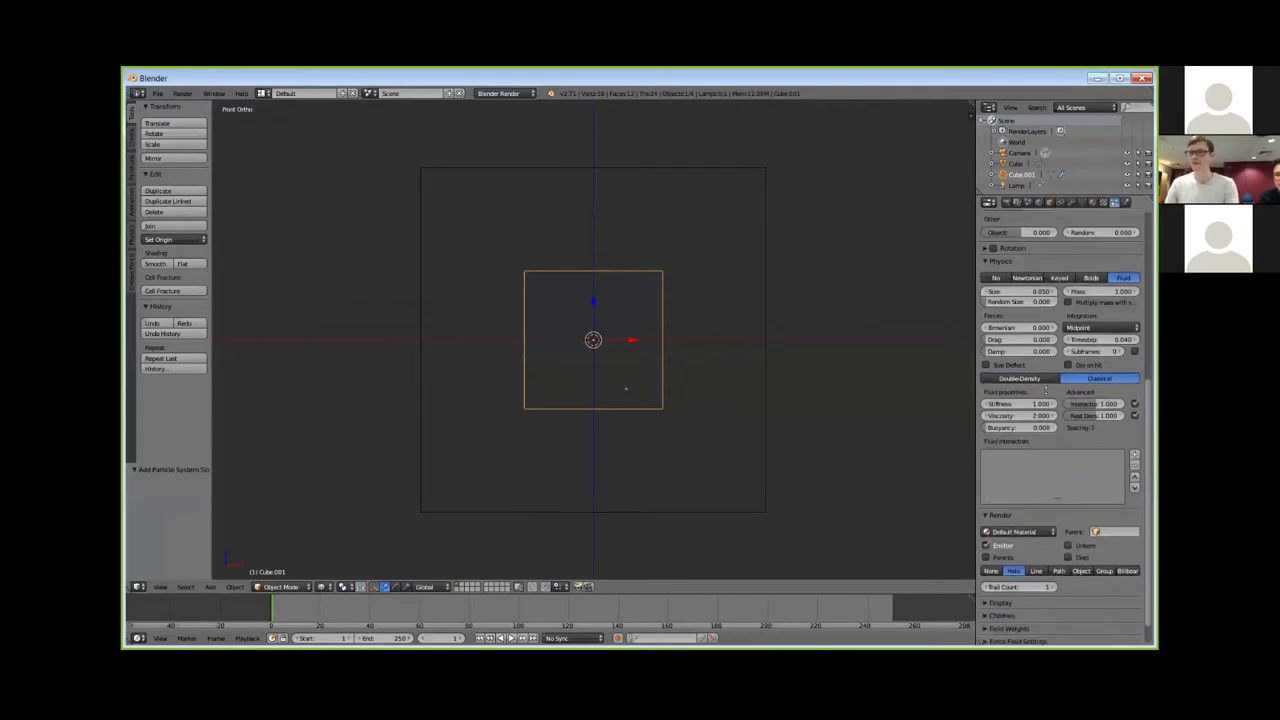
scroll(1055, 470, "up", 2)
scroll(1055, 477, "up", 3)
scroll(1055, 477, "up", 2)
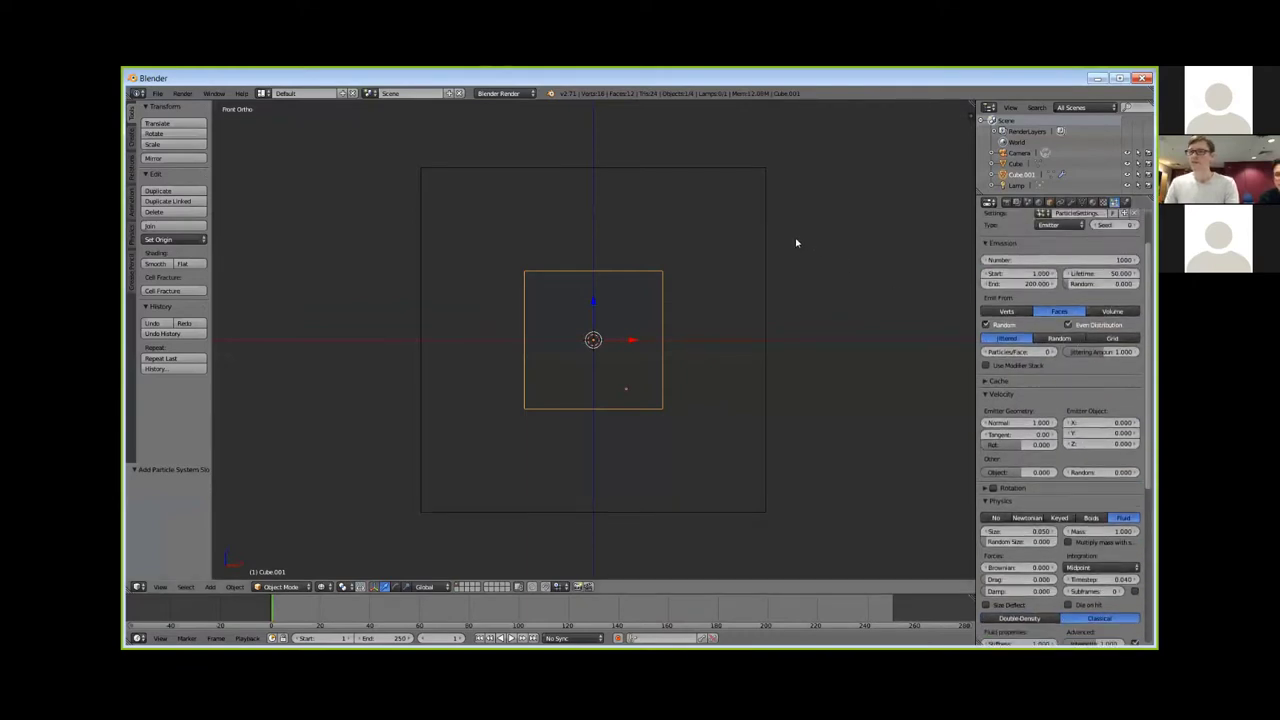
right_click(772, 242)
Enable Collision physics on the large outer cube with particle damping factor 1.0
left_click(1125, 202)
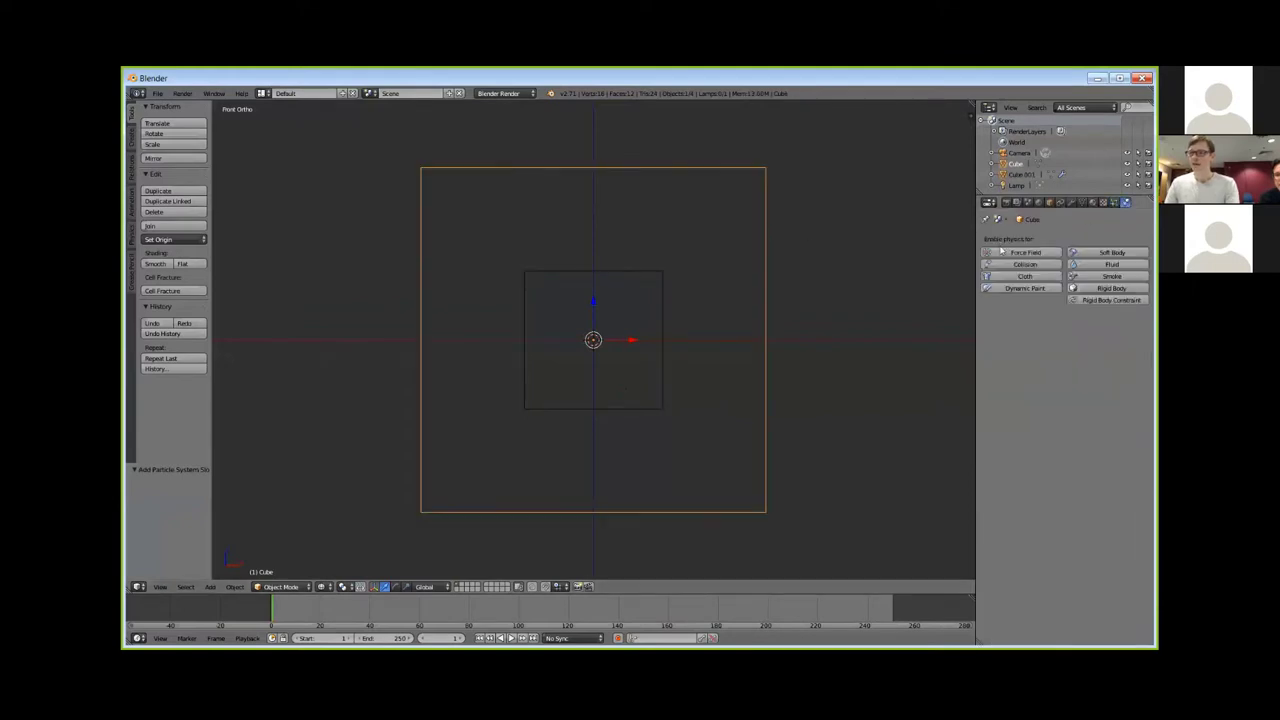
left_click(1026, 266)
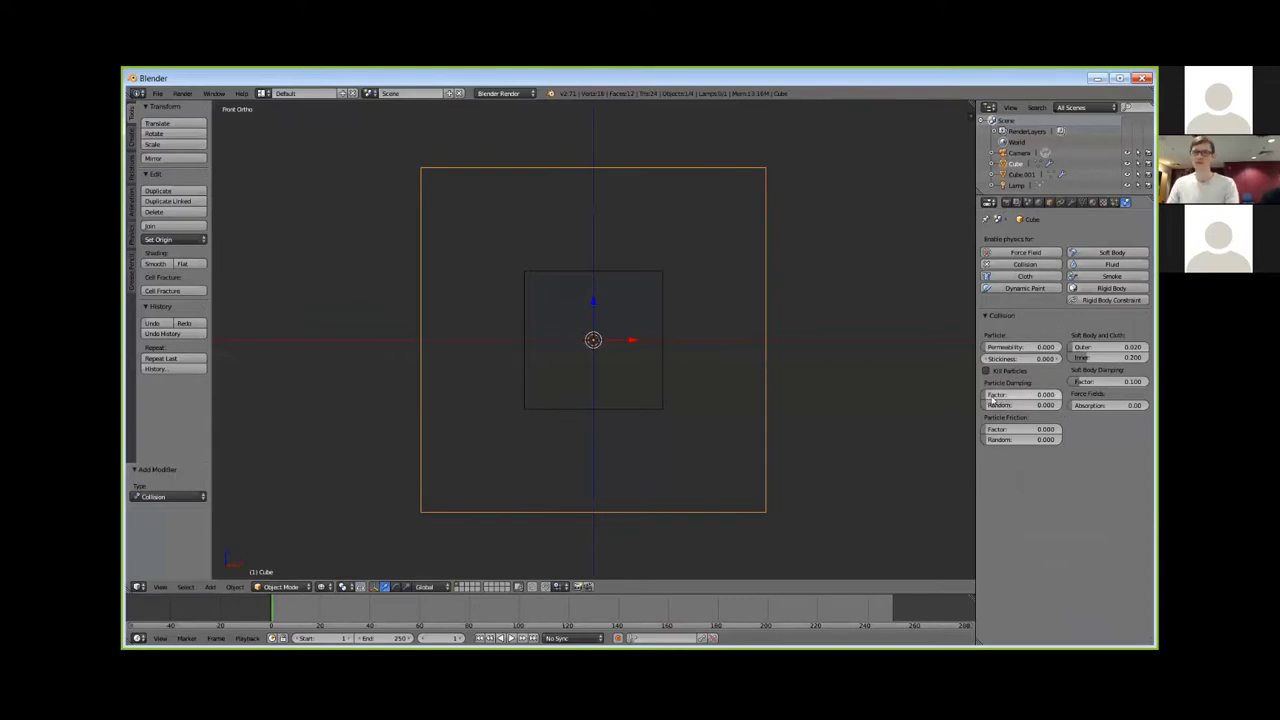
mouse_move(1022, 394)
left_click_drag(988, 397, 1060, 397)
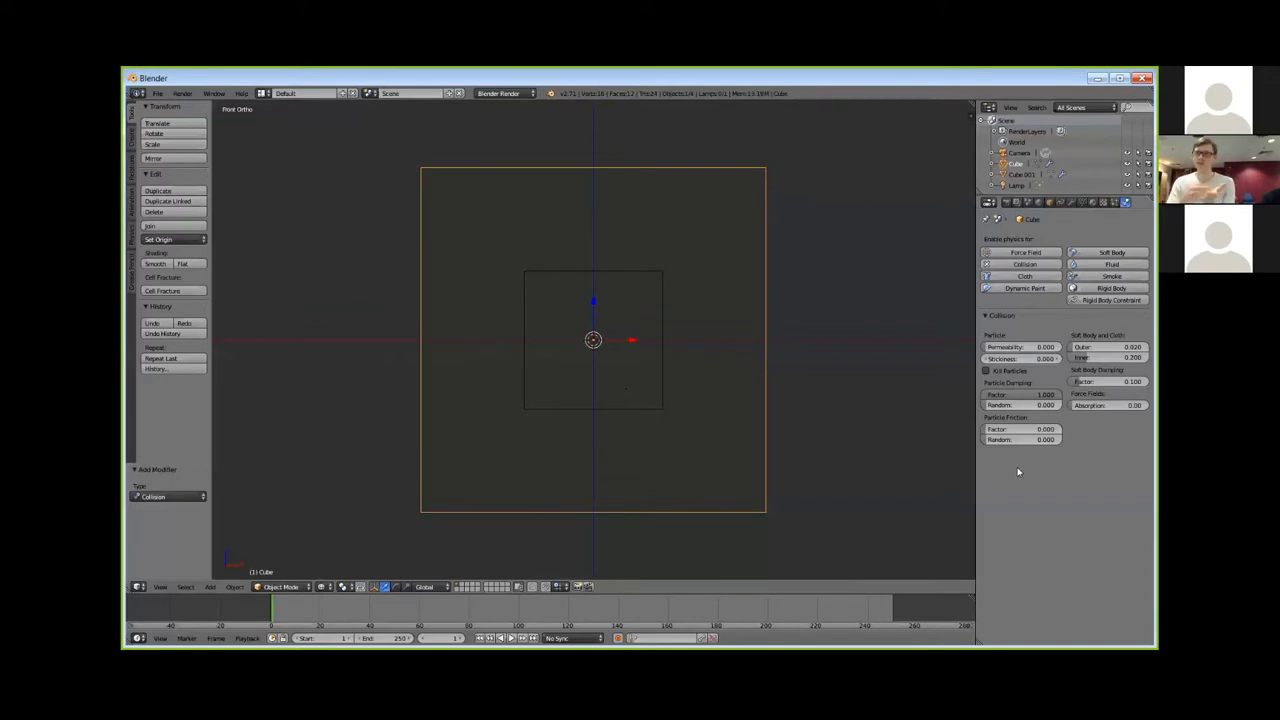
right_click(660, 309)
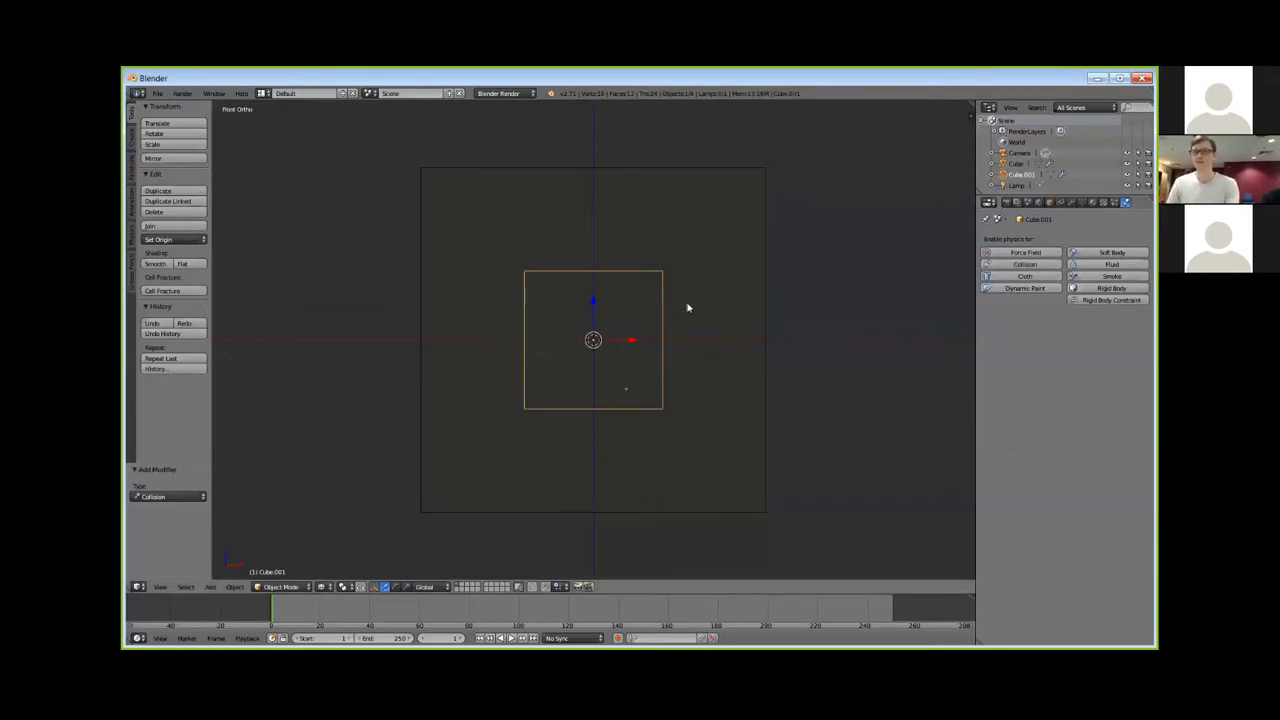
Play the simulation to confirm the fluid particles stay inside the large cube
middle_click_drag(679, 315, 648, 326)
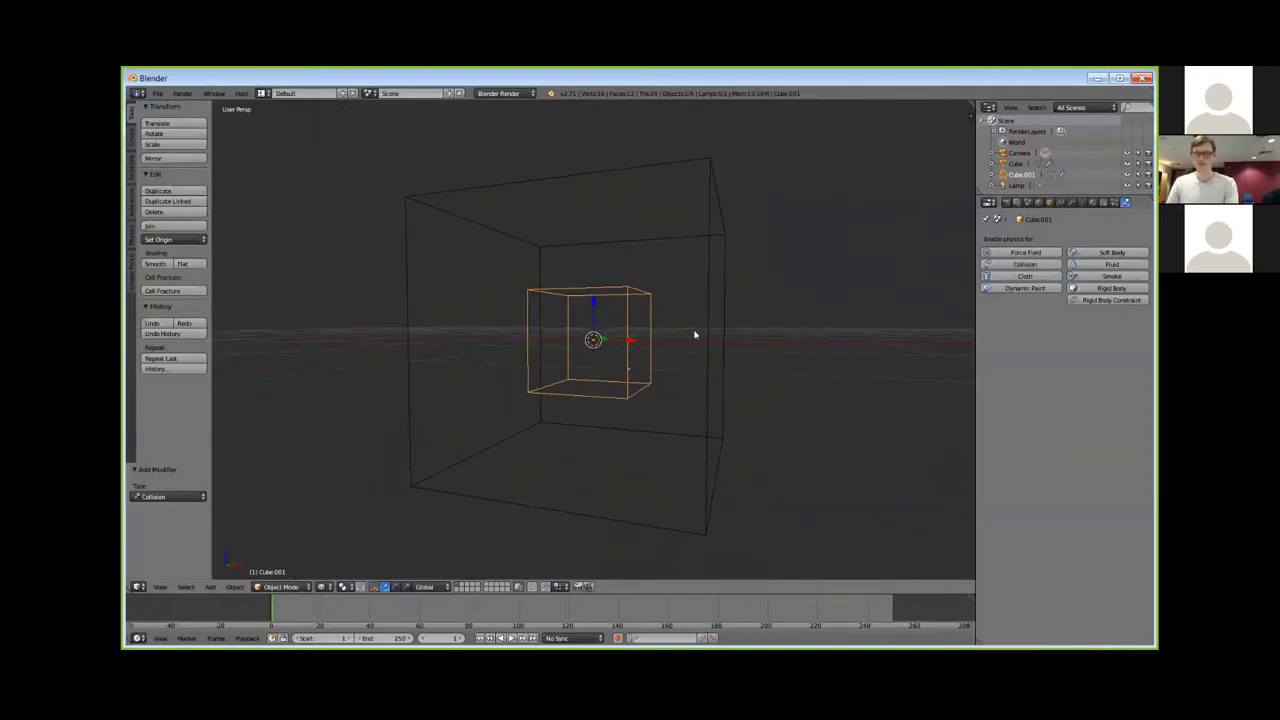
key("alt+a")
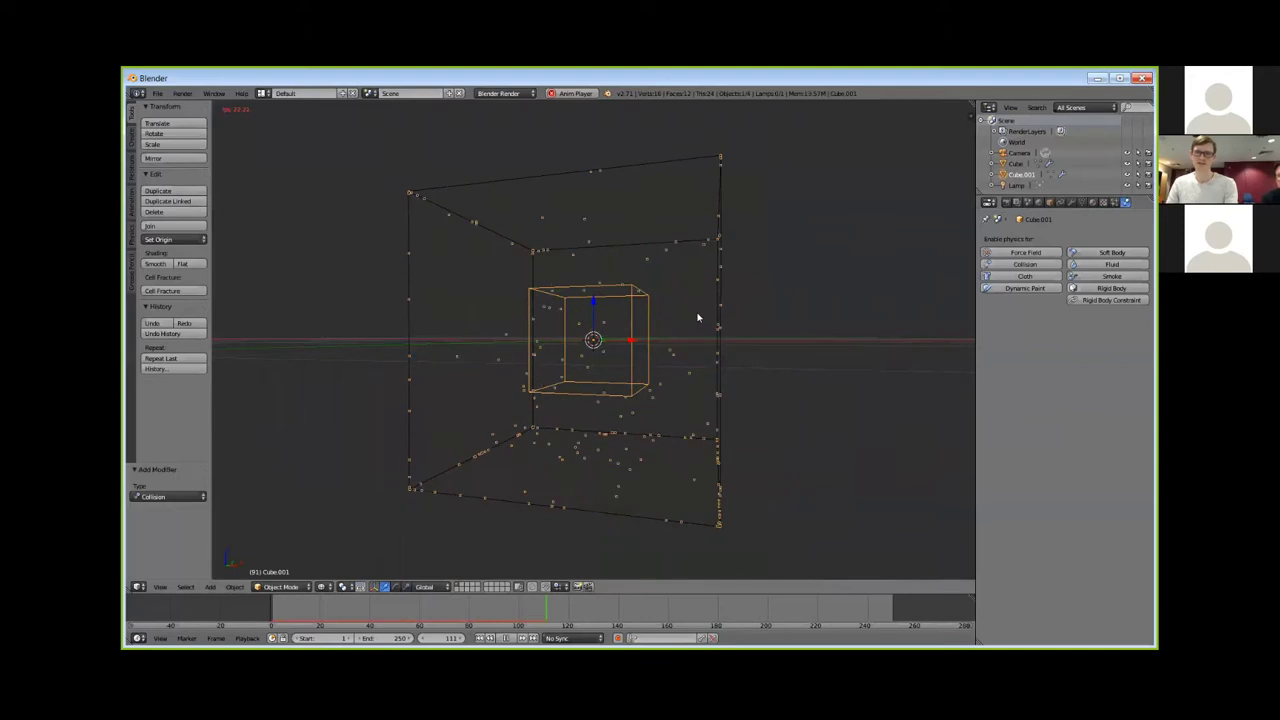
key("Escape")
left_click(1102, 202)
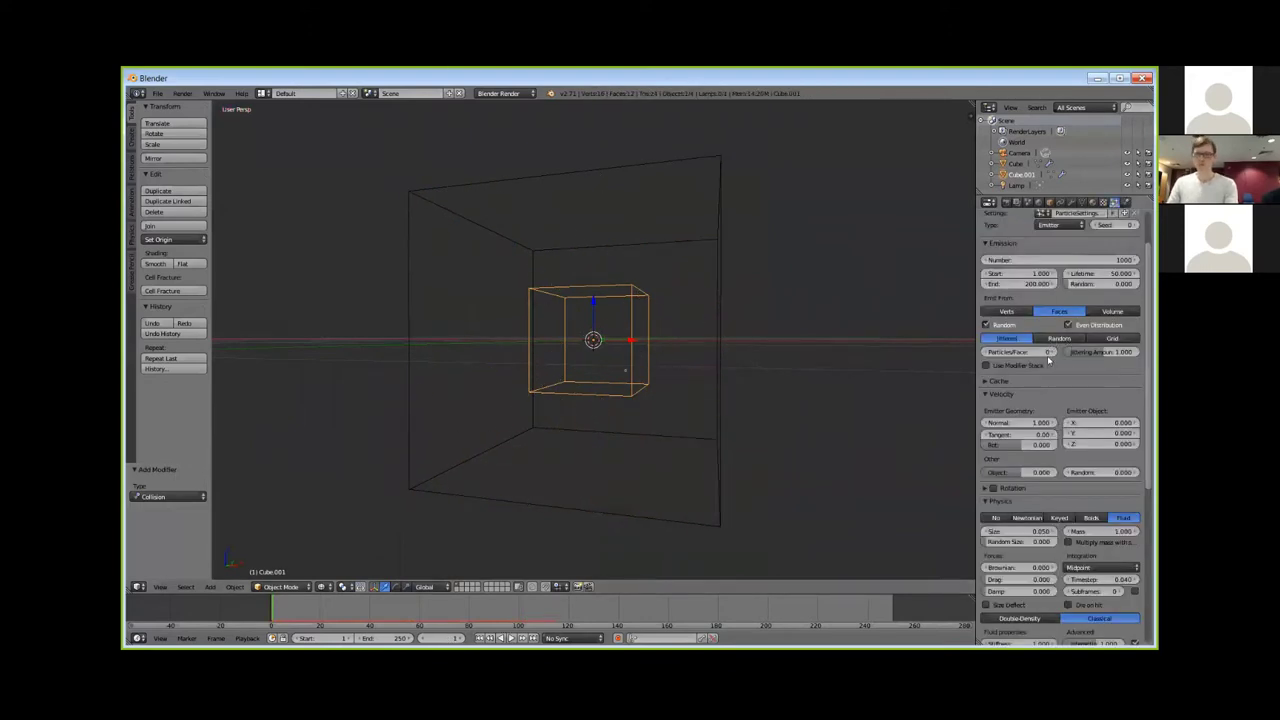
scroll(1058, 372, "down", 3)
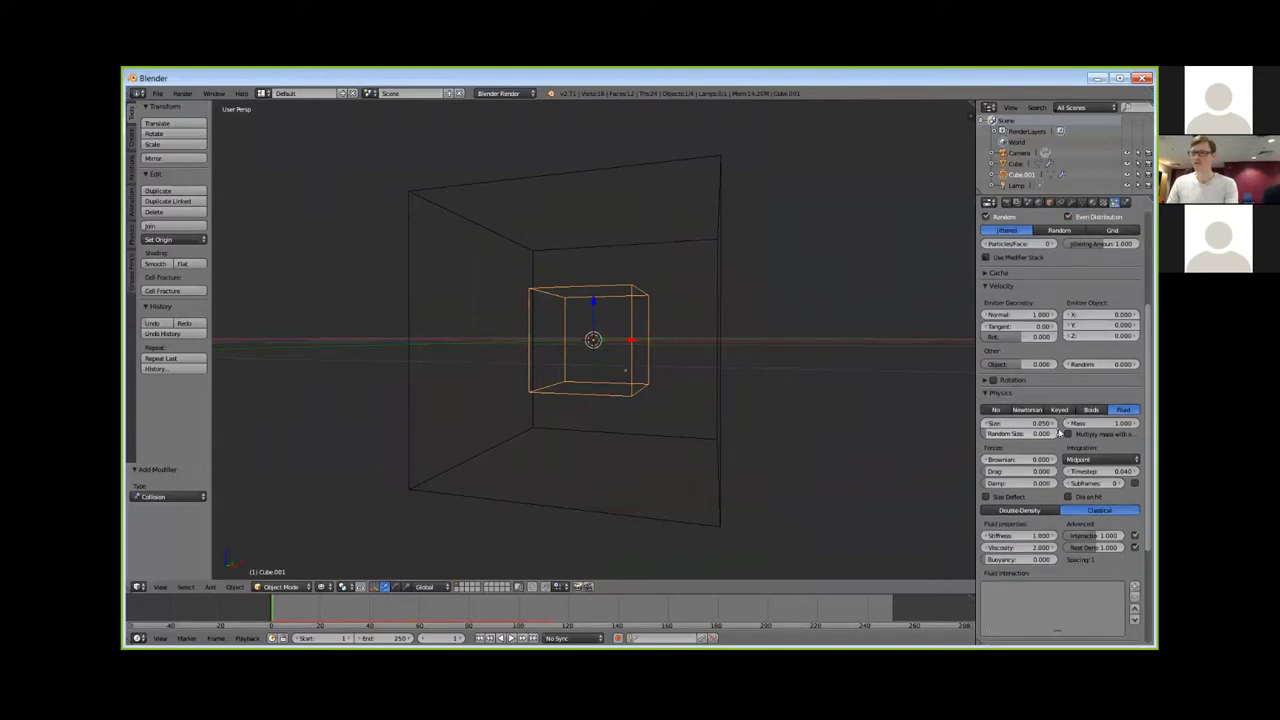
scroll(1058, 384, "down", 1)
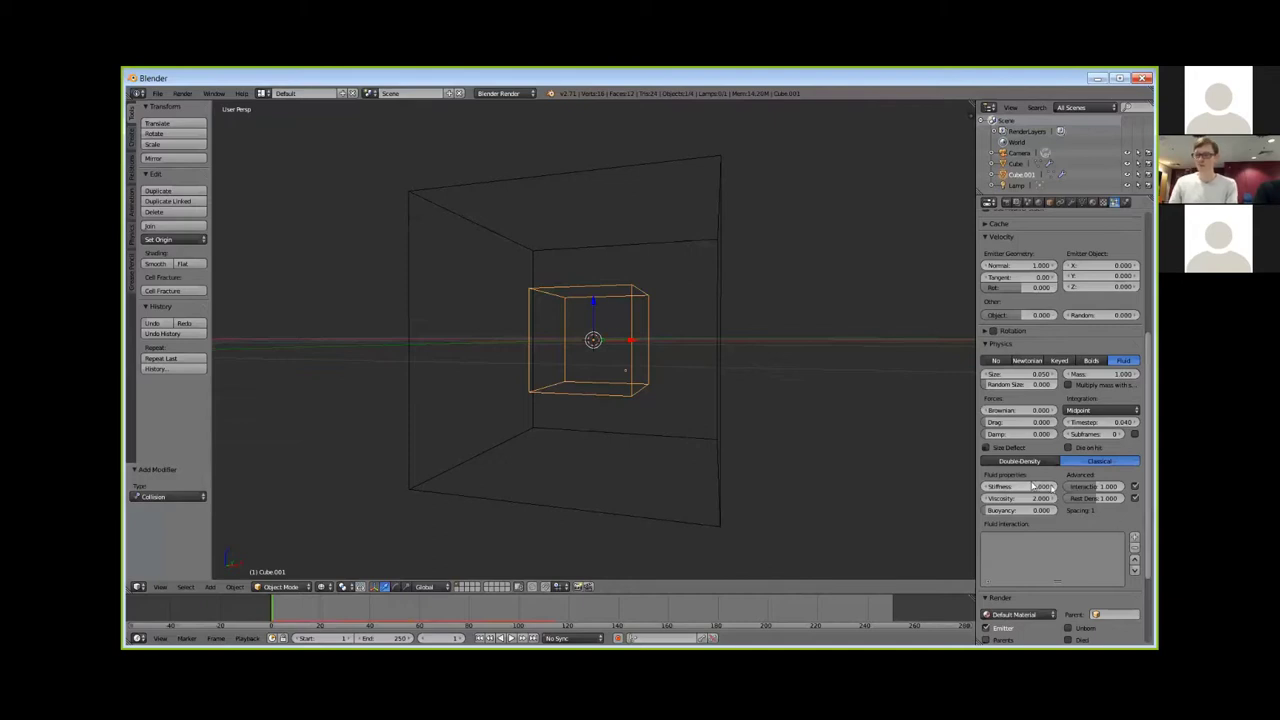
middle_click_drag(1039, 481, 1043, 410)
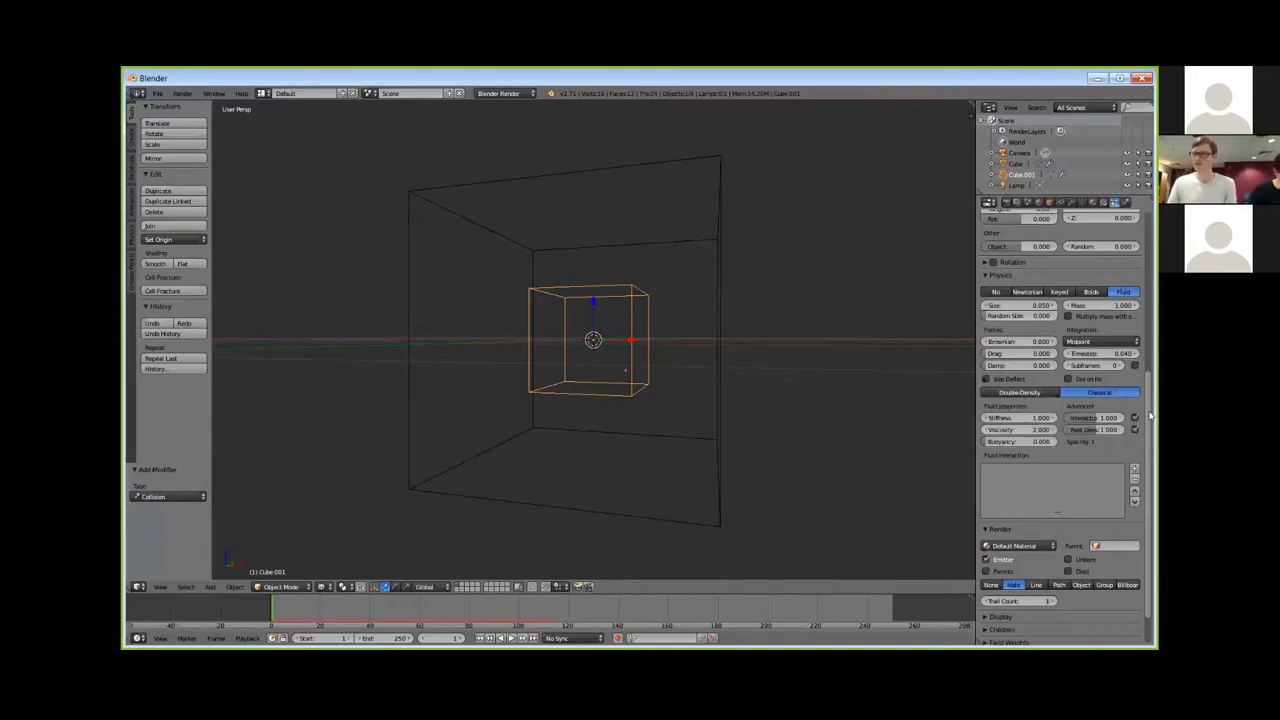
left_click(1090, 429)
Set rest length to 1 and fluid viscosity to 0.1, and enable Size Deflect
type("1")
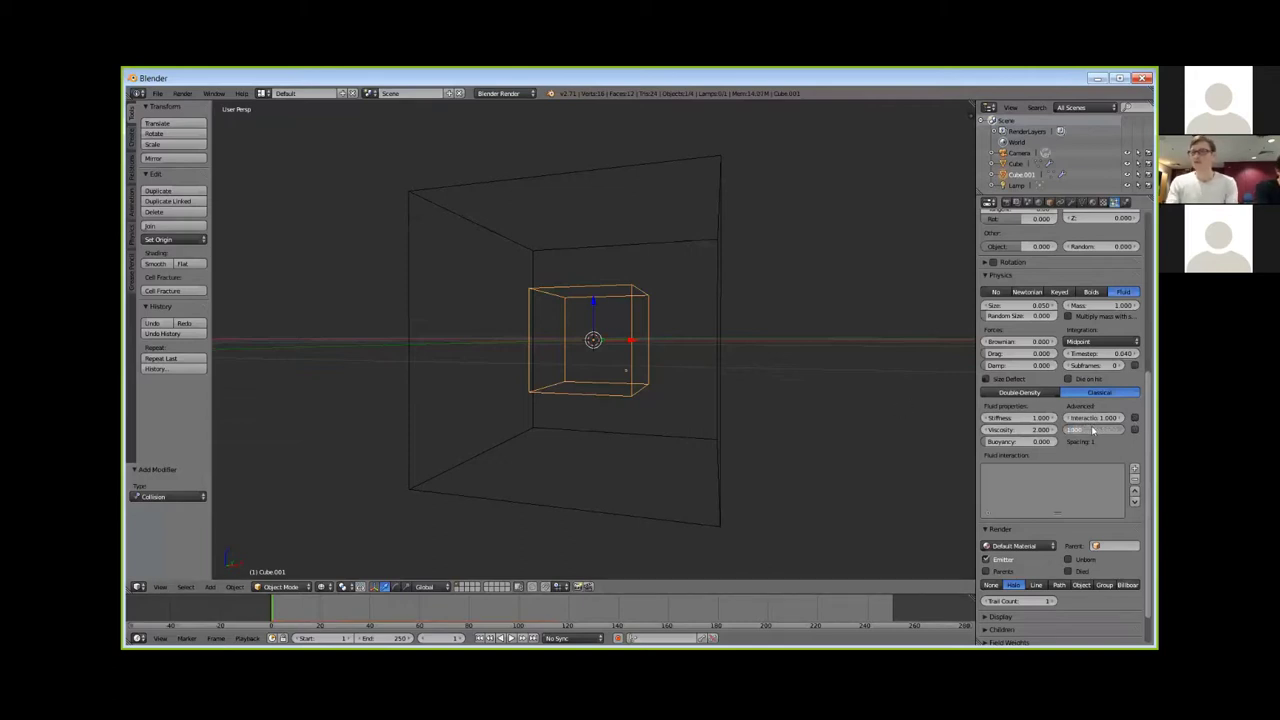
key("Return")
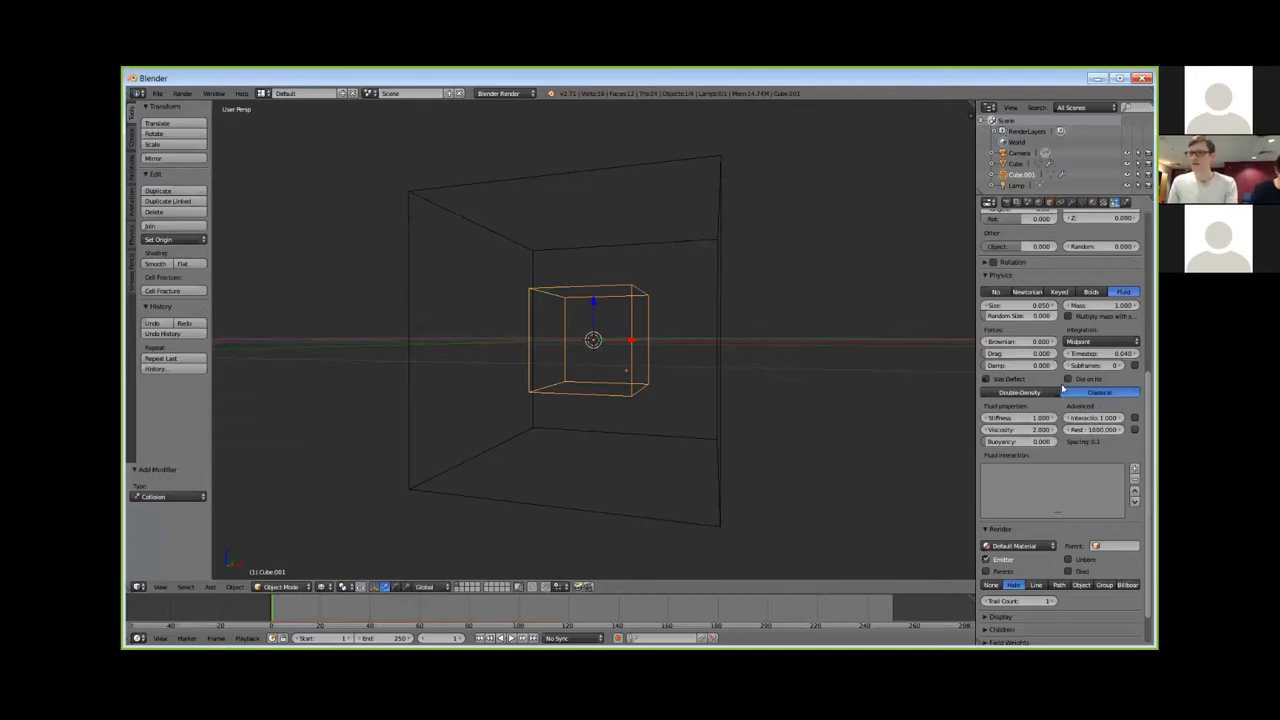
left_click(1031, 430)
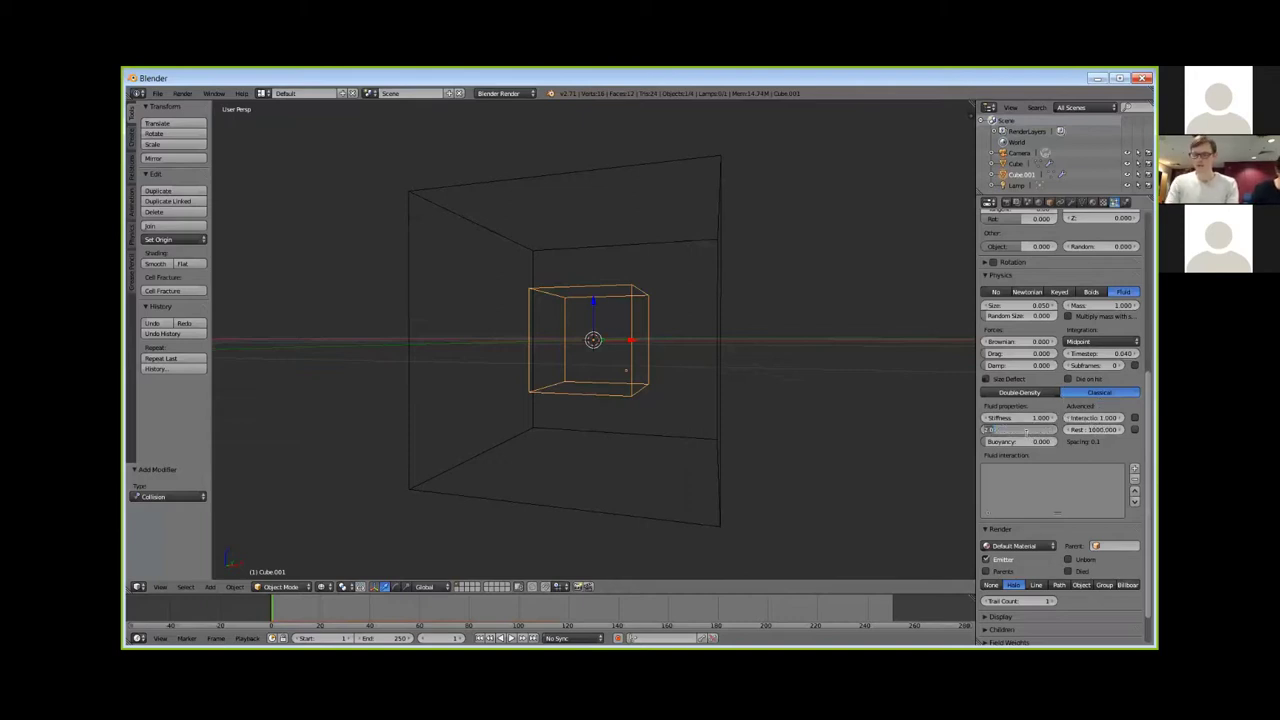
key("BackSpace")
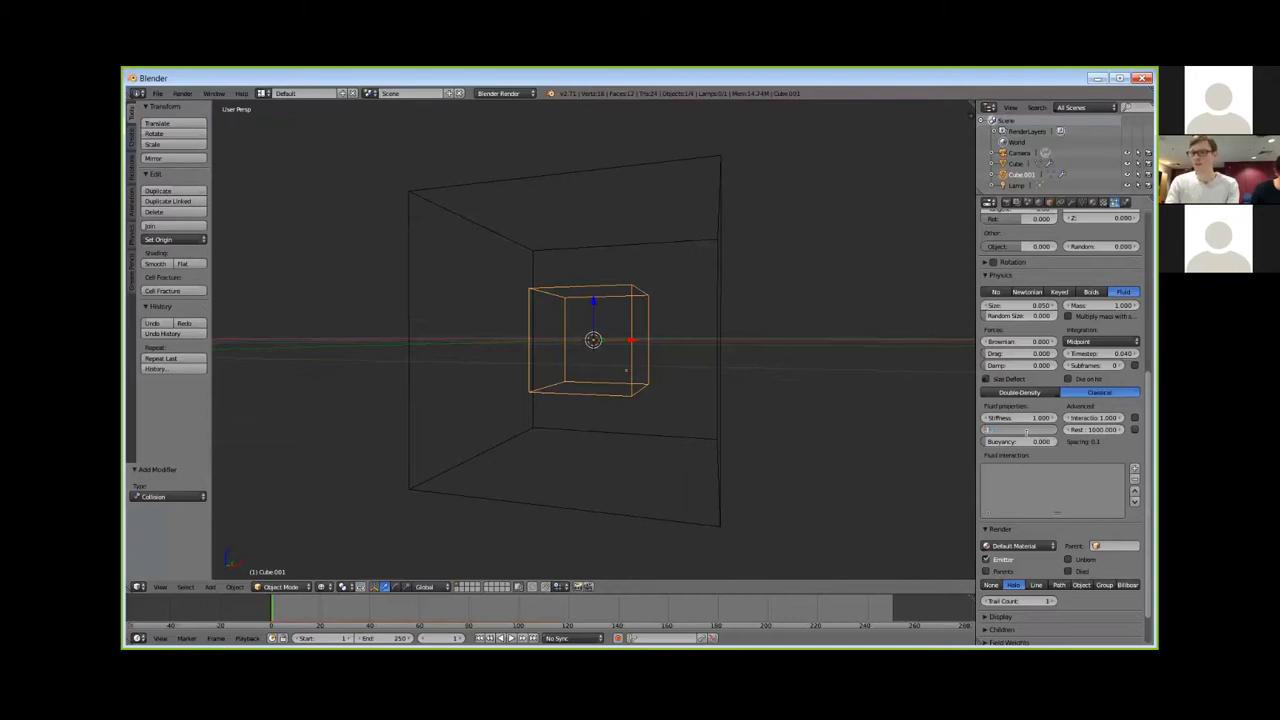
type("0.1")
key("Return")
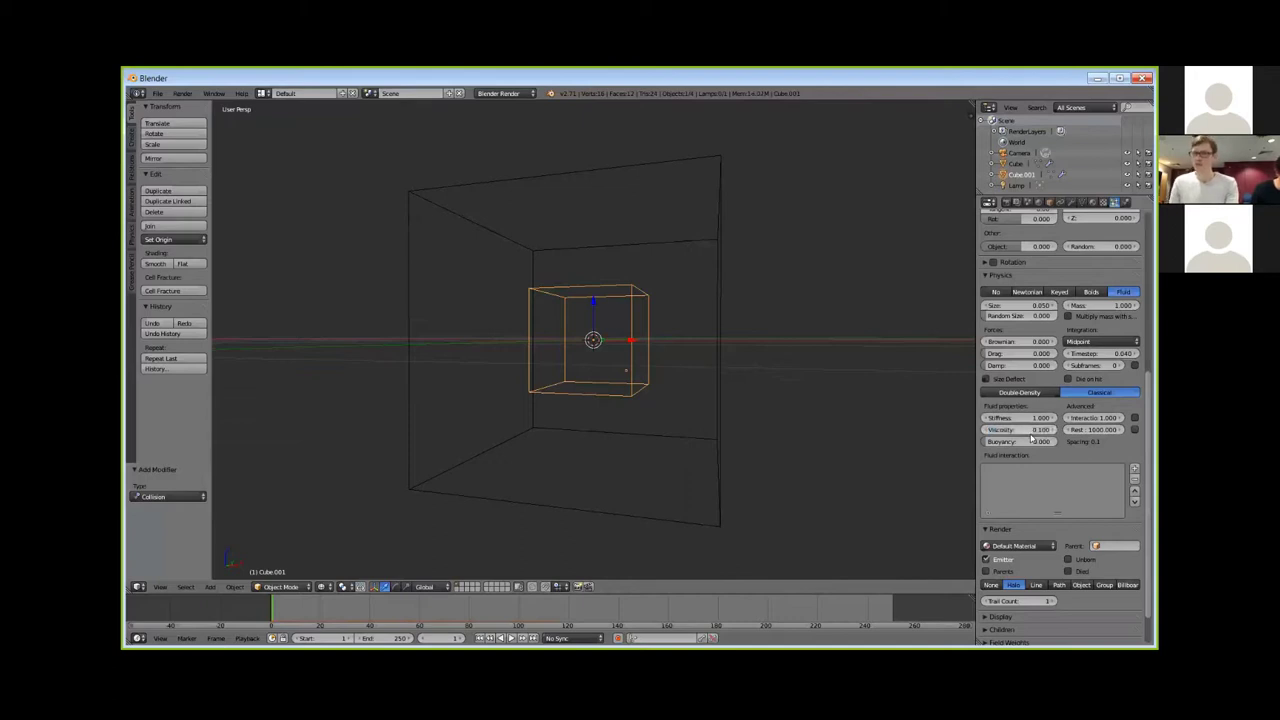
scroll(1030, 438, "up", 1)
scroll(1040, 448, "up", 2)
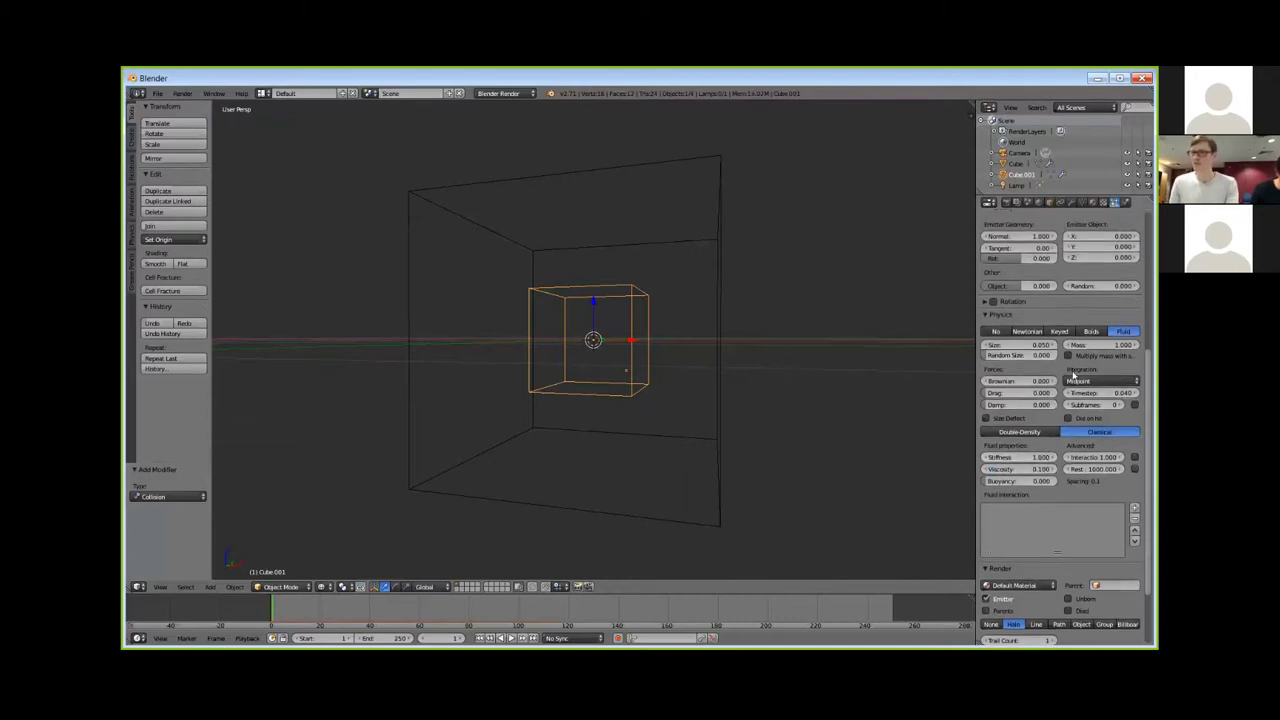
left_click(1019, 420)
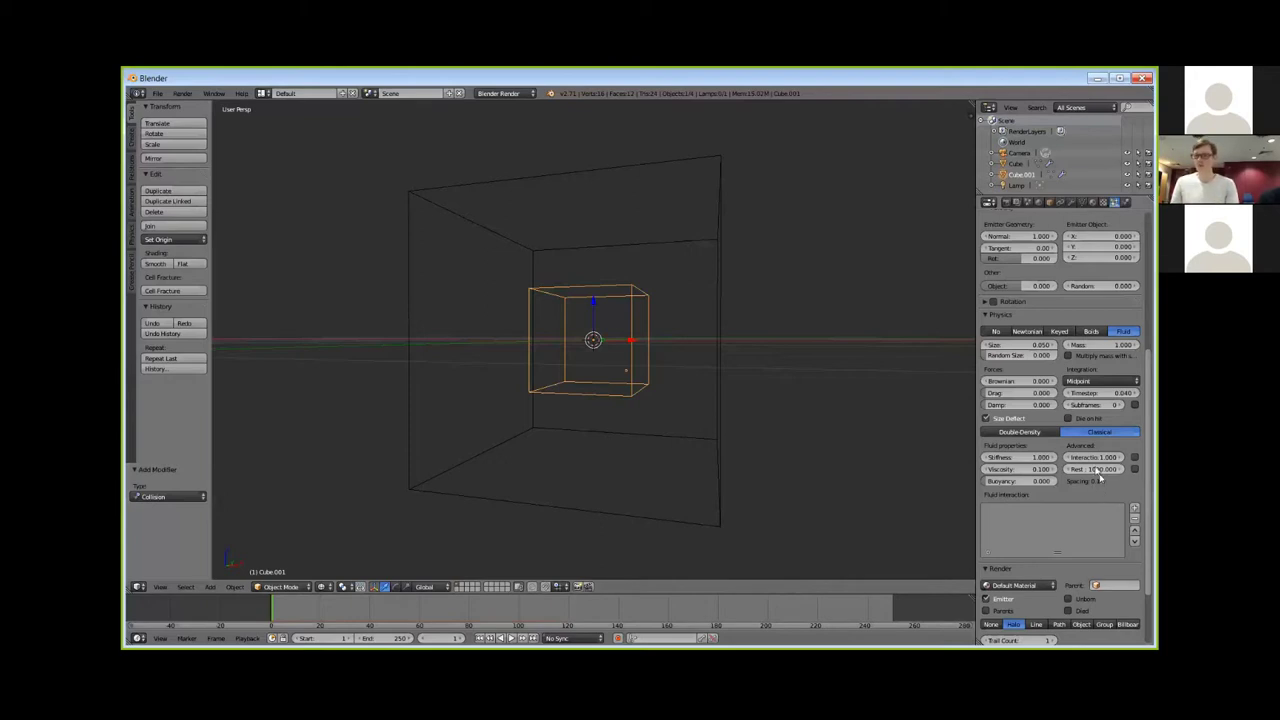
Try rest density 1, restore it to 1000, and play the animation
left_click(1100, 469)
type("1")
key("Return")
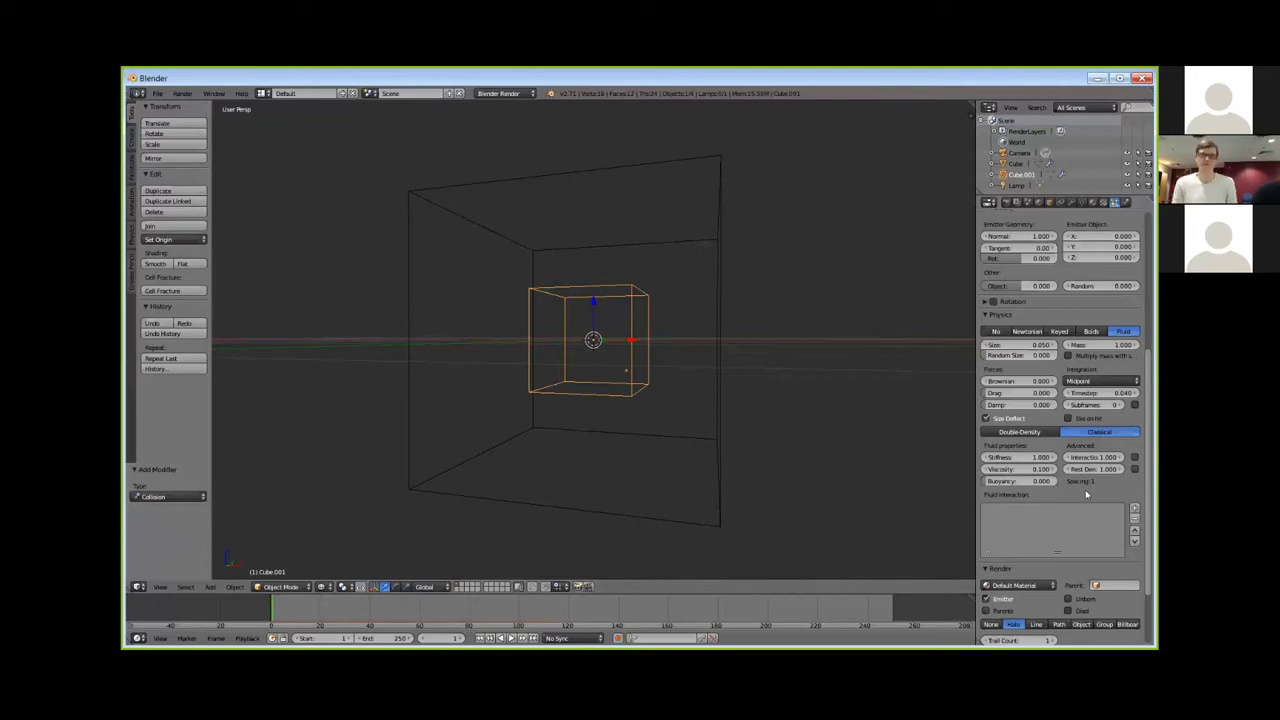
left_click(1089, 469)
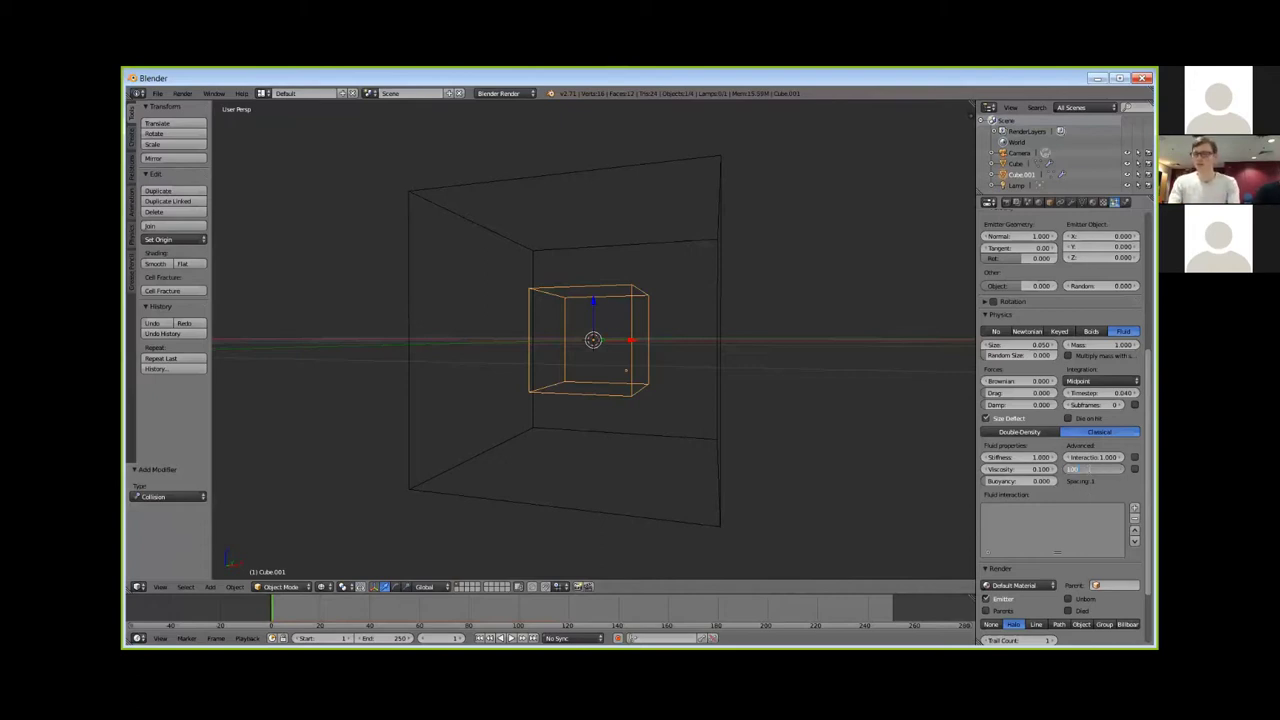
key("Return")
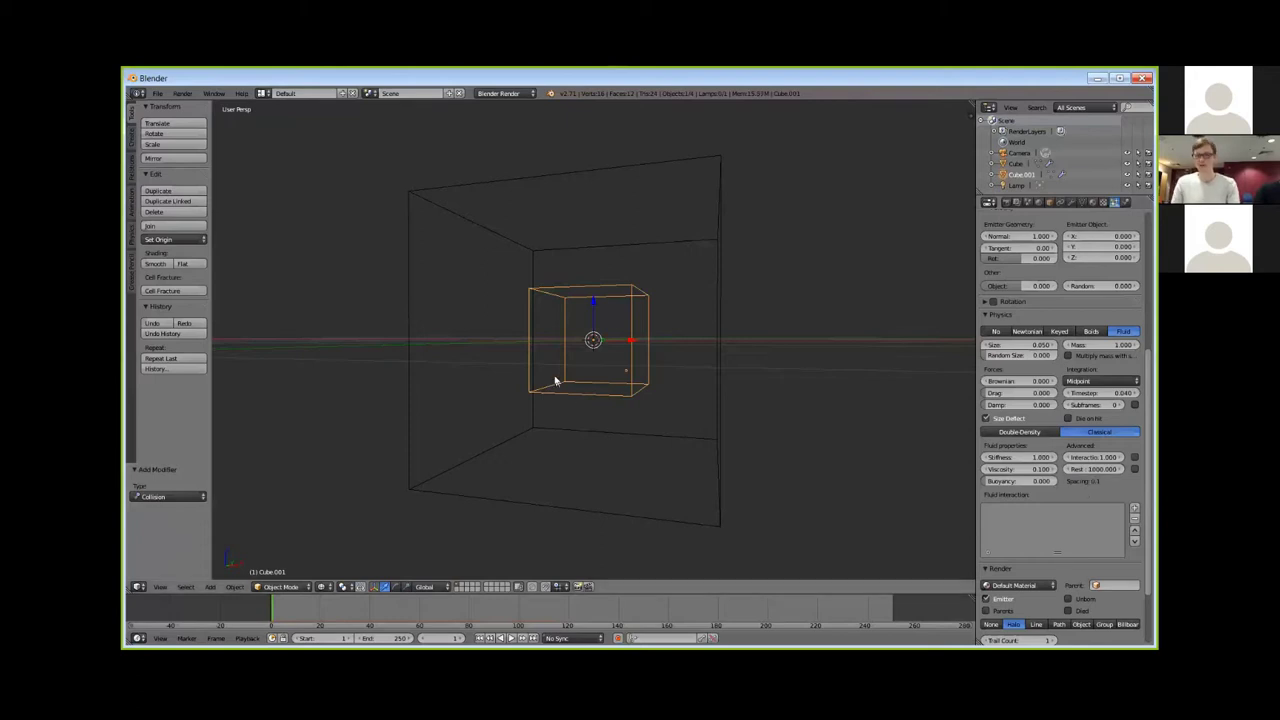
key("alt+a")
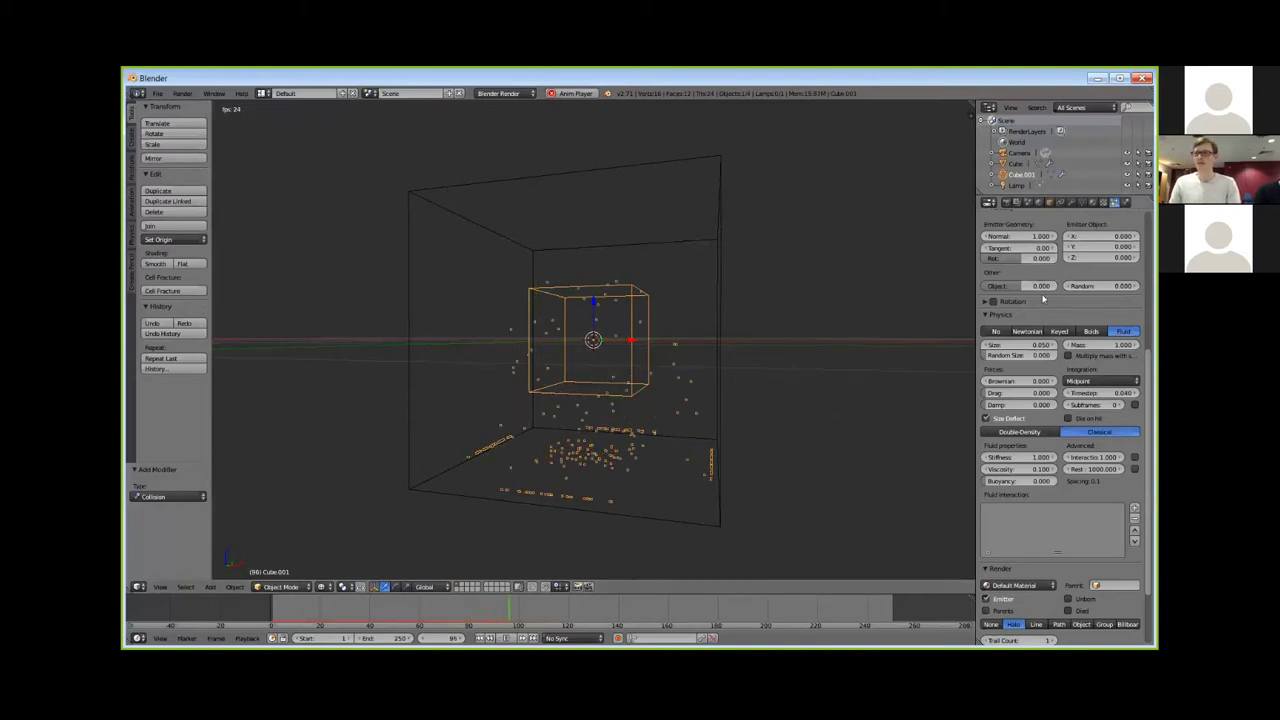
Set the particle Lifetime to 1000 frames in the Emission panel
scroll(1044, 558, "up", 5)
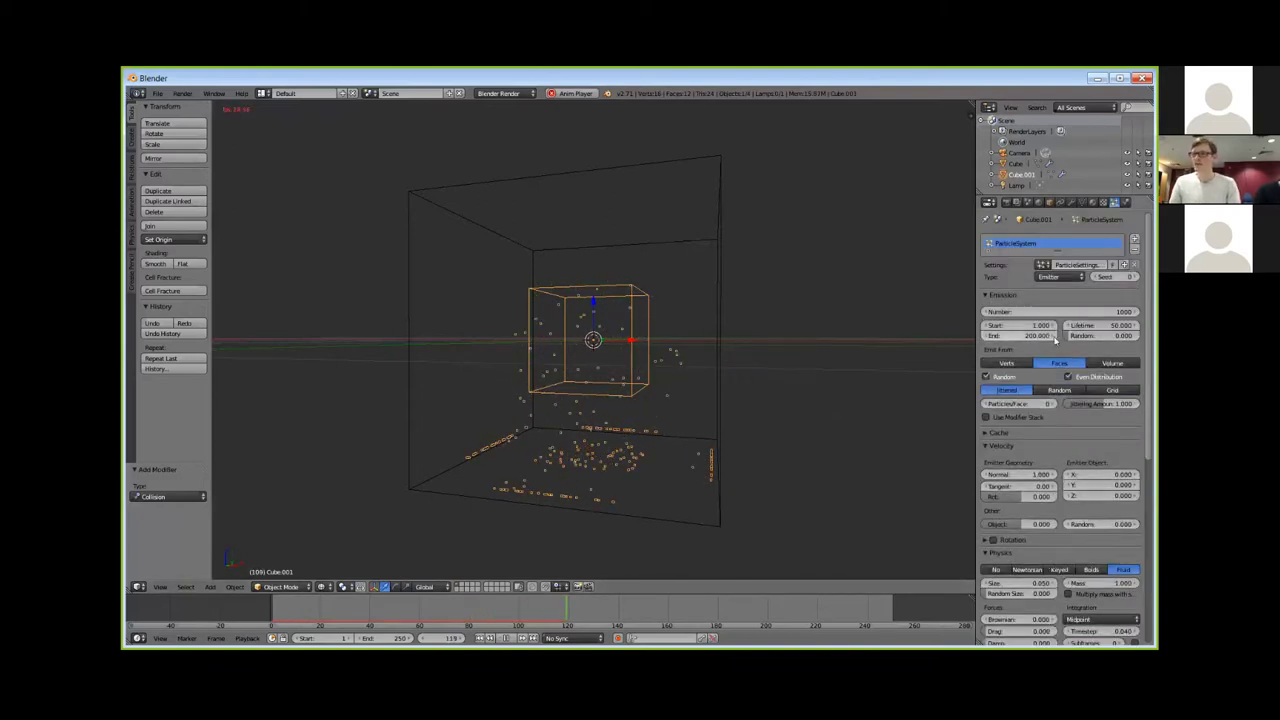
left_click(1093, 328)
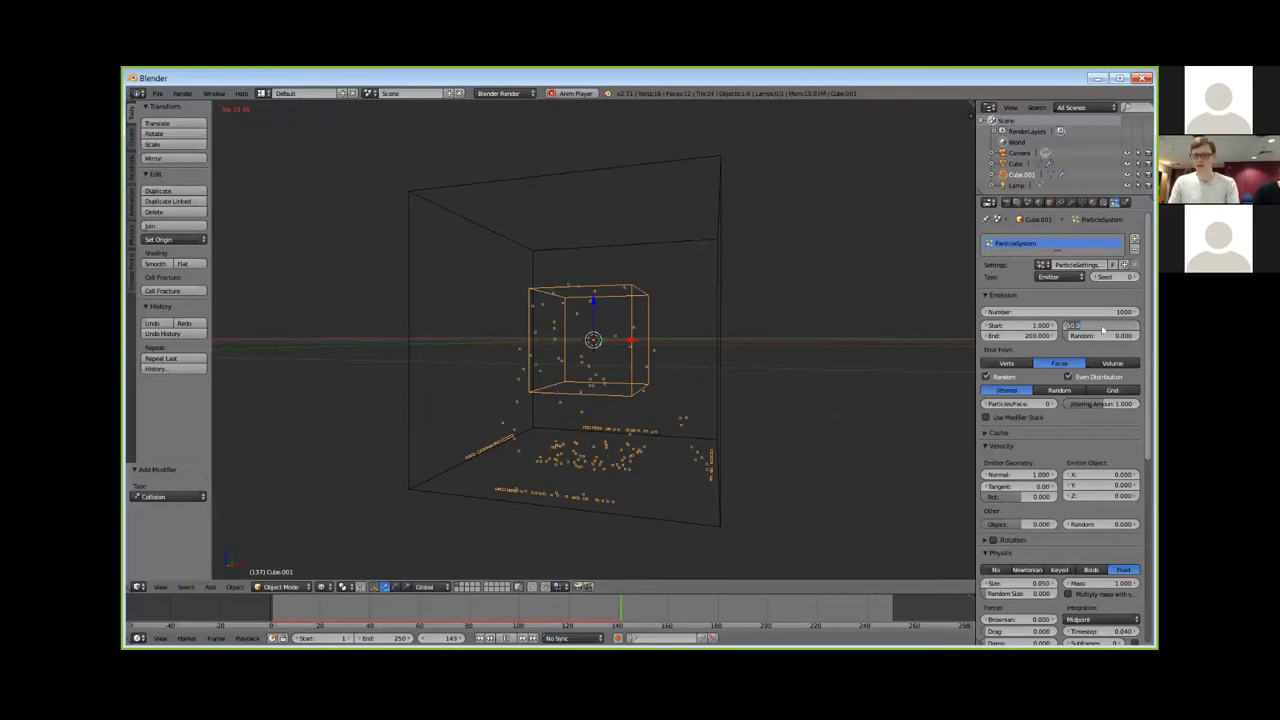
type("1000")
key("Return")
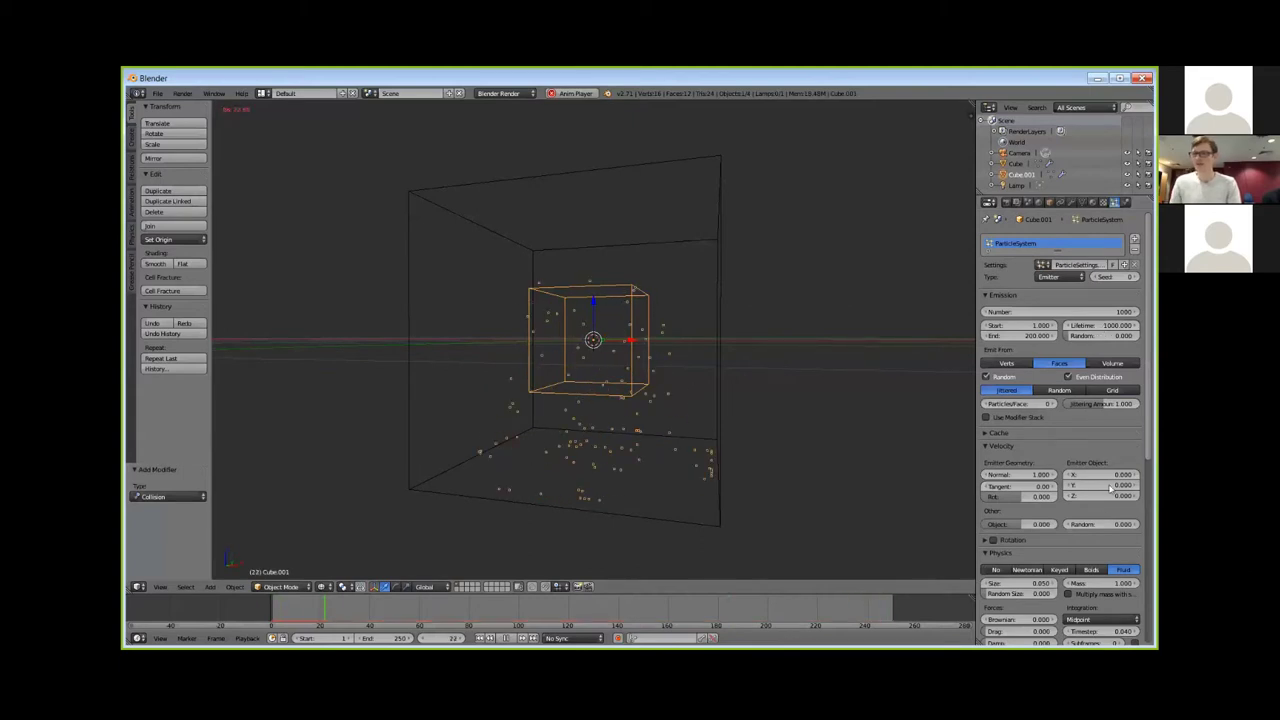
scroll(1100, 335, "down", 1)
scroll(1085, 365, "down", 3)
scroll(1070, 397, "down", 1)
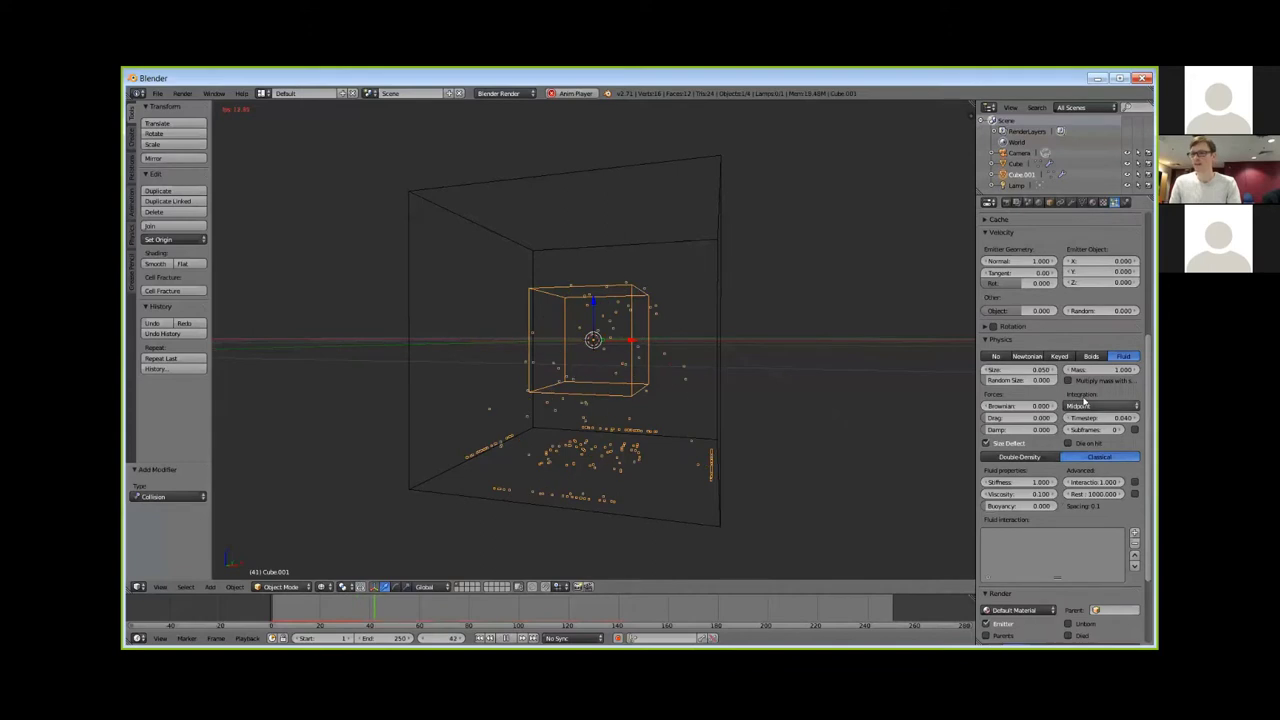
scroll(1068, 398, "down", 1)
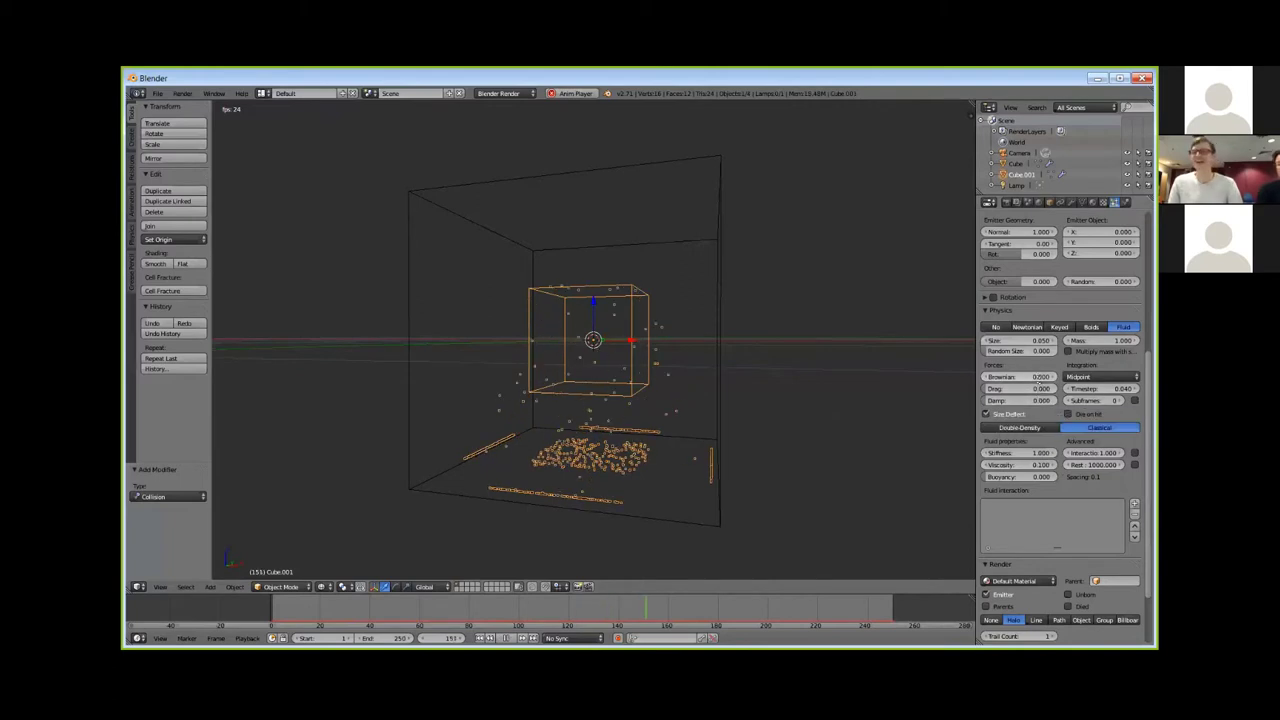
Re-confirm 1000 particles and stop playback, rewinding to frame 1
scroll(1043, 467, "up", 2)
scroll(1043, 467, "up", 3)
scroll(1050, 372, "up", 3)
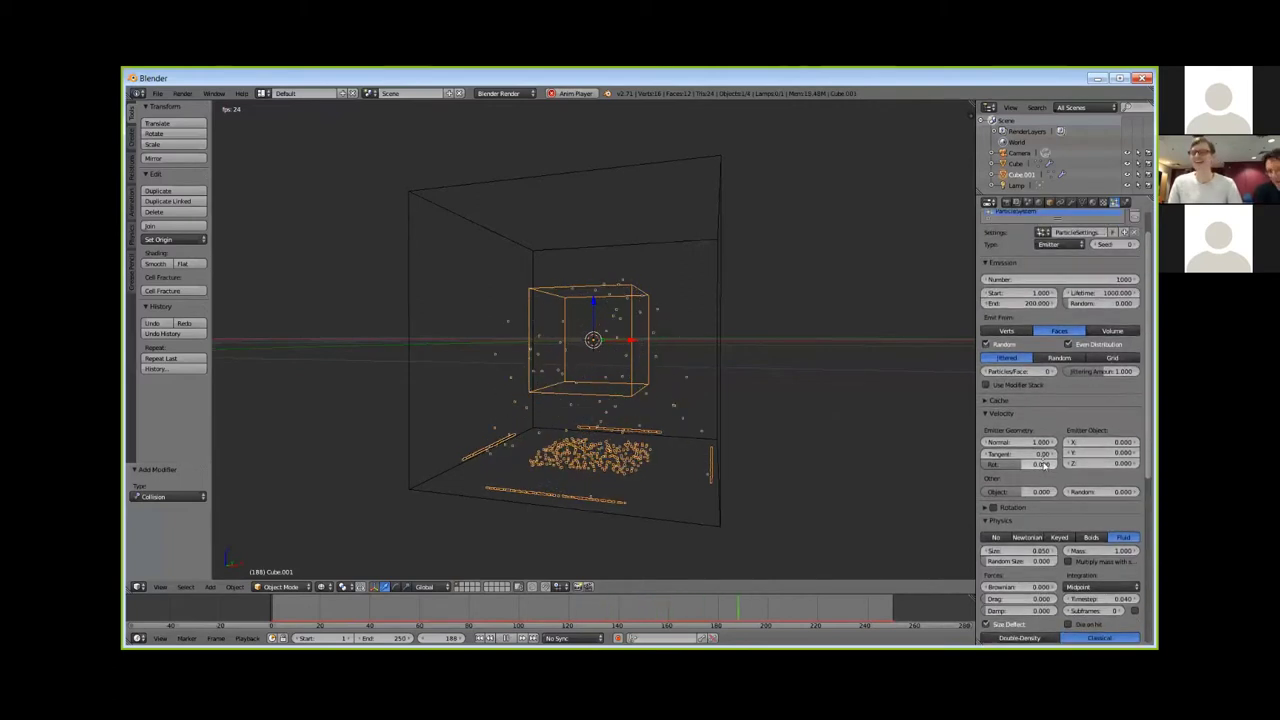
scroll(1050, 370, "up", 2)
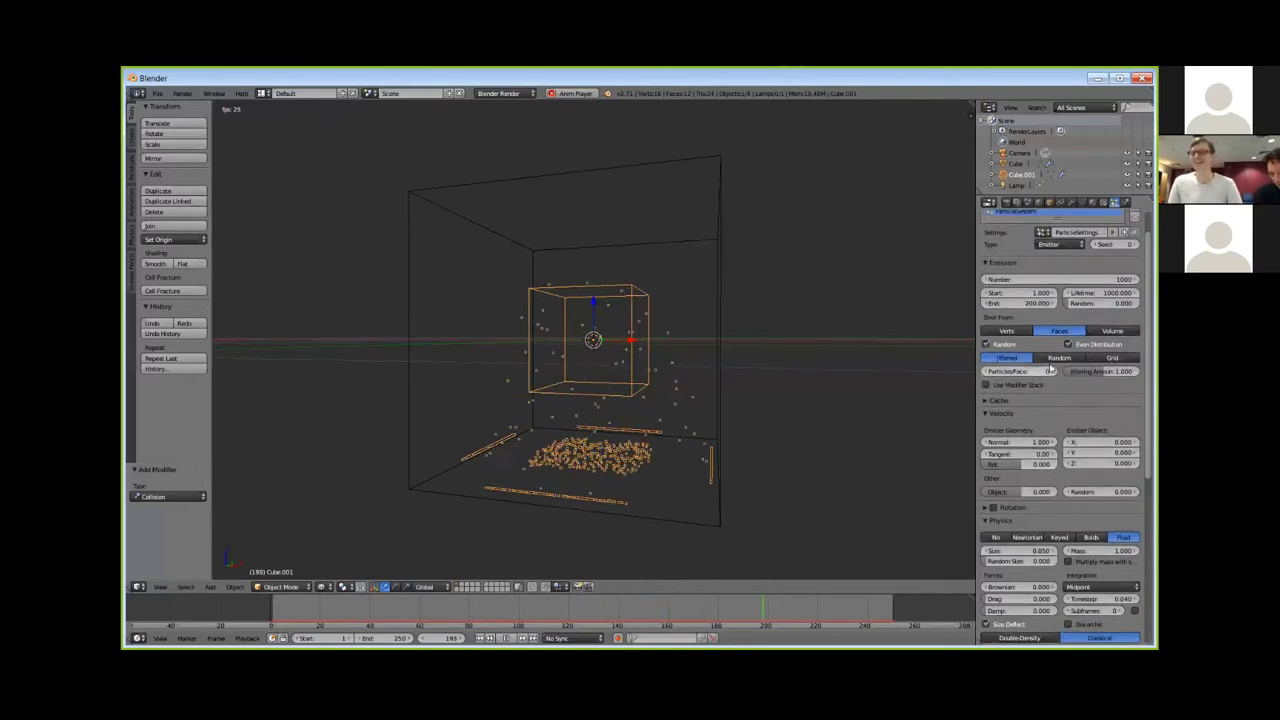
left_click(1041, 280)
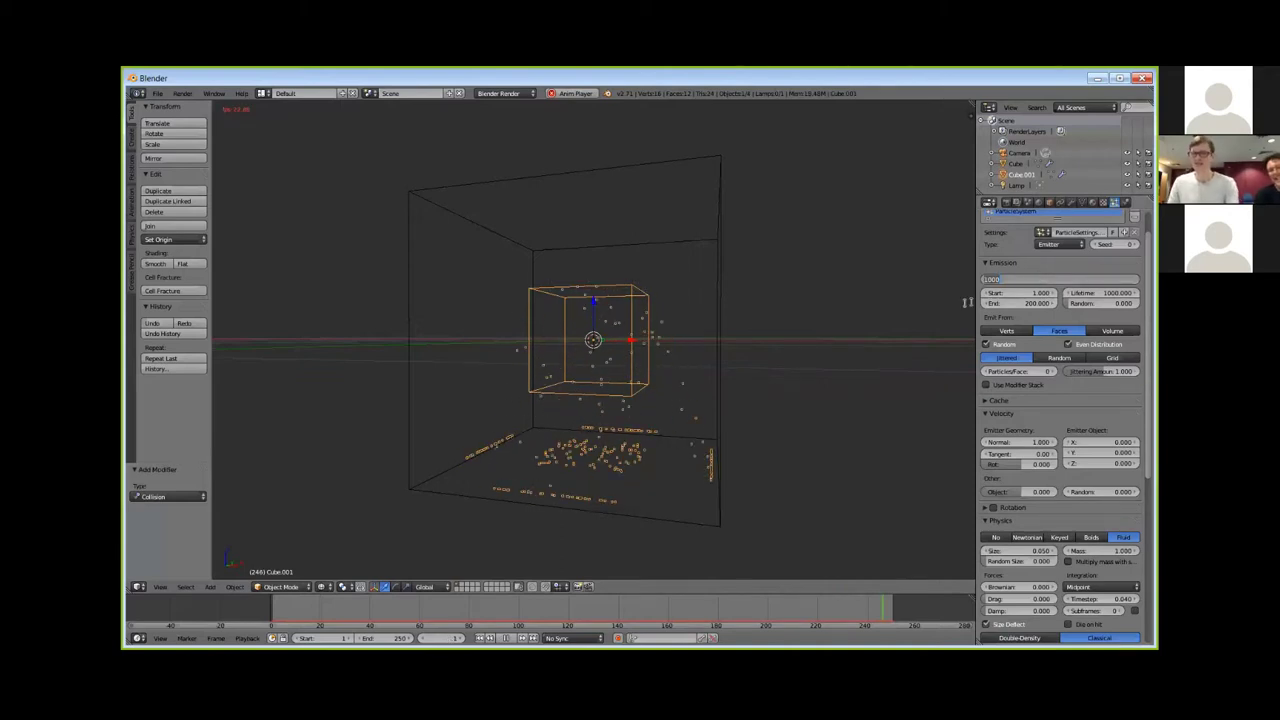
key("Return")
key("Escape")
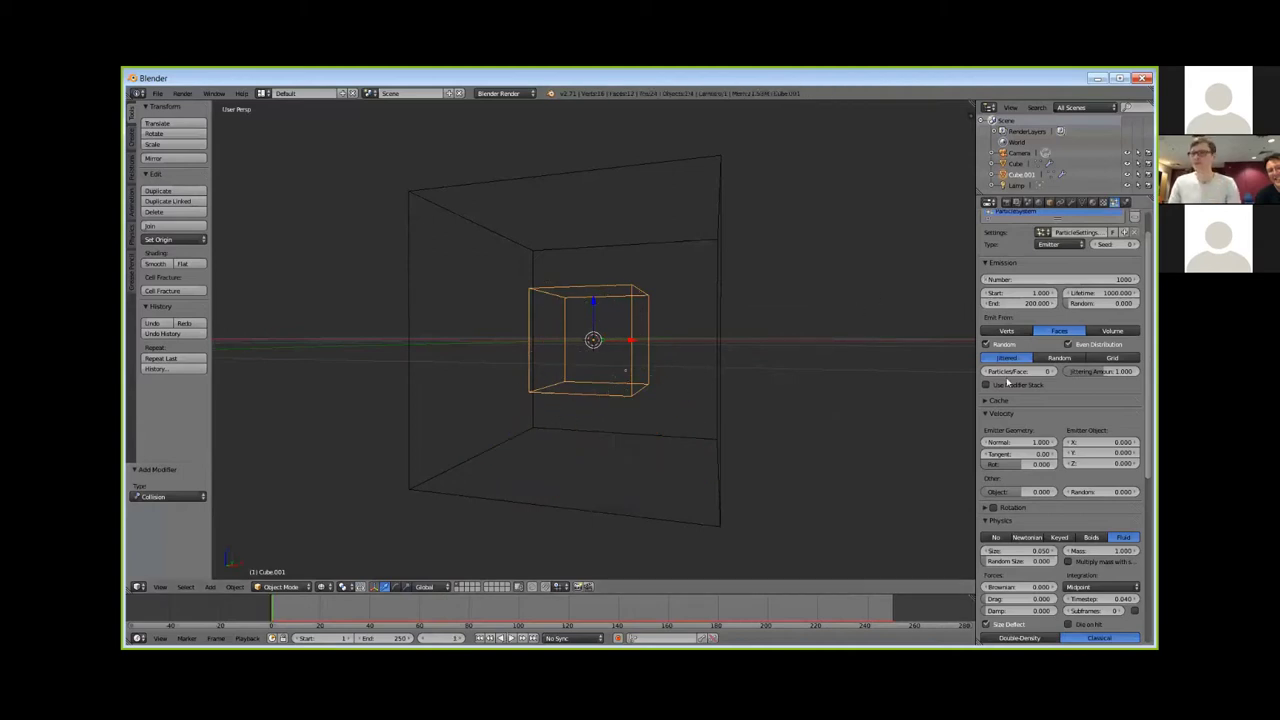
Emit particles from the Volume on a Grid, ending emission at frame 1, viewed from the front
left_click(1103, 359)
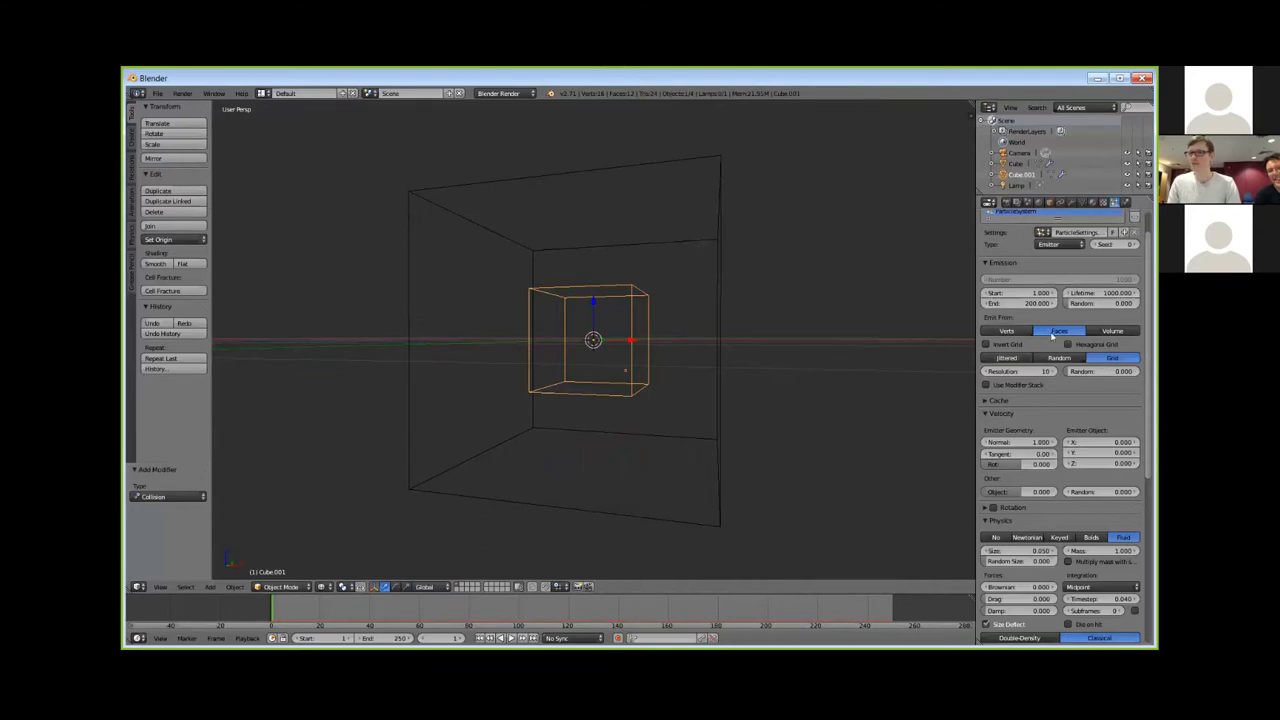
left_click(1112, 331)
left_click(1020, 303)
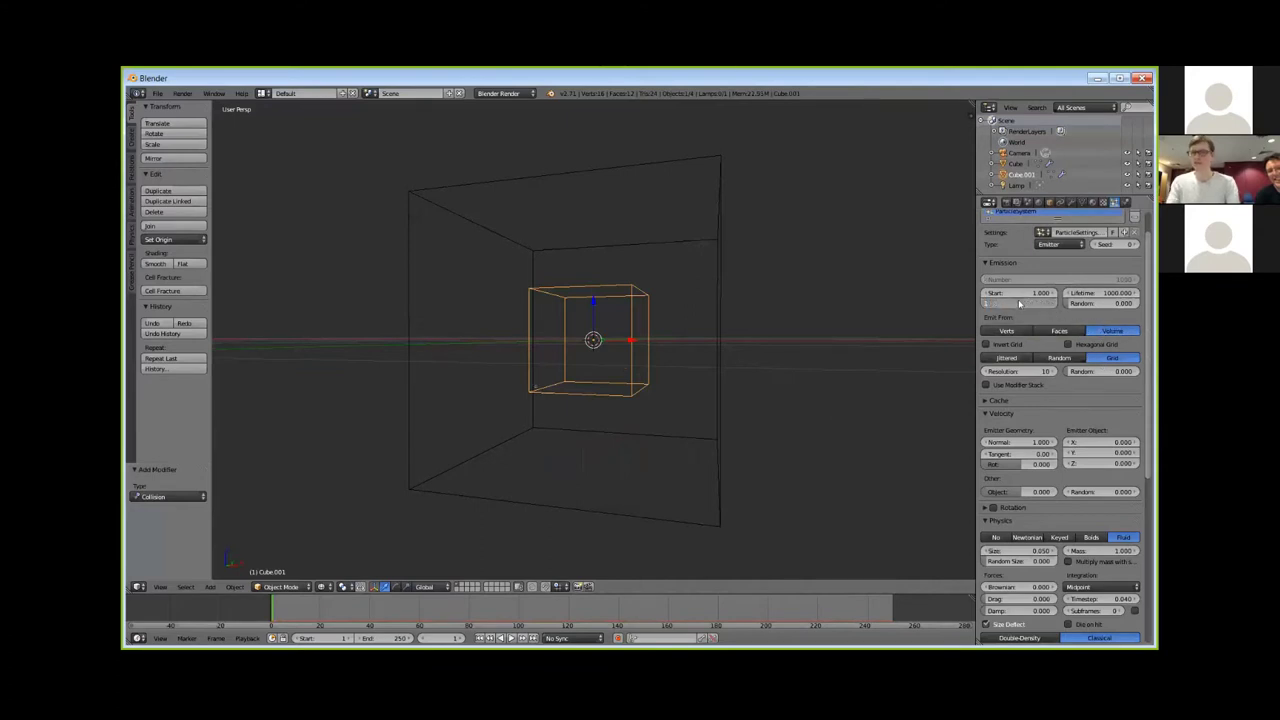
type("1")
key("Return")
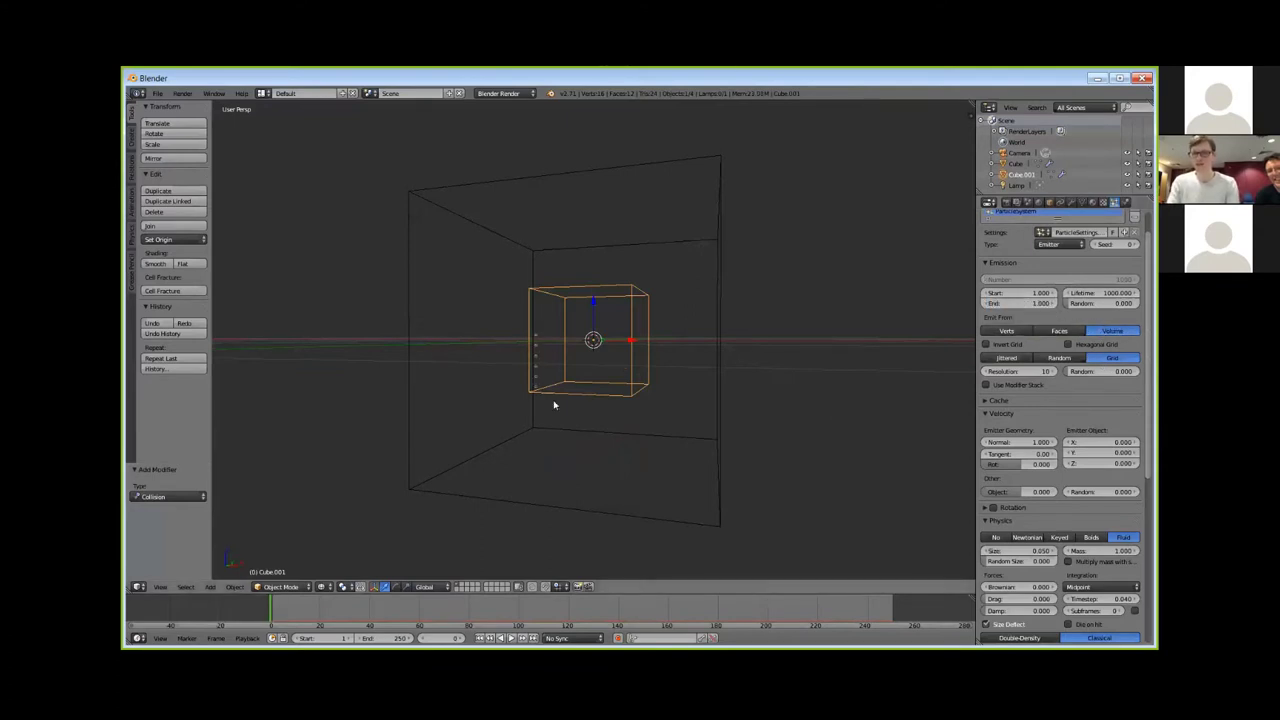
key("Right")
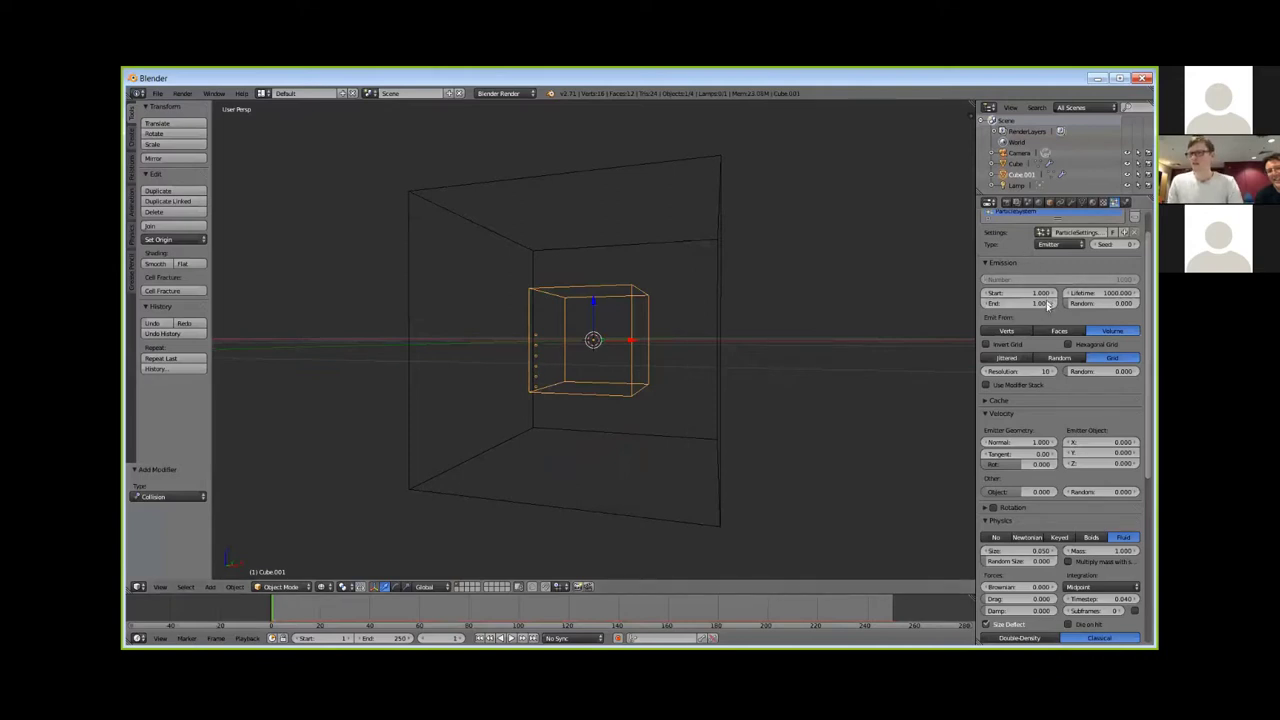
left_click(1049, 373)
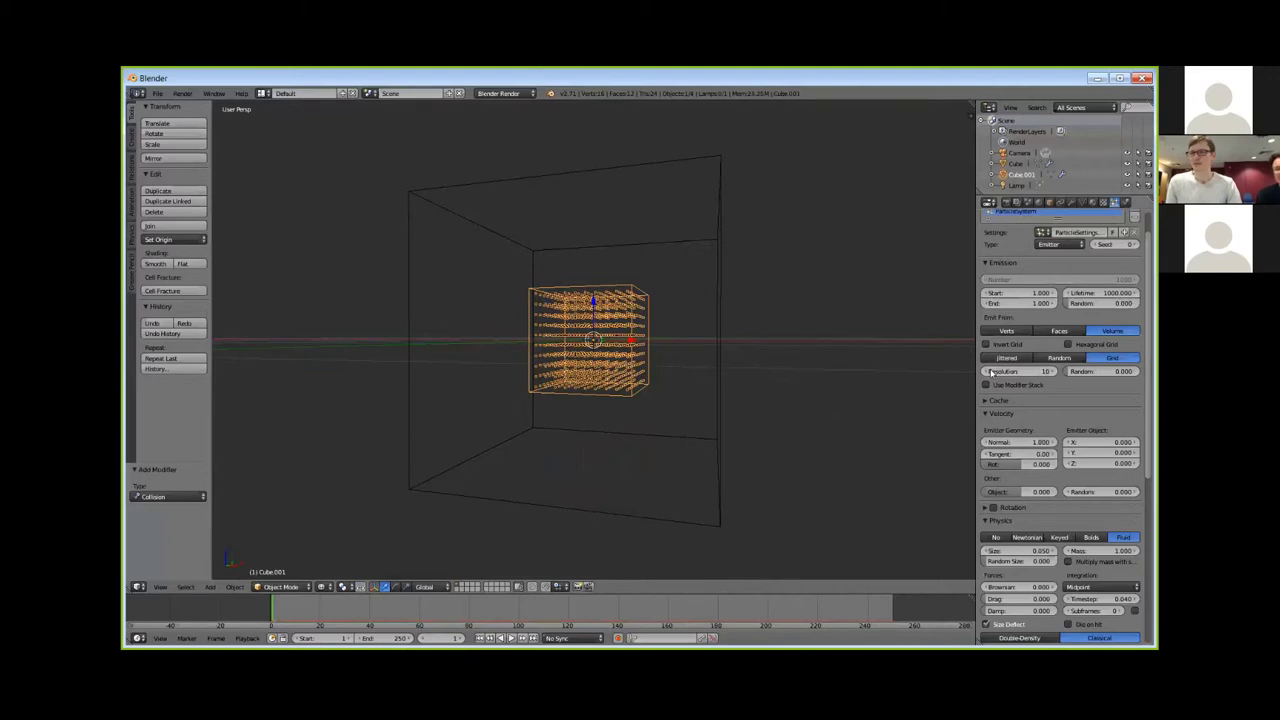
middle_click_drag(506, 346, 593, 343)
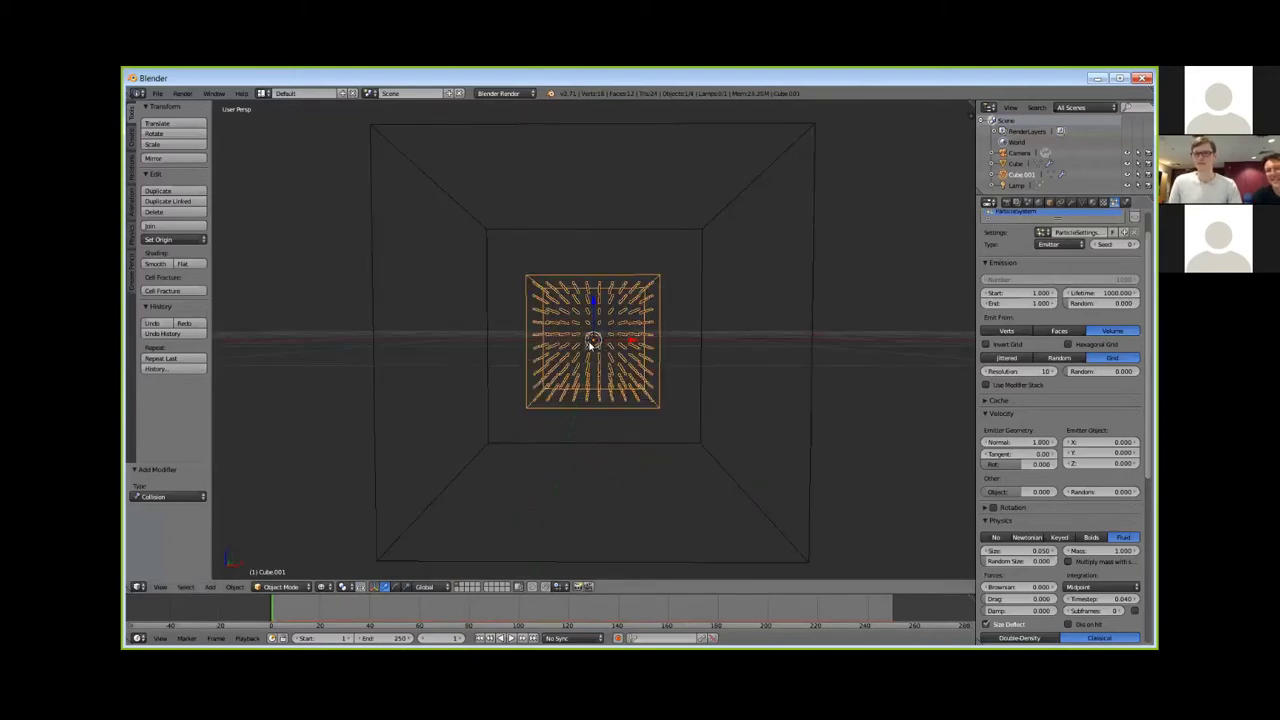
Show layer 1 in front orthographic view and zoom in on the cubes
key("1")
key("KP_1")
key("KP_5")
scroll(595, 345, "up", 3)
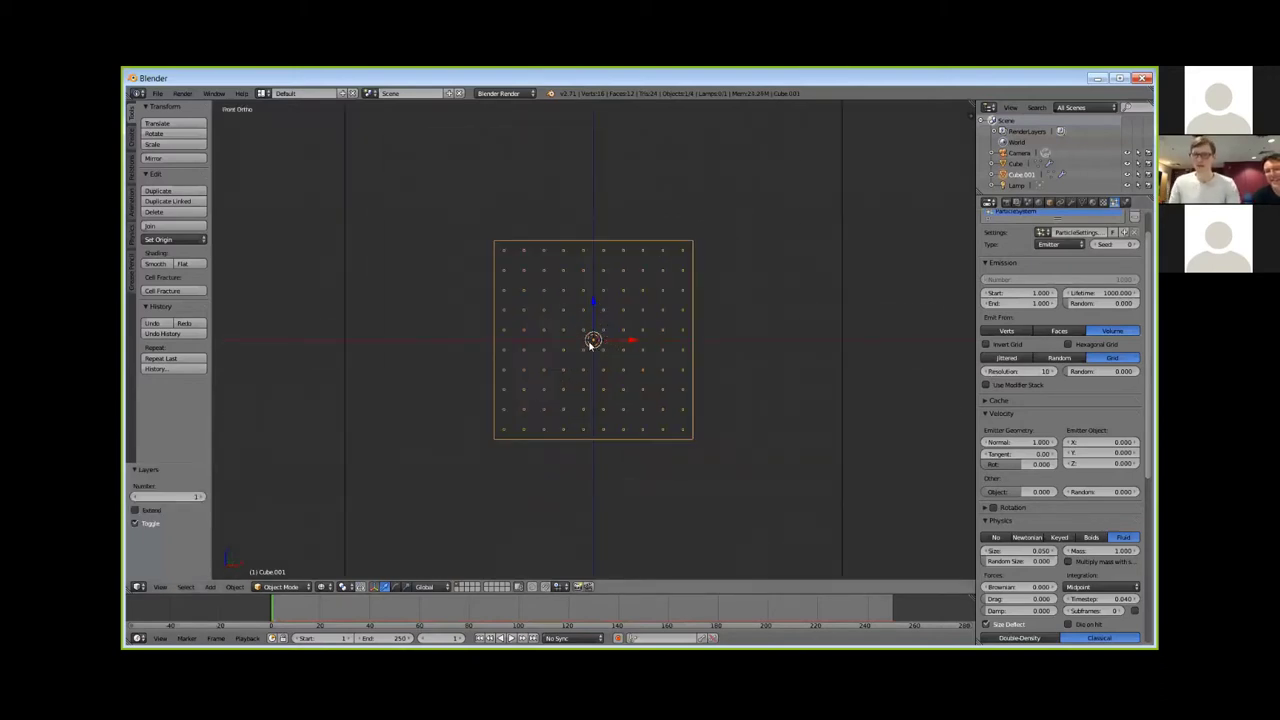
scroll(595, 345, "up", 2)
scroll(600, 352, "up", 2)
scroll(606, 368, "up", 1)
scroll(611, 380, "down", 1)
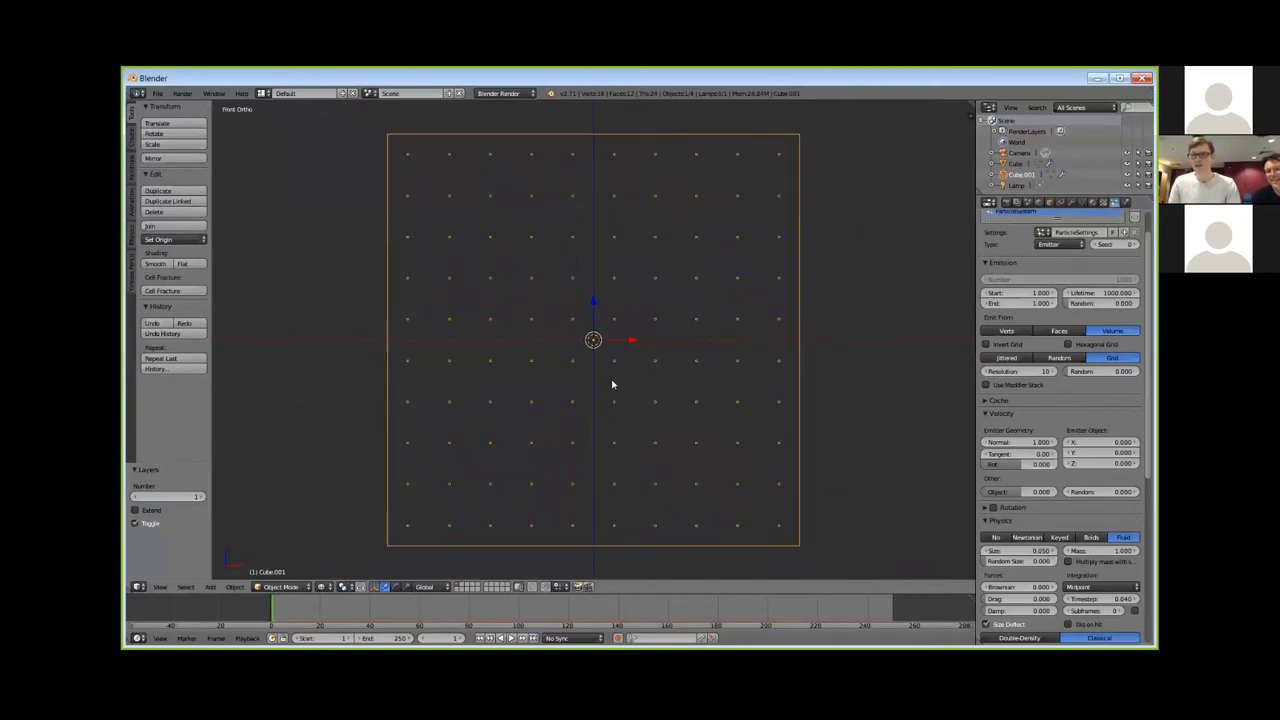
scroll(615, 381, "down", 2)
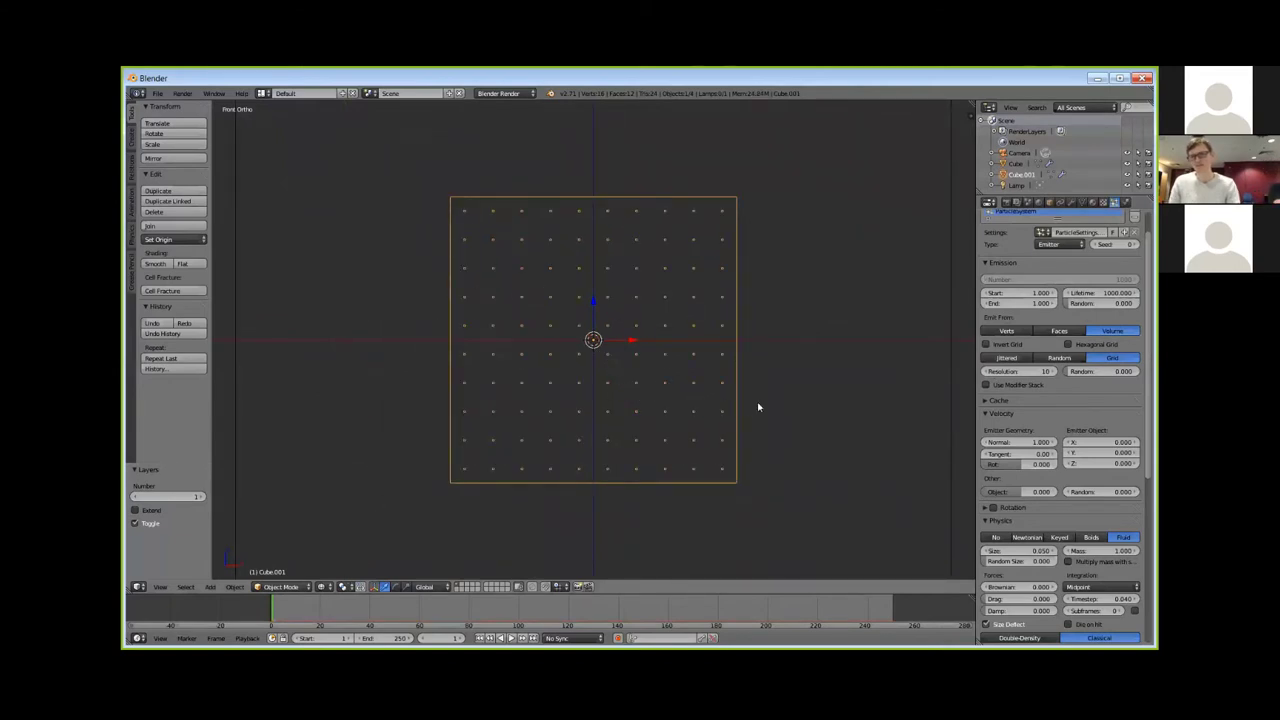
Clear the emitter cube's scale and shrink Cube.001 to half size (0.5)
key("s")
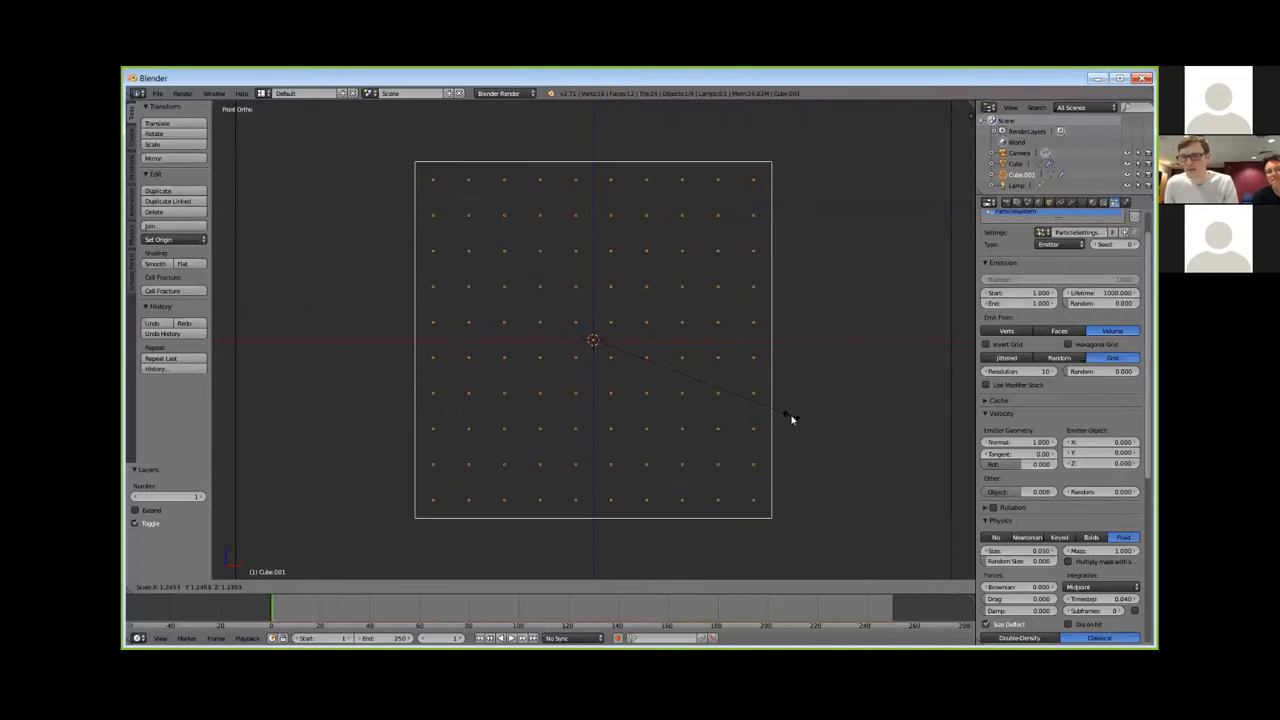
key("ctrl")
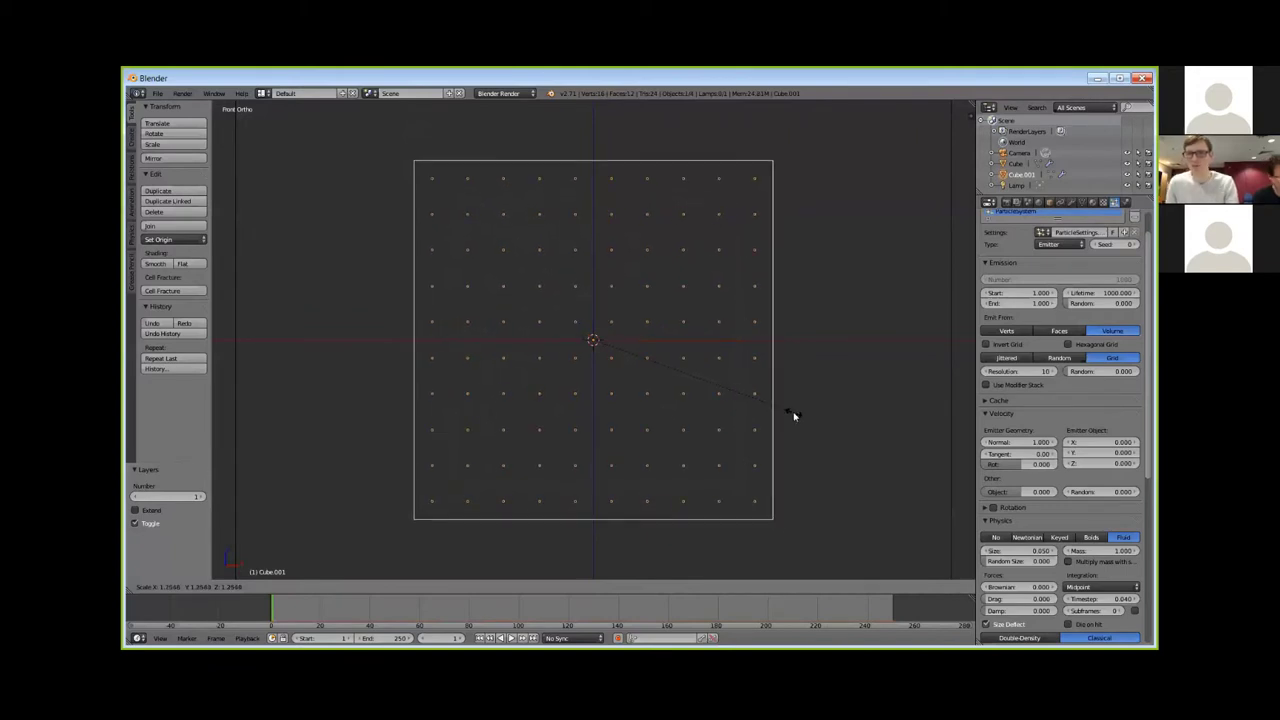
key("Escape")
key("alt+s")
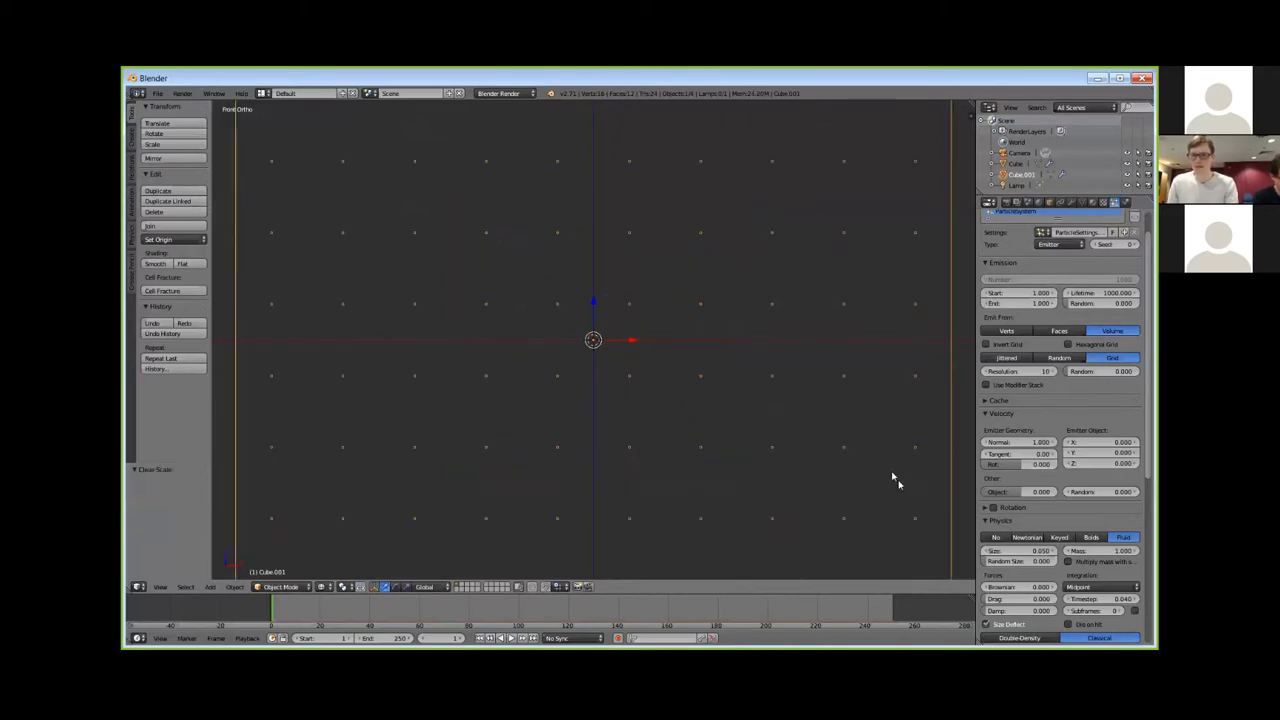
key("s")
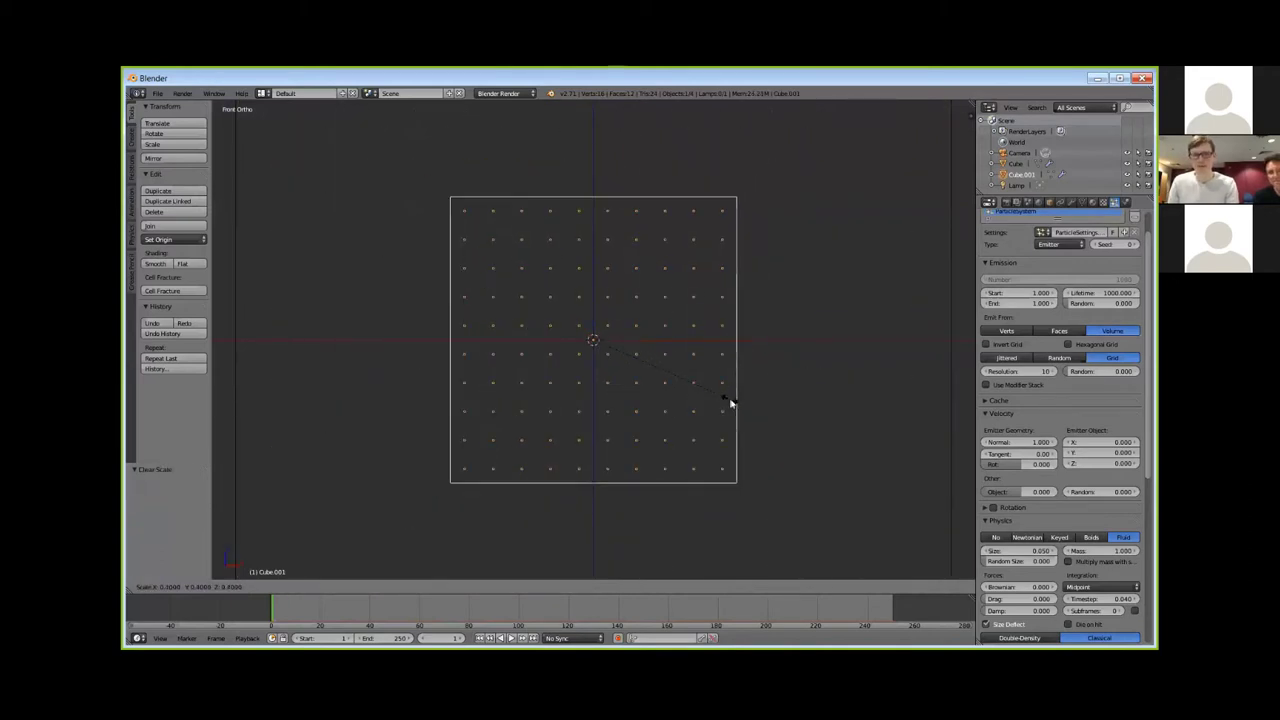
left_click(748, 408)
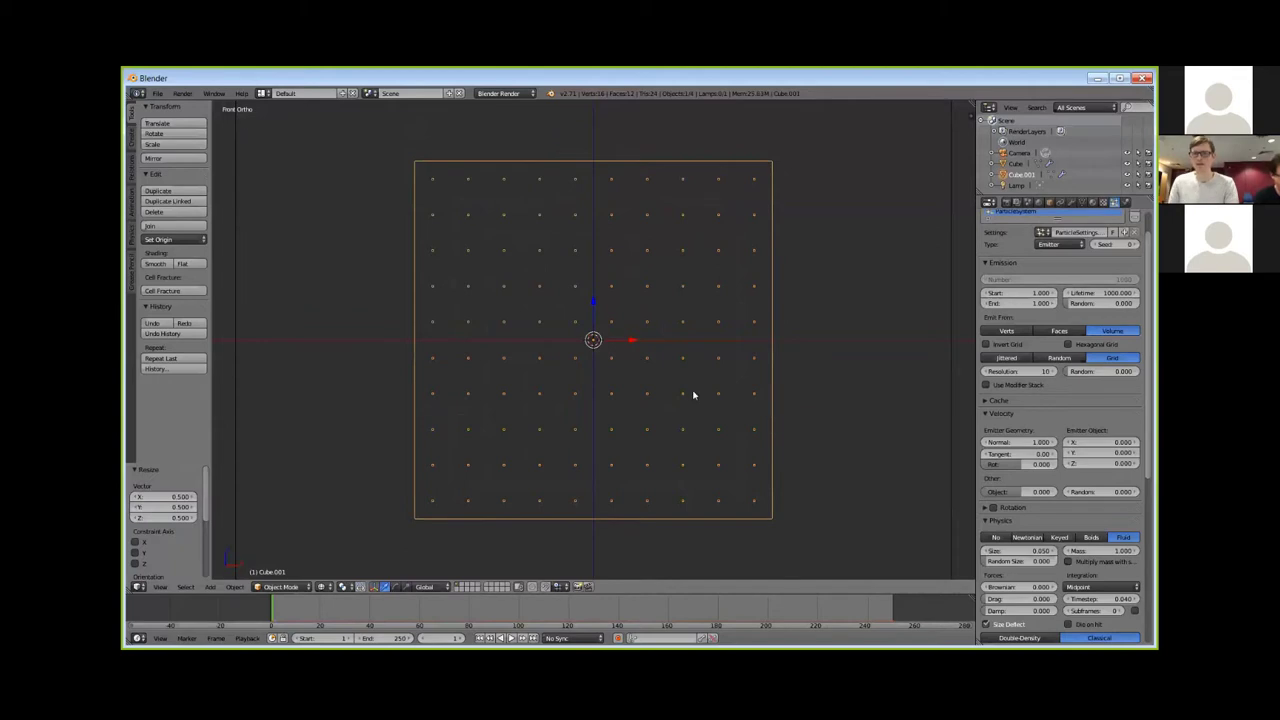
Orbit to inspect the shrunken cube, then return to front orthographic view
scroll(689, 396, "down", 1)
key("KP_5")
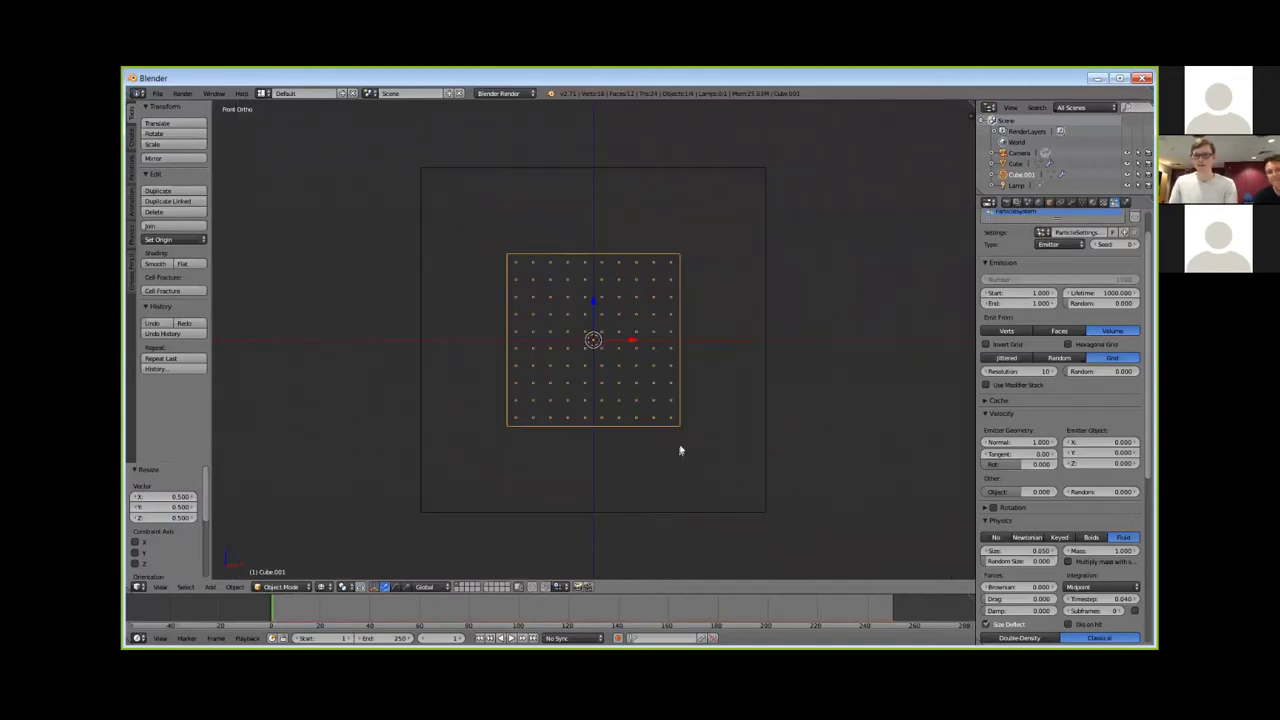
mouse_move(680, 449)
middle_mouse_down()
mouse_move(671, 409)
mouse_move(666, 453)
mouse_move(674, 423)
middle_mouse_up()
key("KP_1")
key("KP_5")
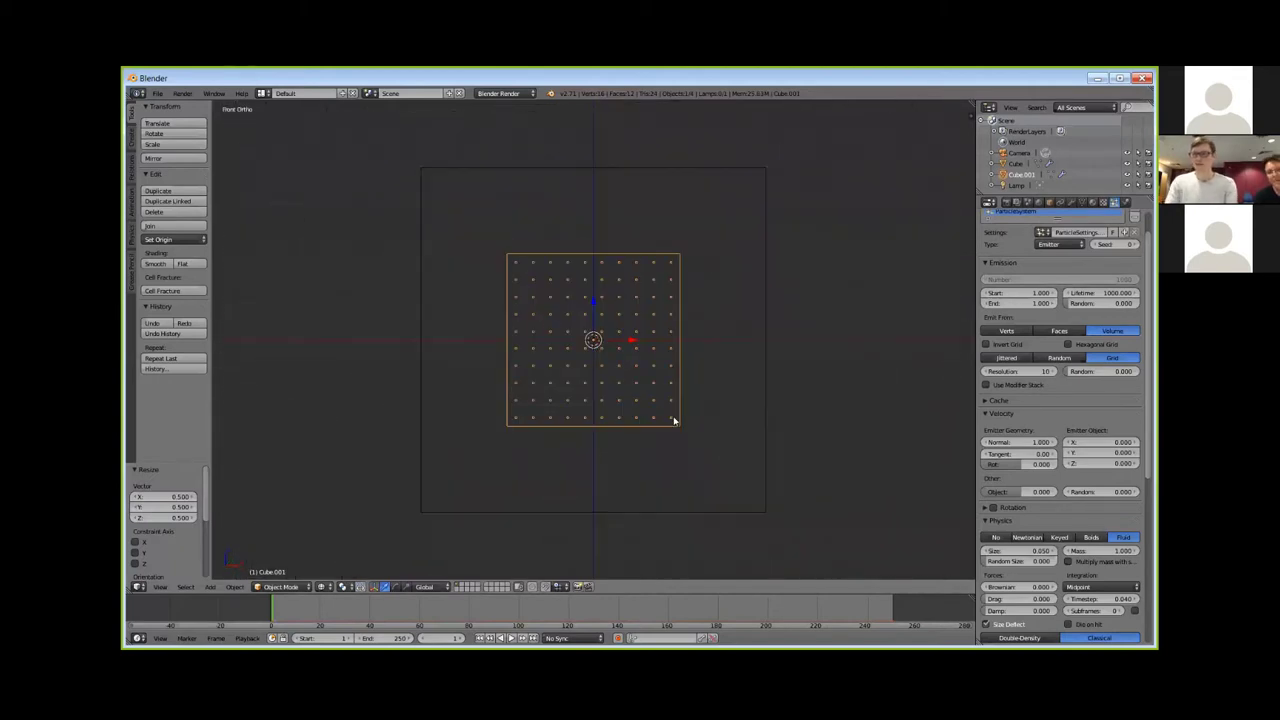
scroll(1095, 467, "down", 5)
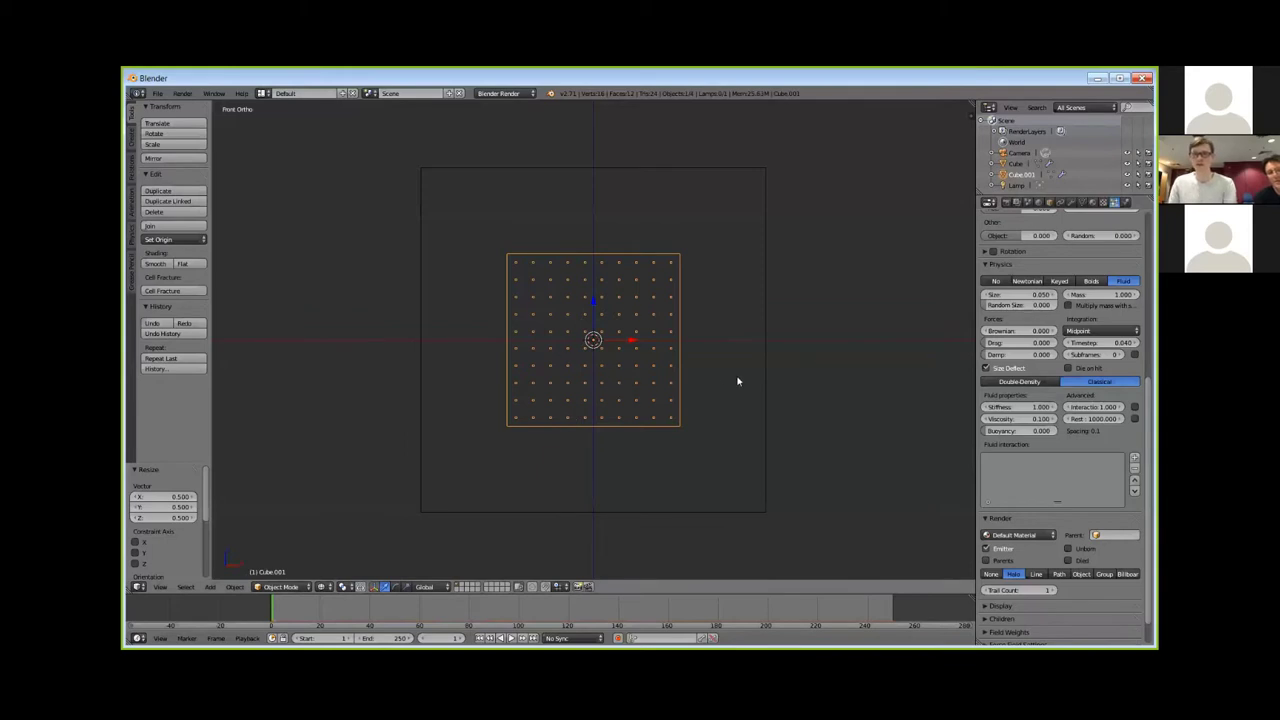
Set fluid Stiffness to 100, playing the simulation before and after to compare
key("alt+a")
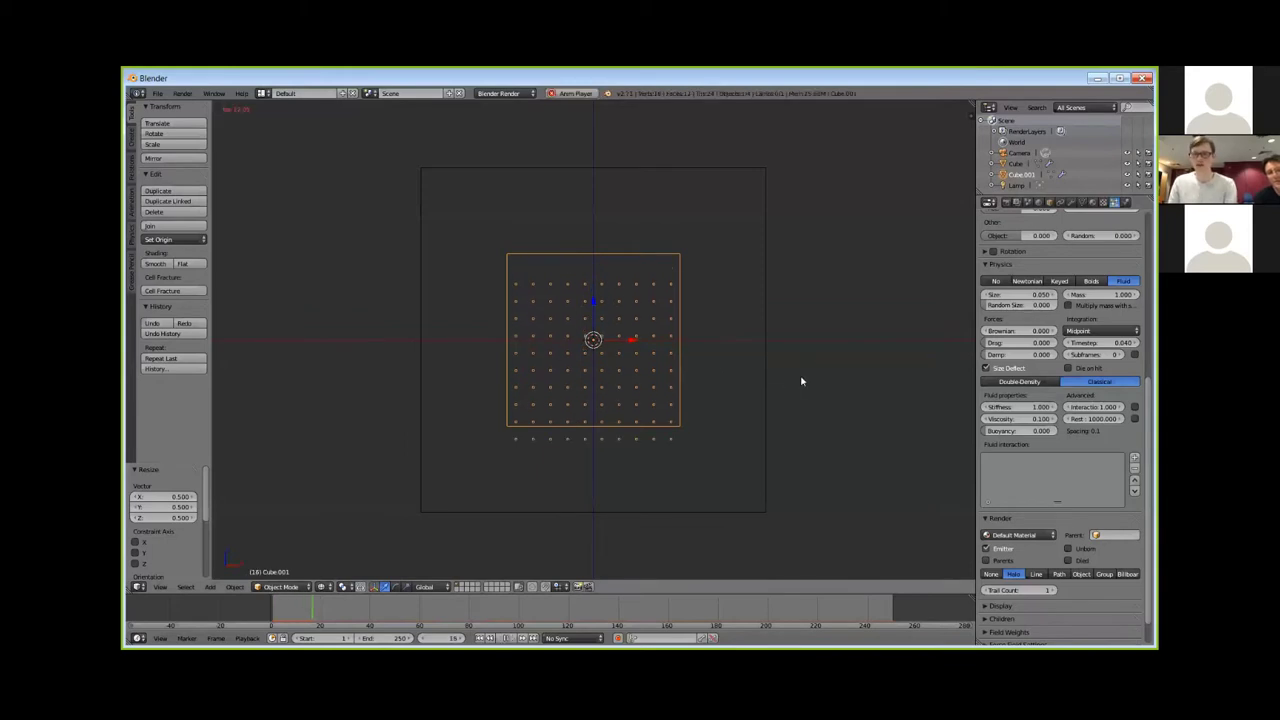
key("Escape")
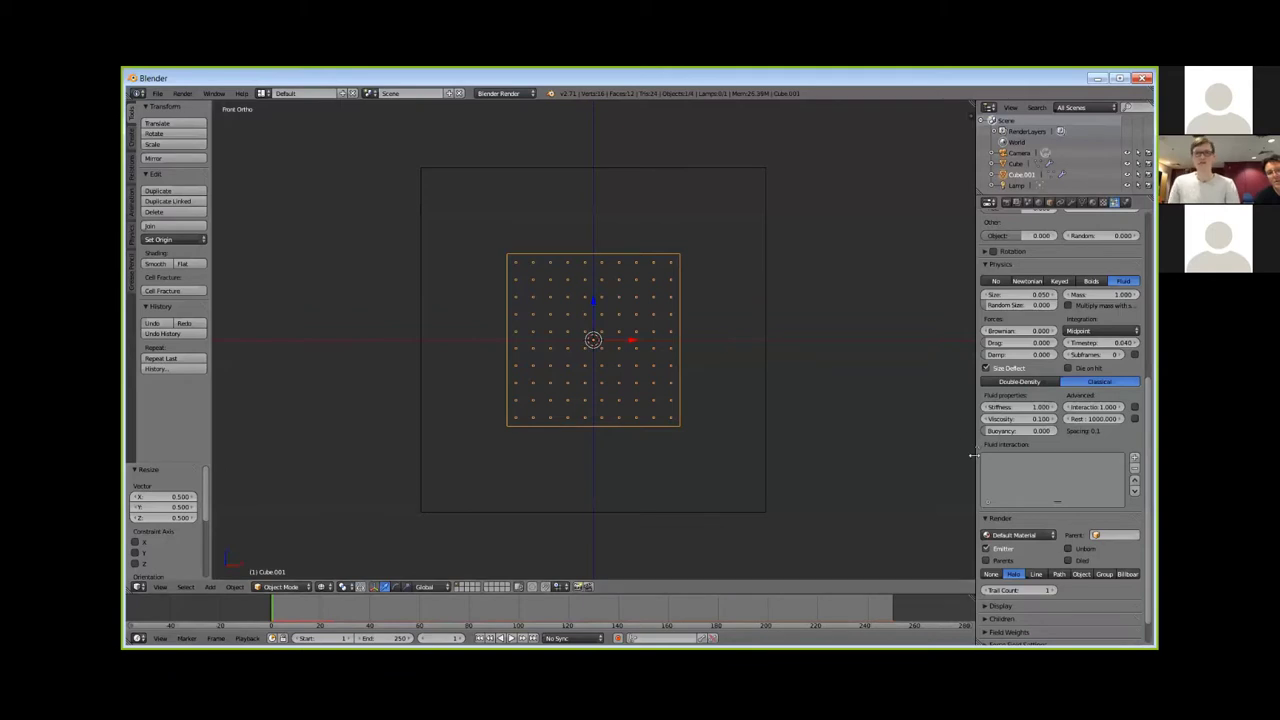
left_click(1016, 409)
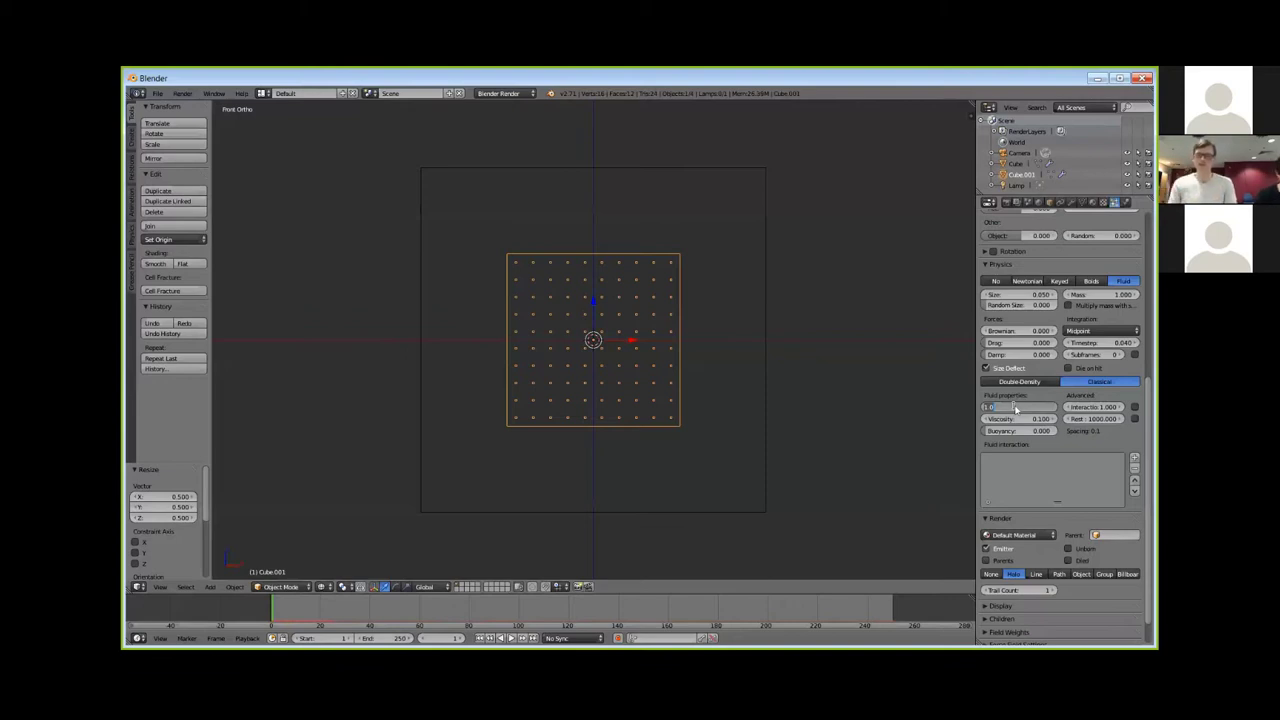
type("0")
key("Return")
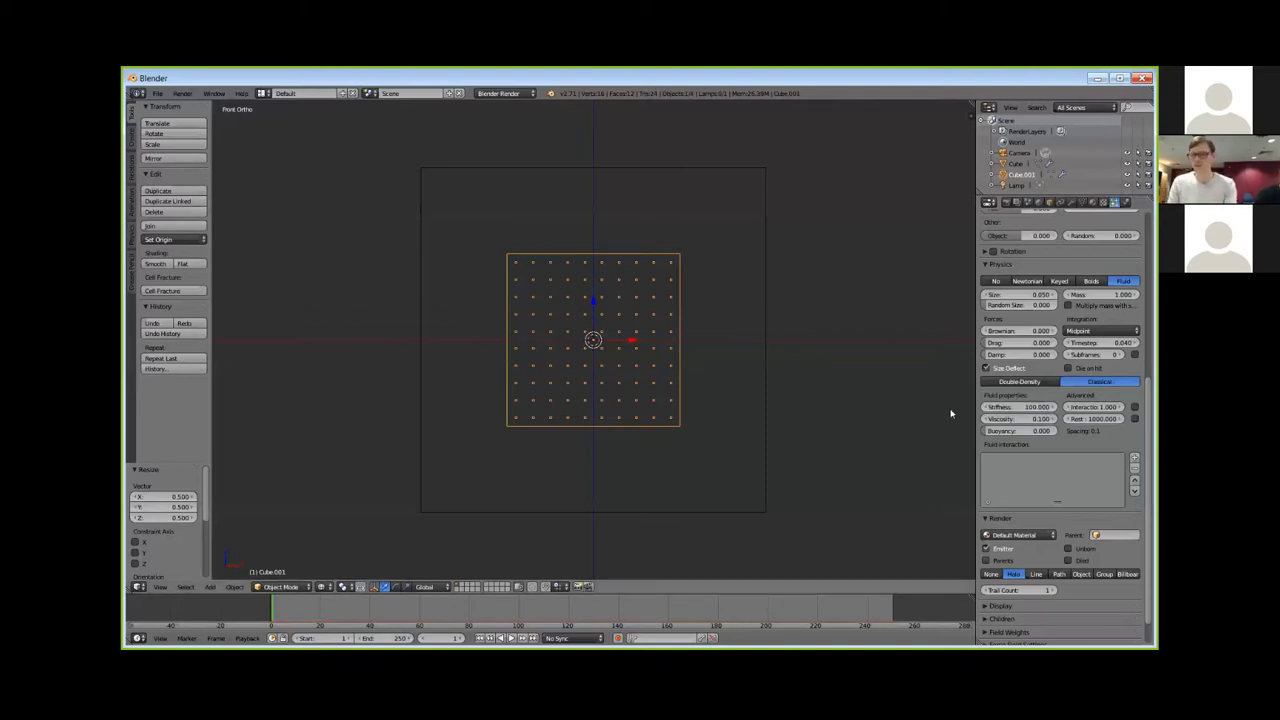
key("alt+a")
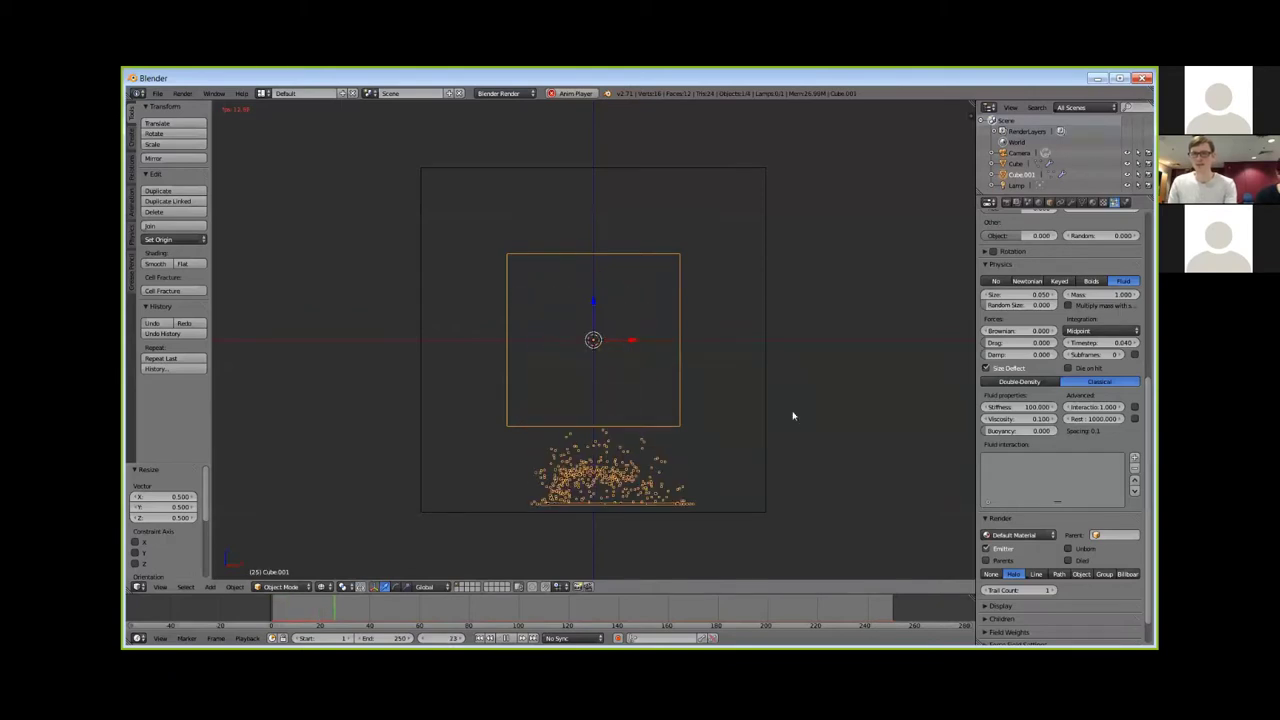
key("Escape")
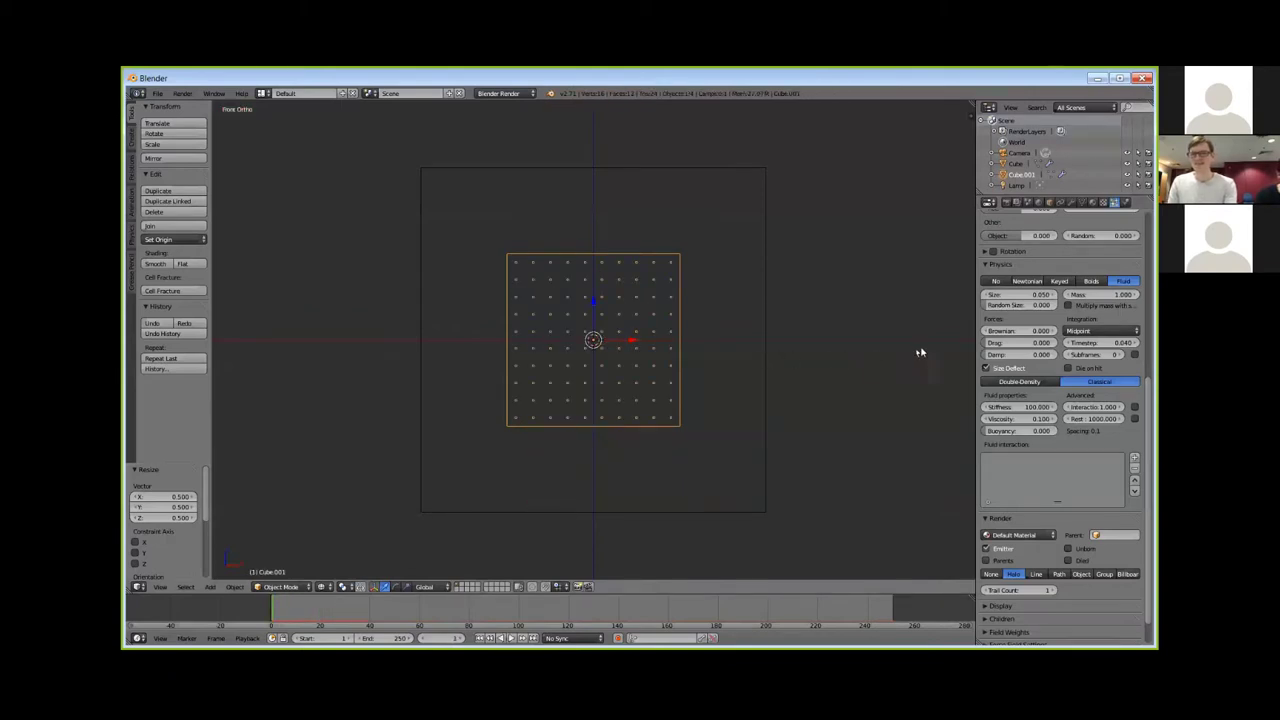
Set Stiffness to 300, raise Subframes to 2 with adaptive subframes on, and play
left_click(1022, 407)
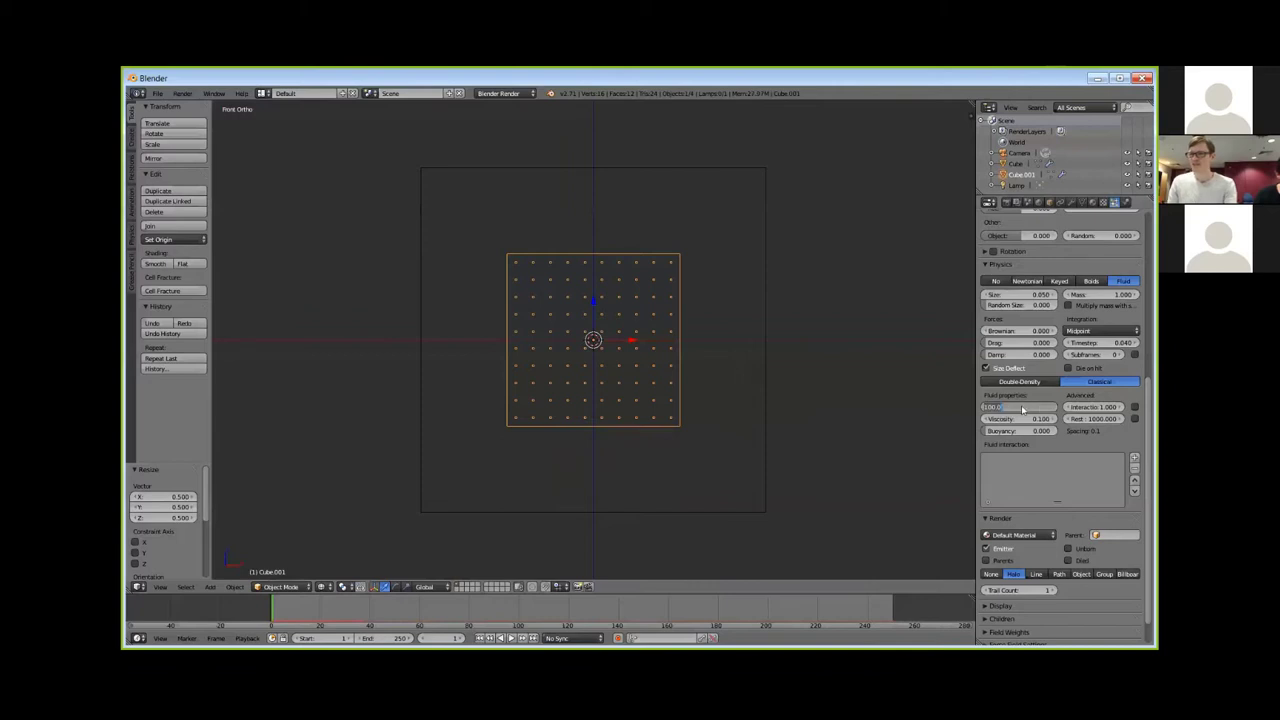
type("300")
key("Return")
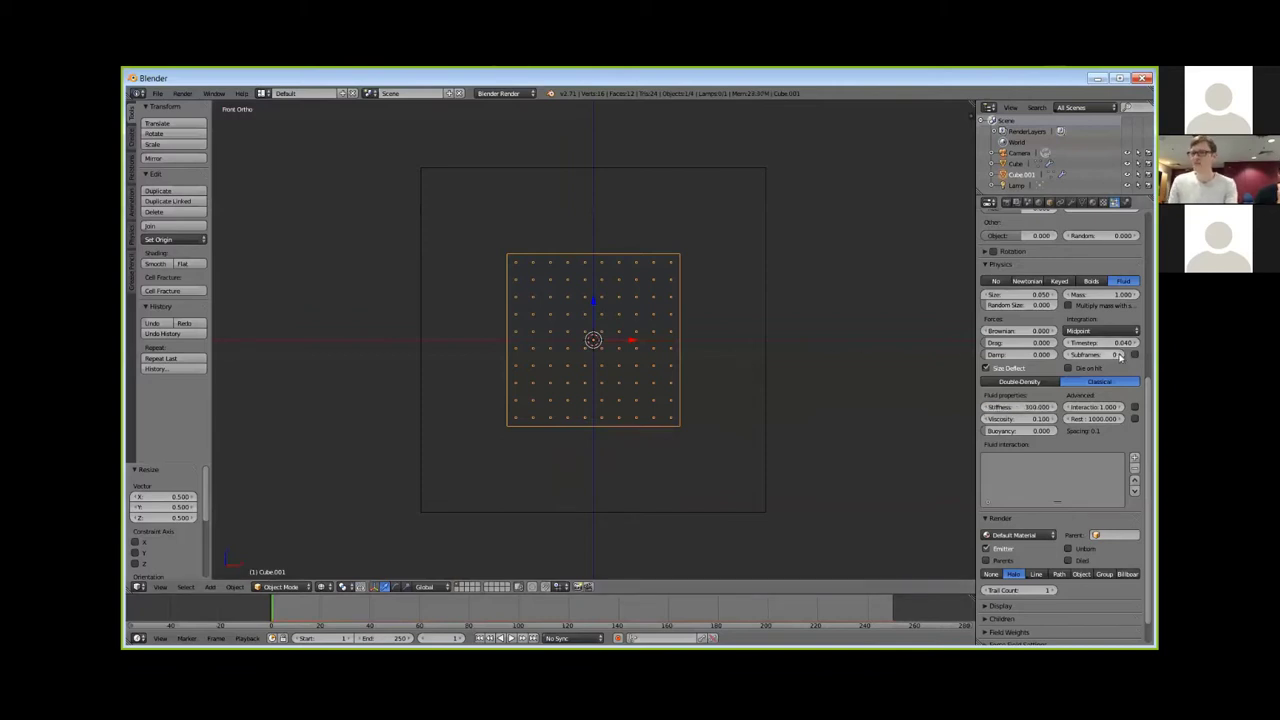
mouse_move(1100, 355)
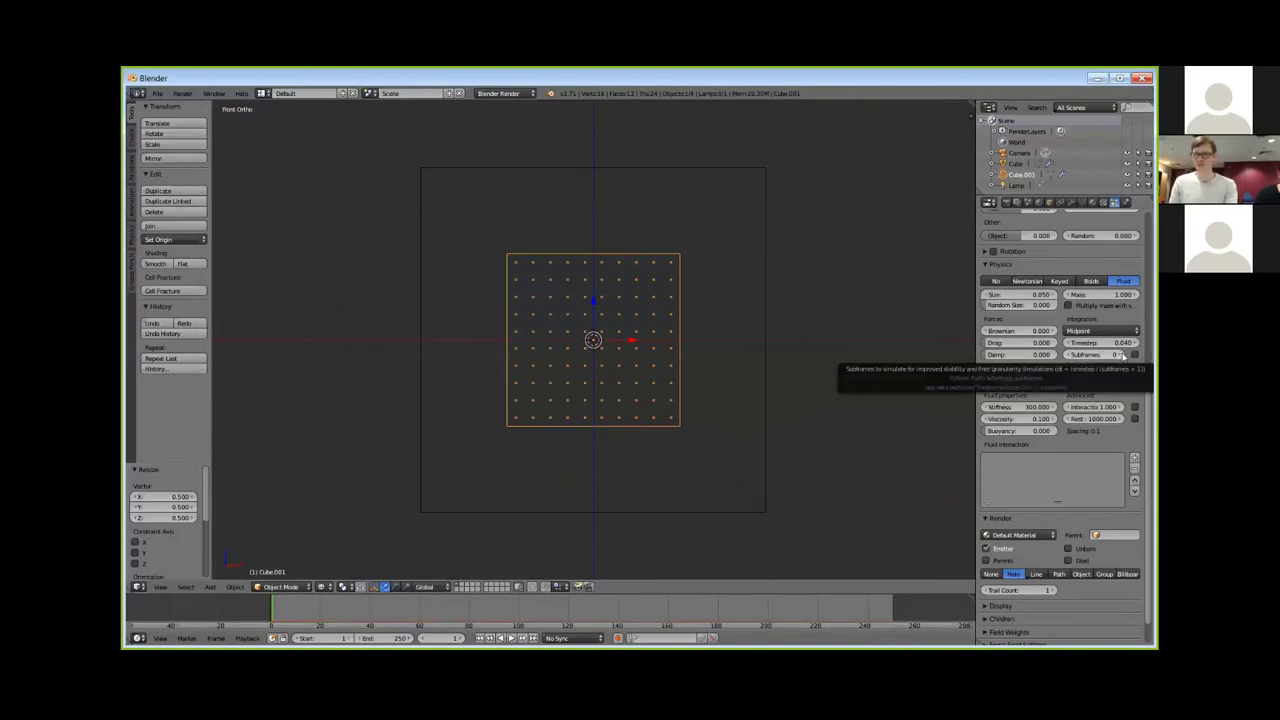
left_click(1125, 355)
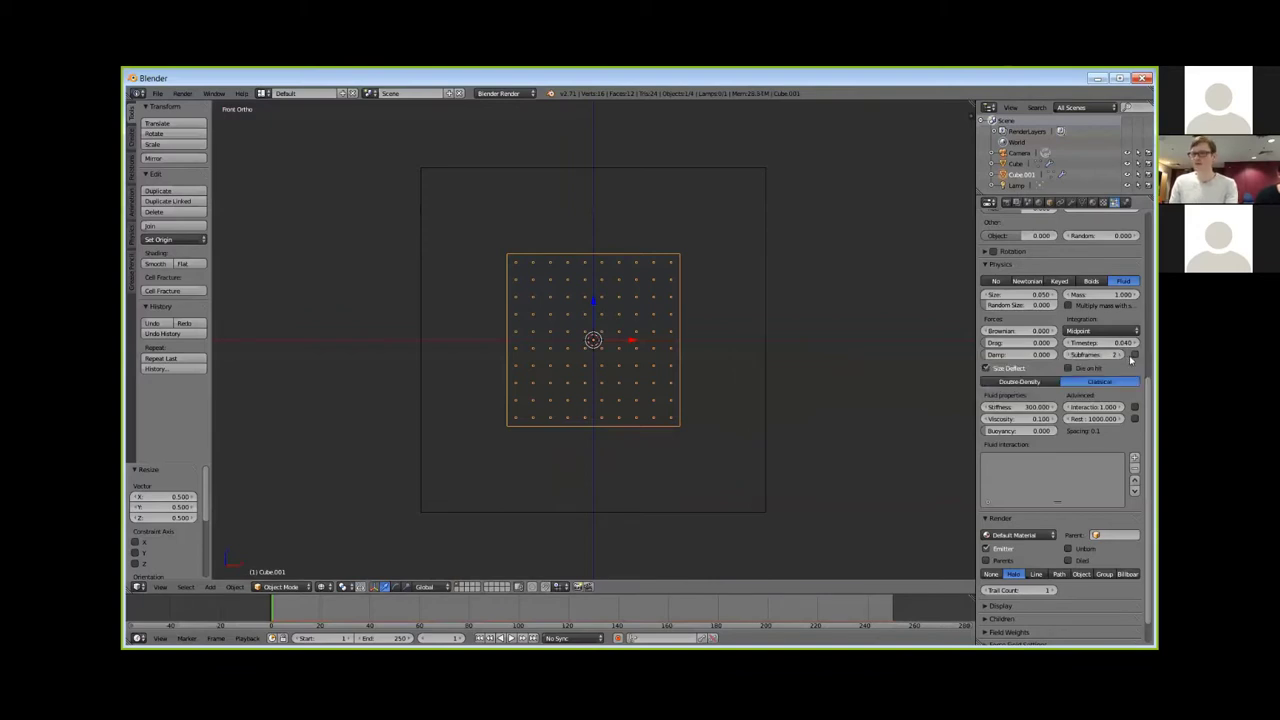
left_click(1134, 355)
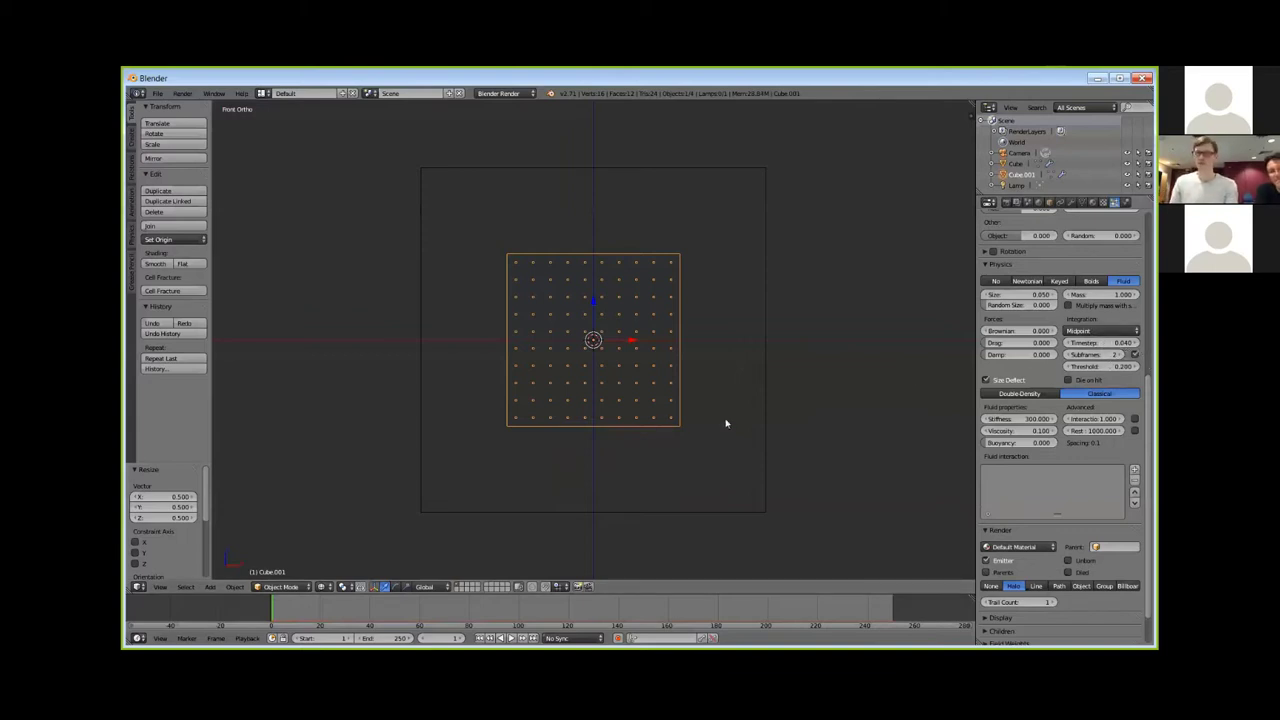
key("alt+a")
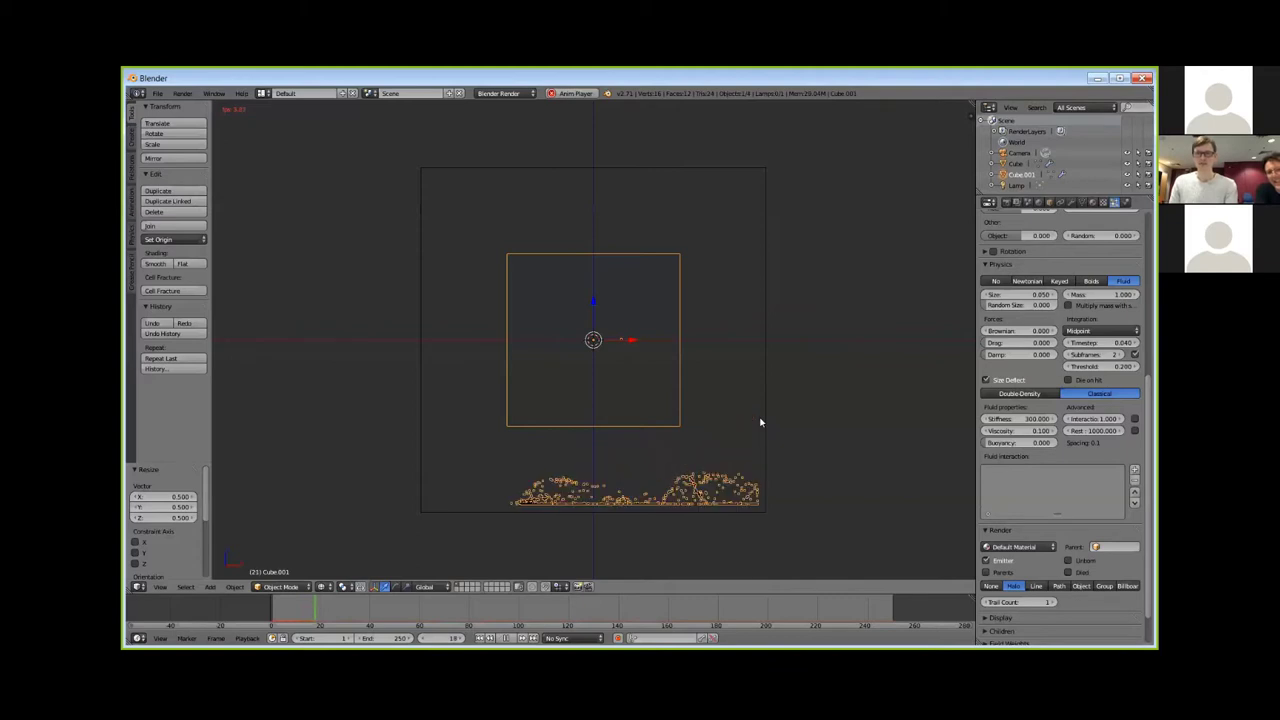
Stop playback at frame 1 and begin editing the fluid Interaction value
key("Escape")
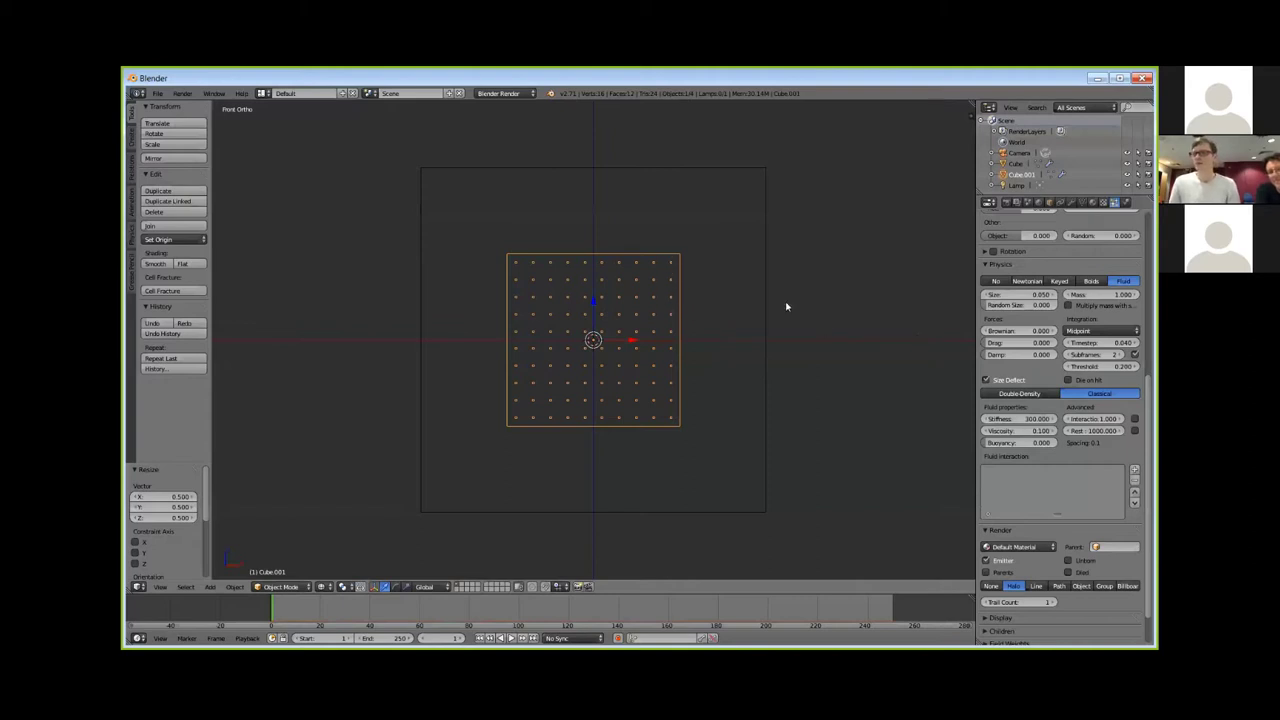
left_click(1095, 419)
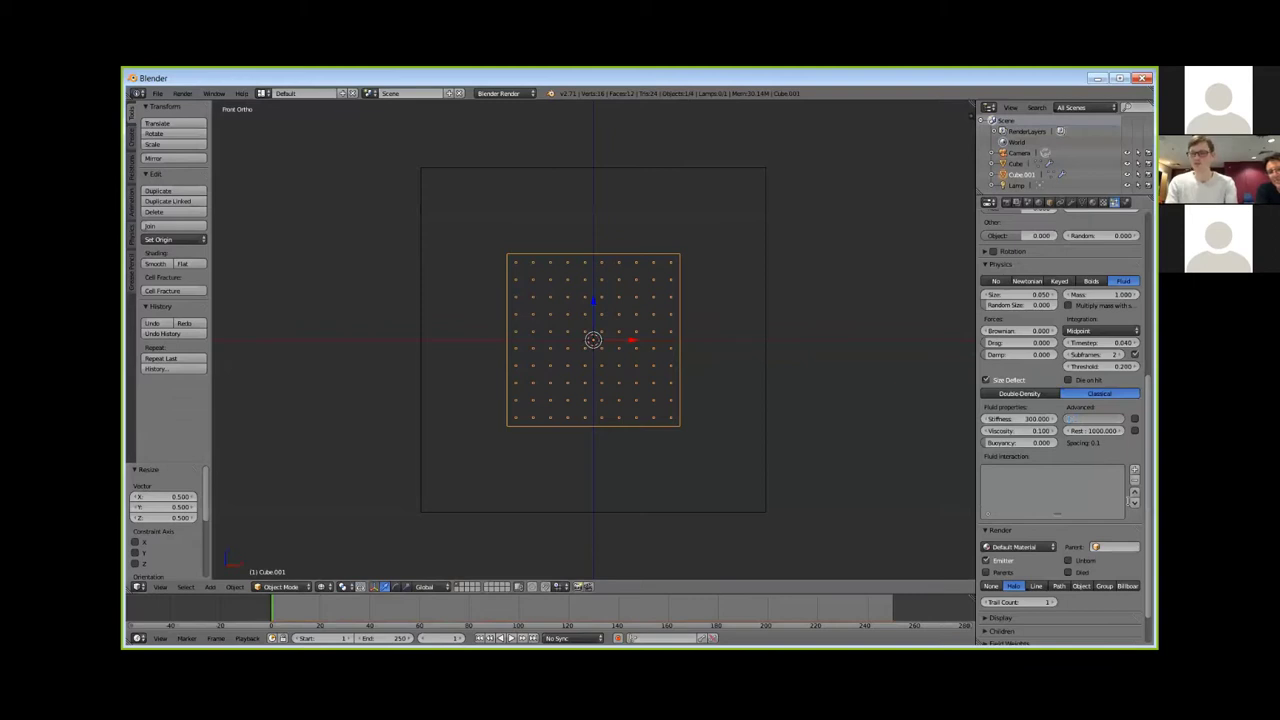
Set Interaction to 0.25, replay, raise Subframes to 3, and view the domain from above
type("0.25")
key("Return")
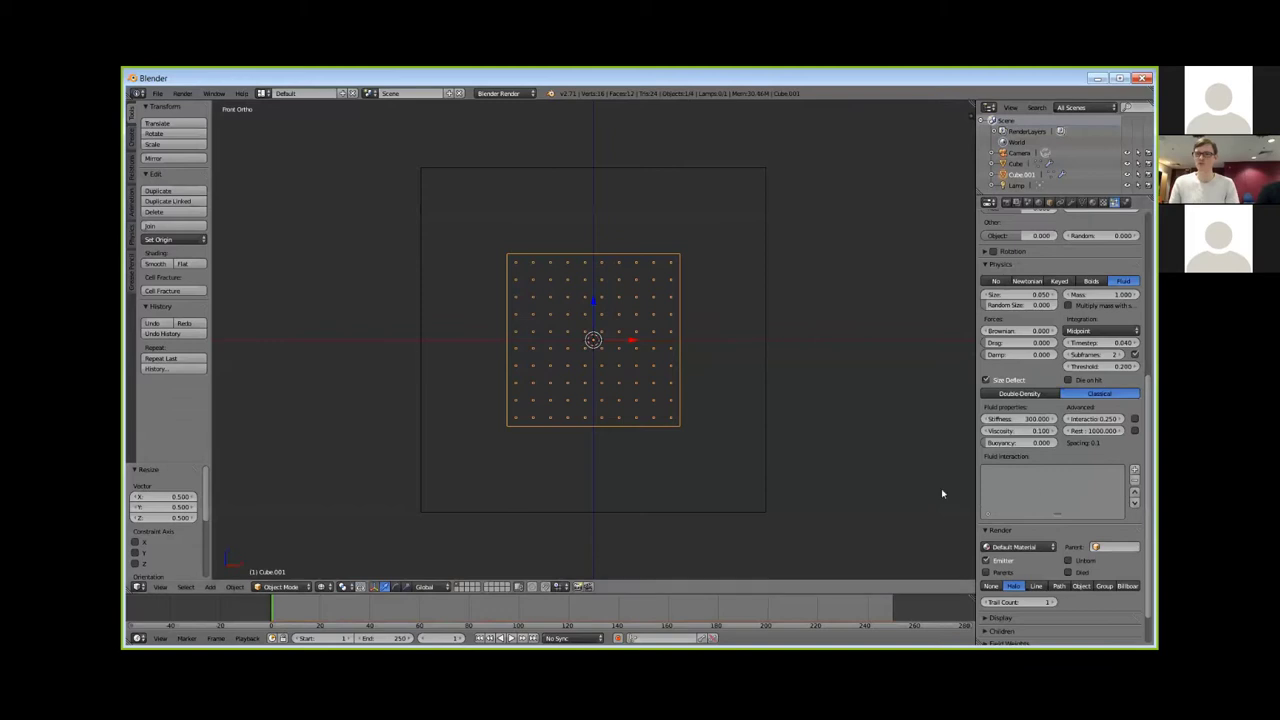
key("alt+a")
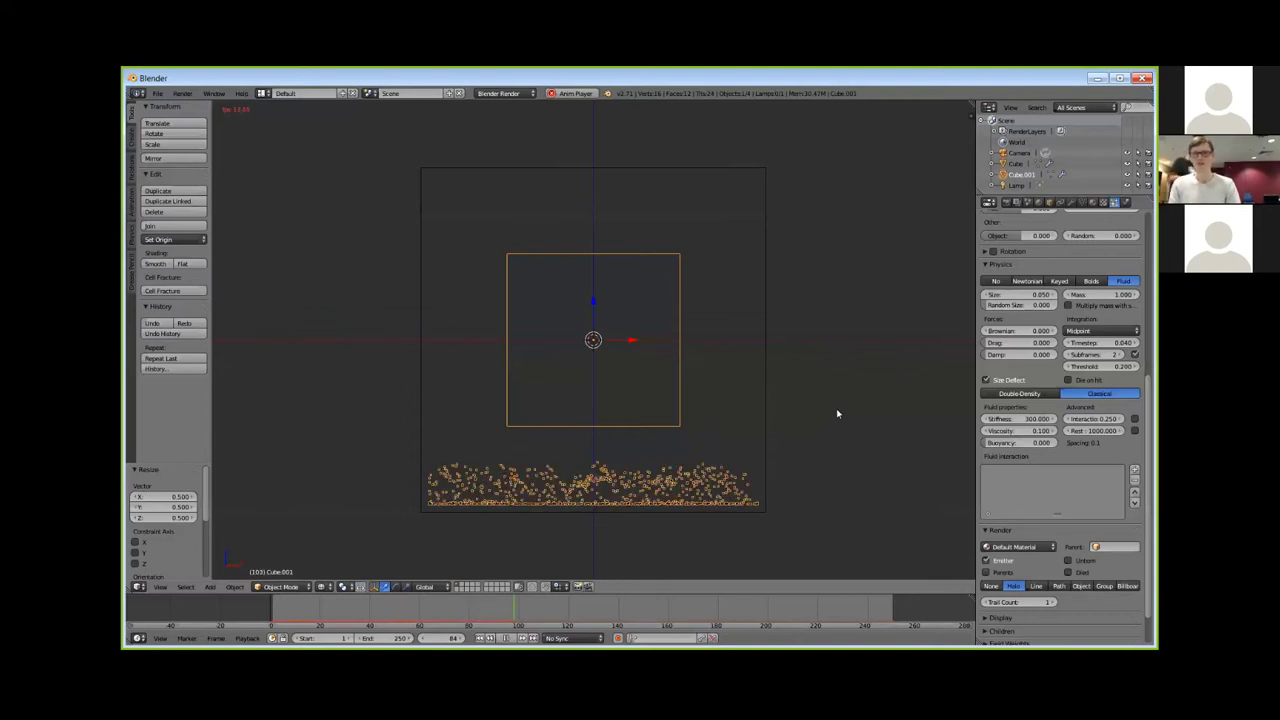
left_click(1119, 355)
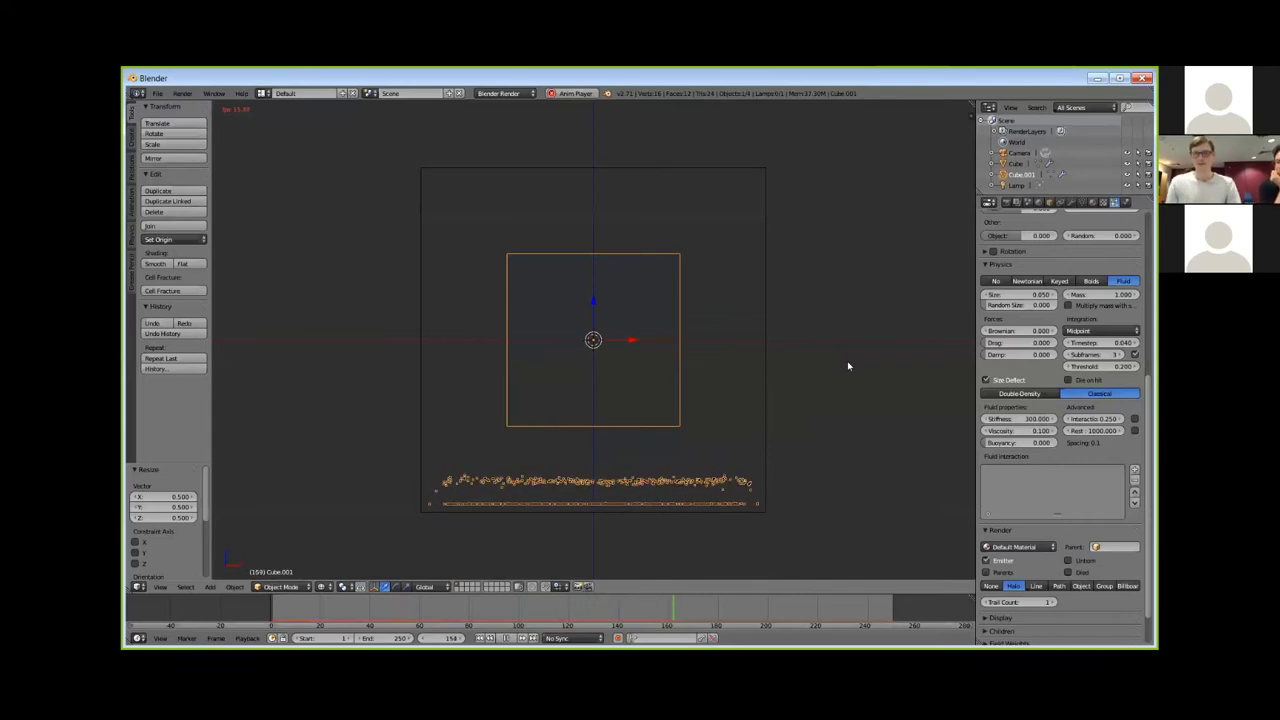
key("KP_5")
mouse_move(791, 380)
middle_mouse_down()
mouse_move(714, 366)
mouse_move(706, 352)
middle_mouse_up()
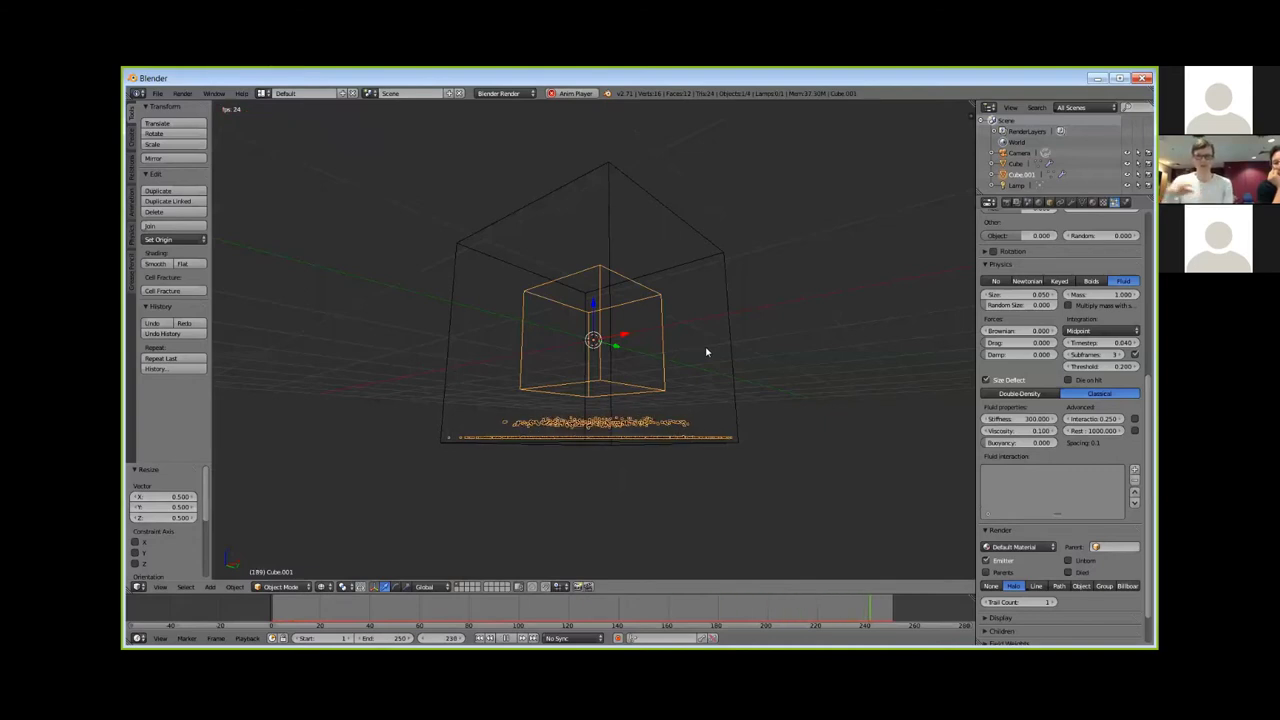
key("shift+Left")
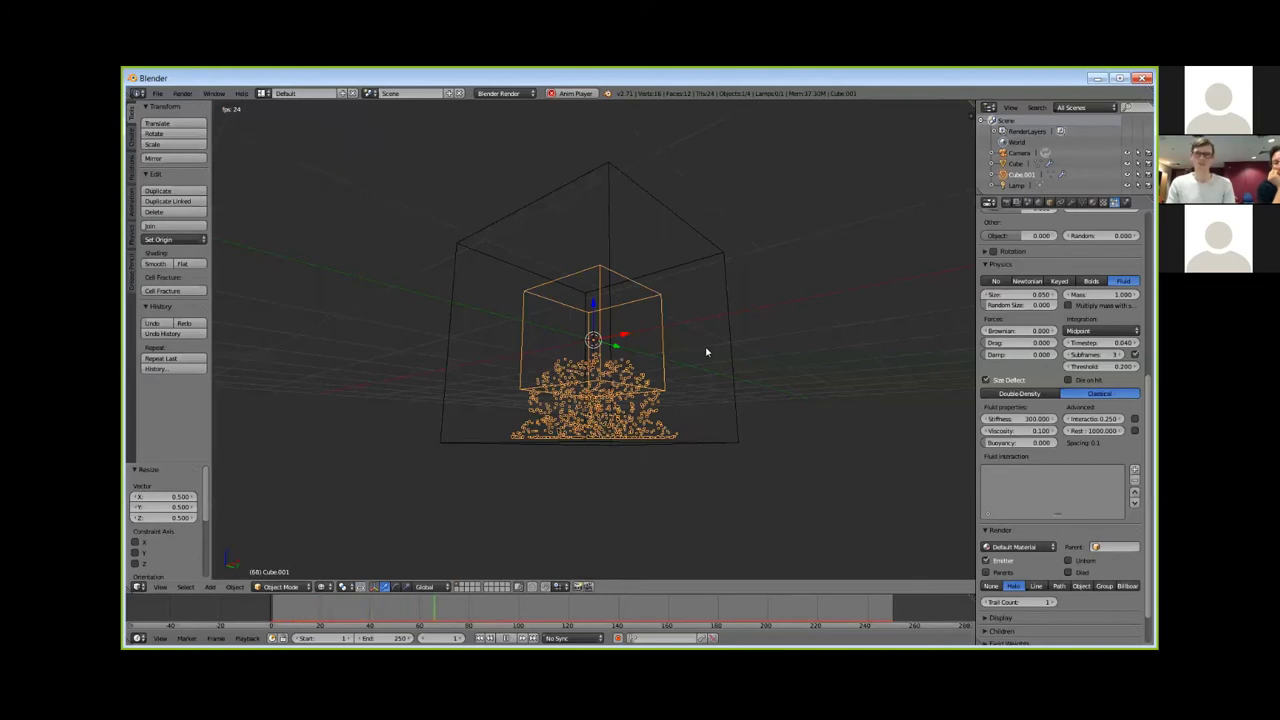
mouse_move(692, 346)
middle_mouse_down()
mouse_move(686, 366)
mouse_move(635, 352)
mouse_move(640, 384)
middle_mouse_up()
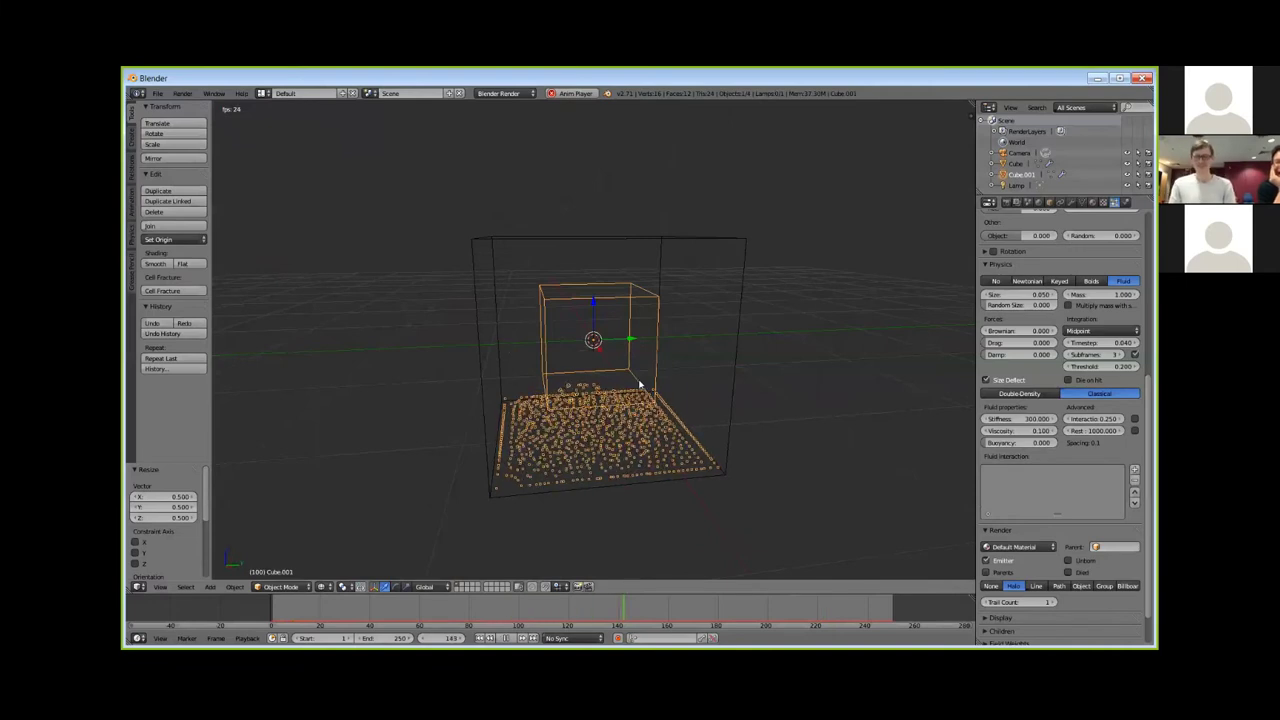
mouse_move(640, 383)
middle_mouse_down()
mouse_move(633, 357)
mouse_move(645, 357)
middle_mouse_up()
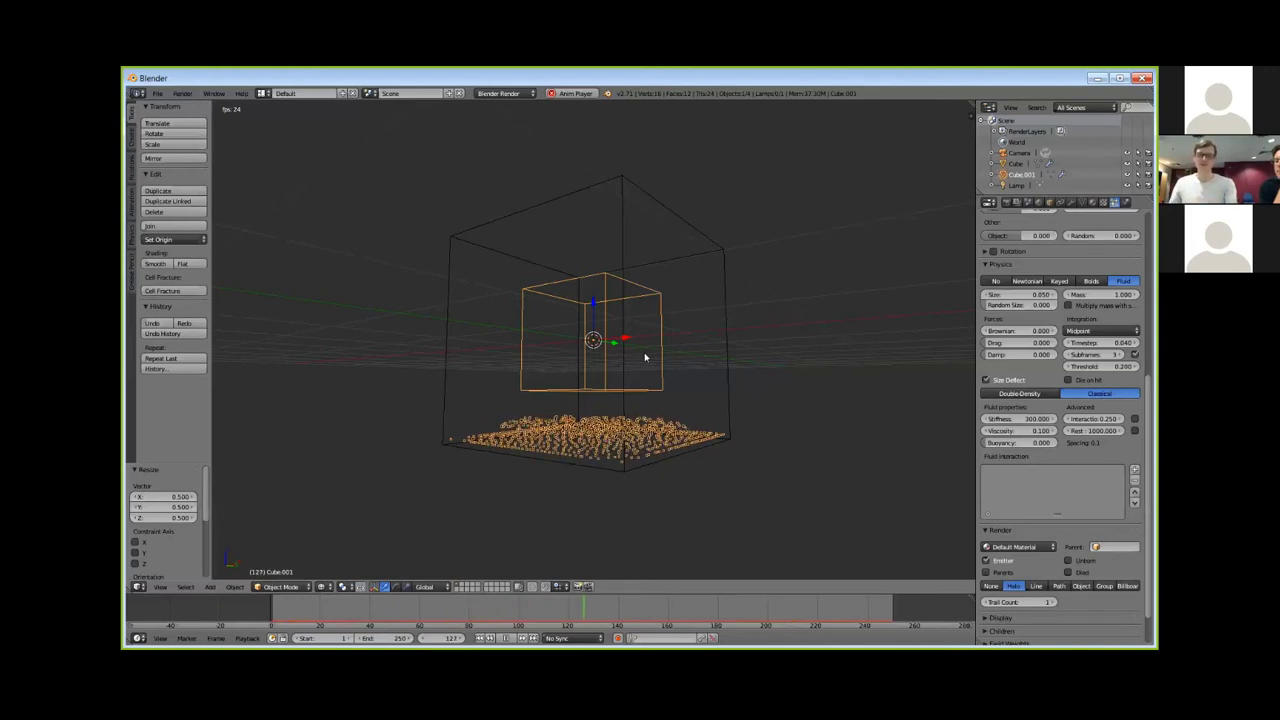
key("KP_1")
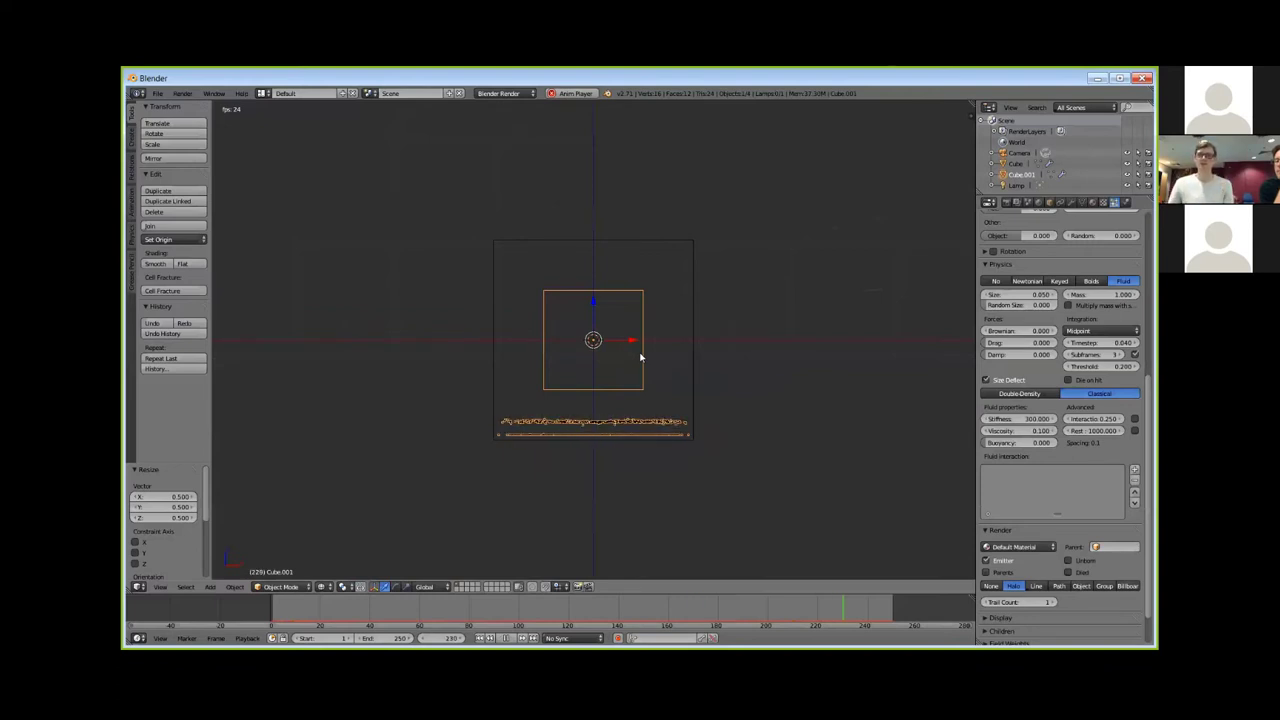
Select the outer container cube, cancel a trial move, and begin rotating it
right_click(693, 356)
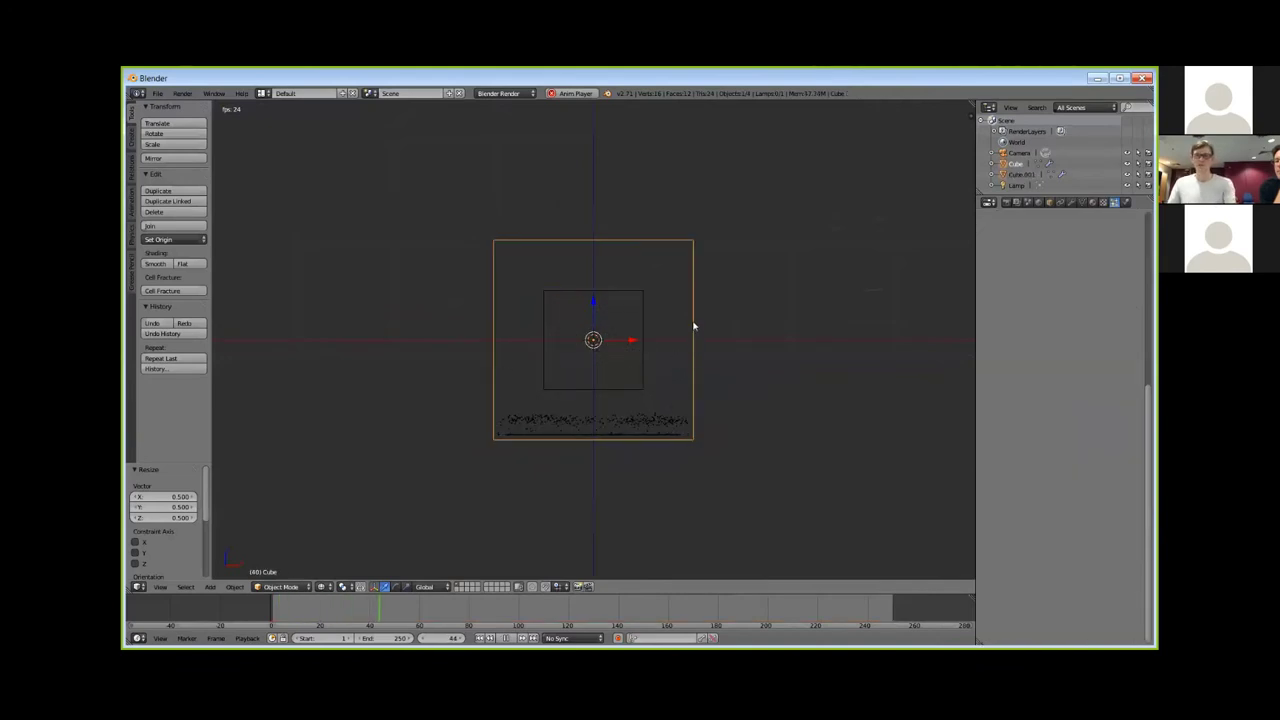
key("g")
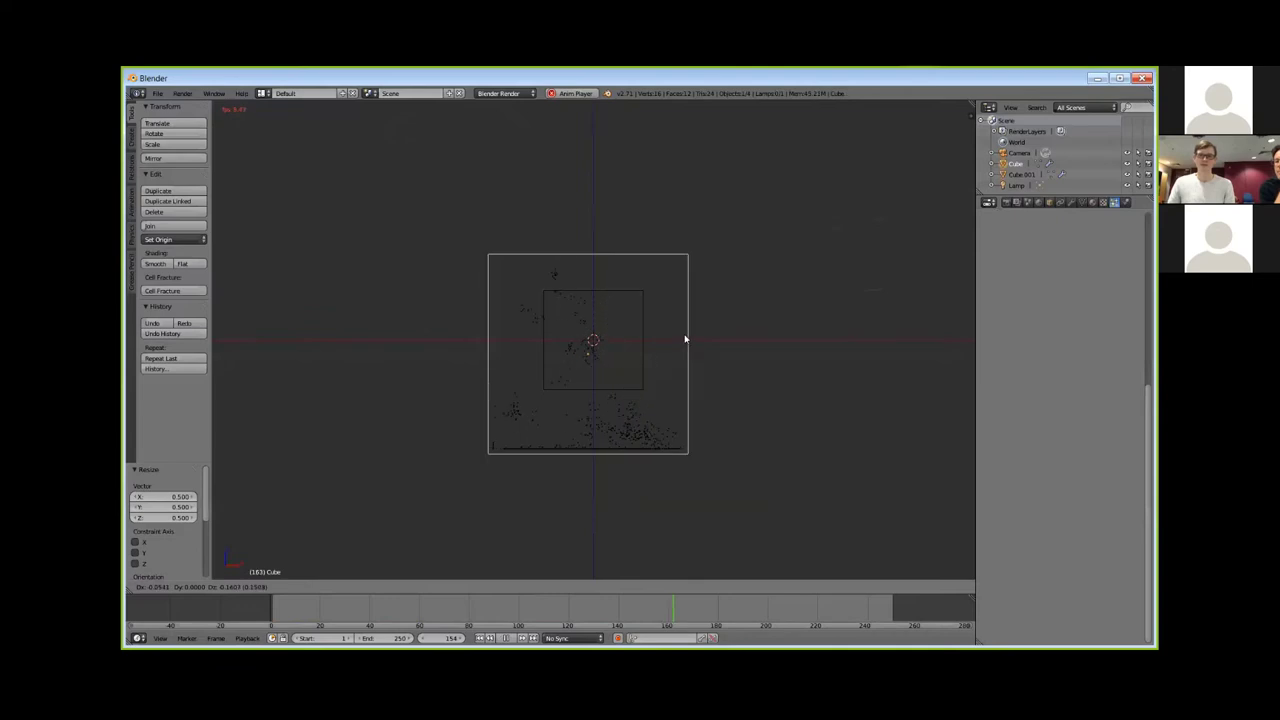
right_click(685, 339)
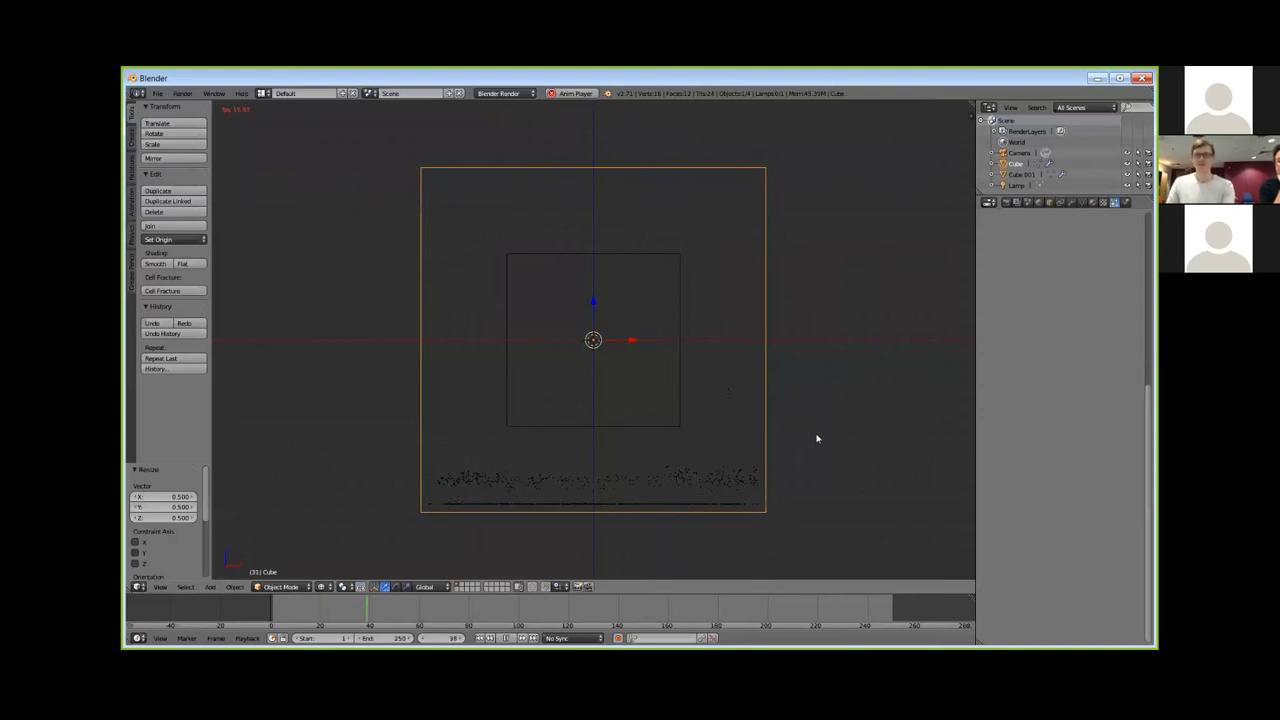
key("r")
key("r")
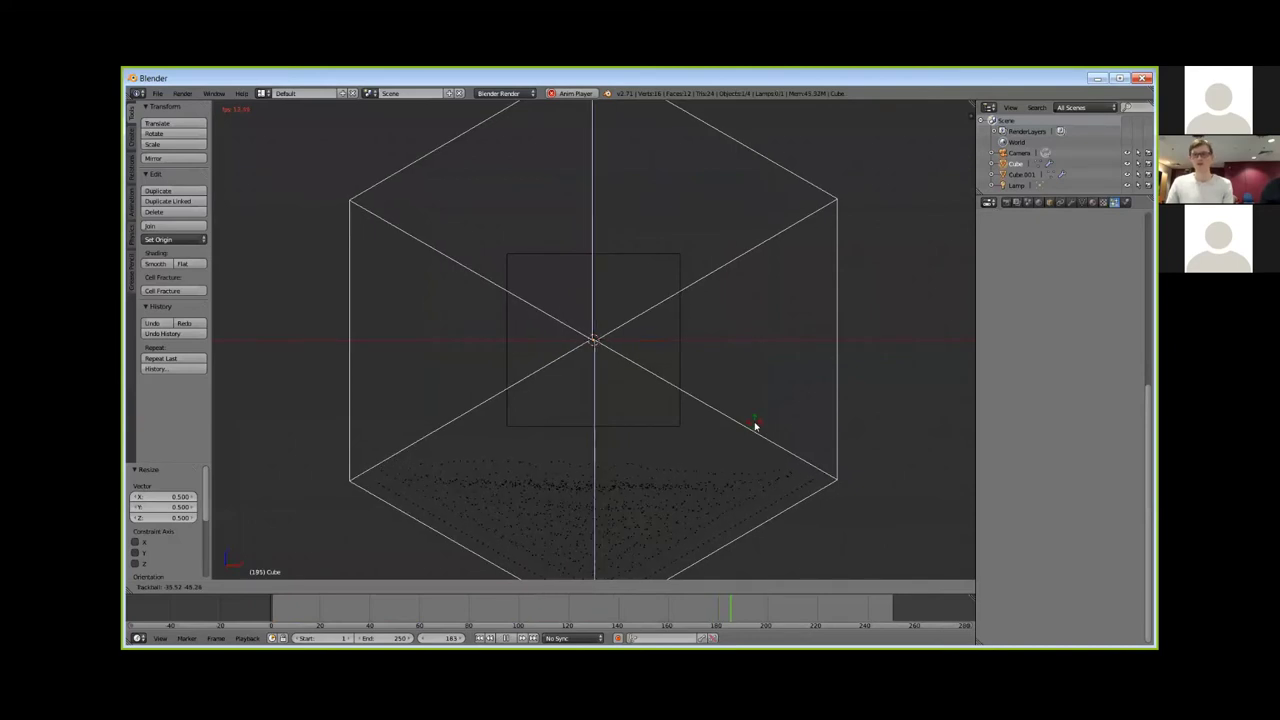
Tilt the outer container cube with two free rotations, orbiting to view it at an angle
left_click(755, 427)
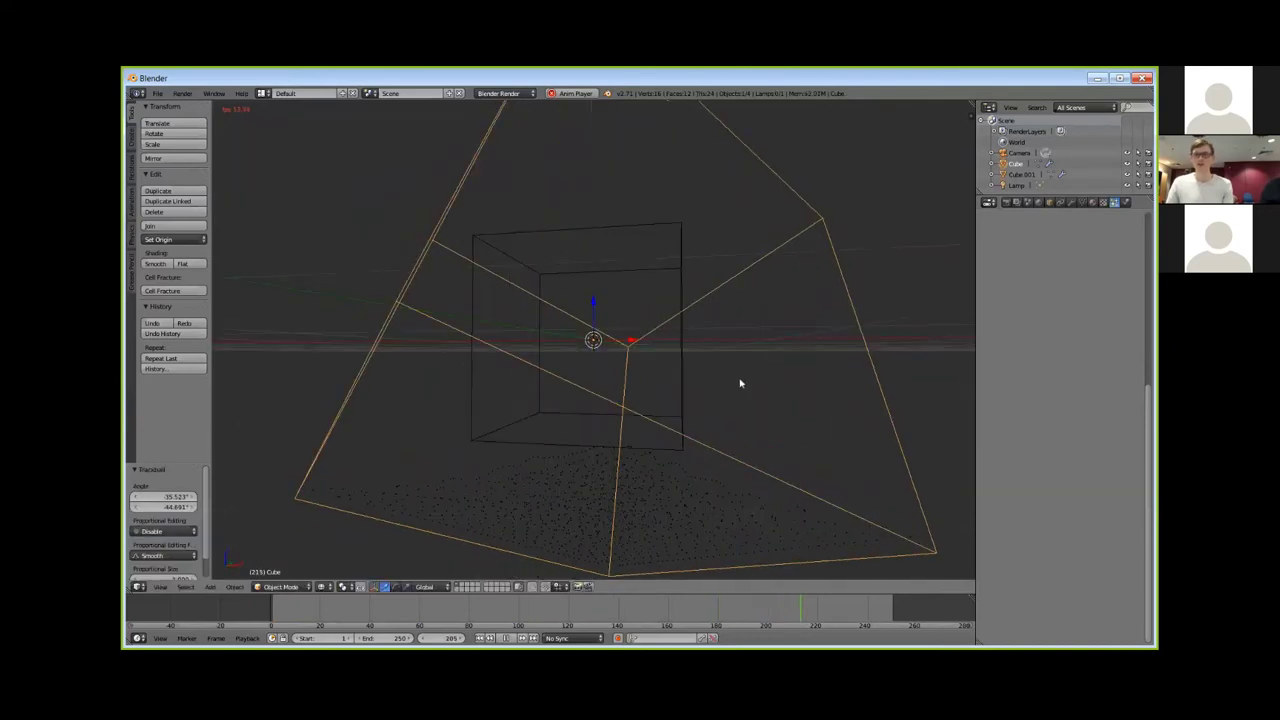
mouse_move(773, 390)
middle_mouse_down()
mouse_move(672, 387)
mouse_move(647, 368)
mouse_move(567, 388)
middle_mouse_up()
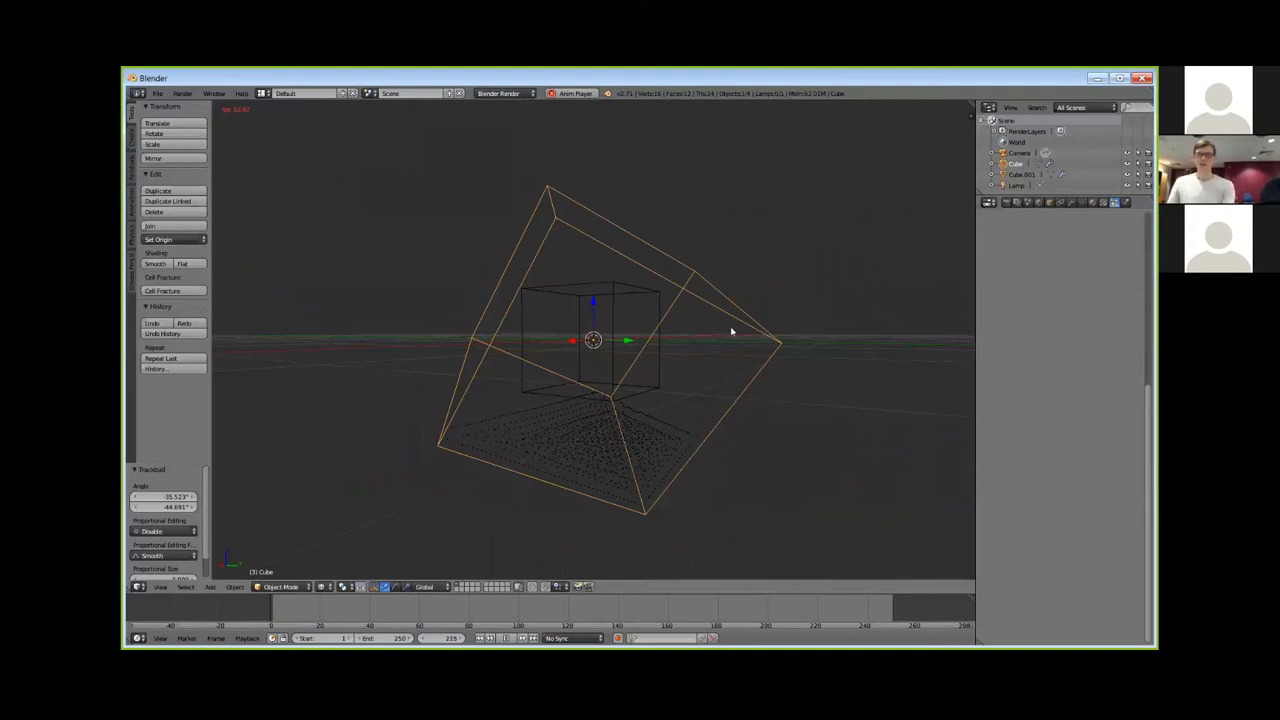
key("r")
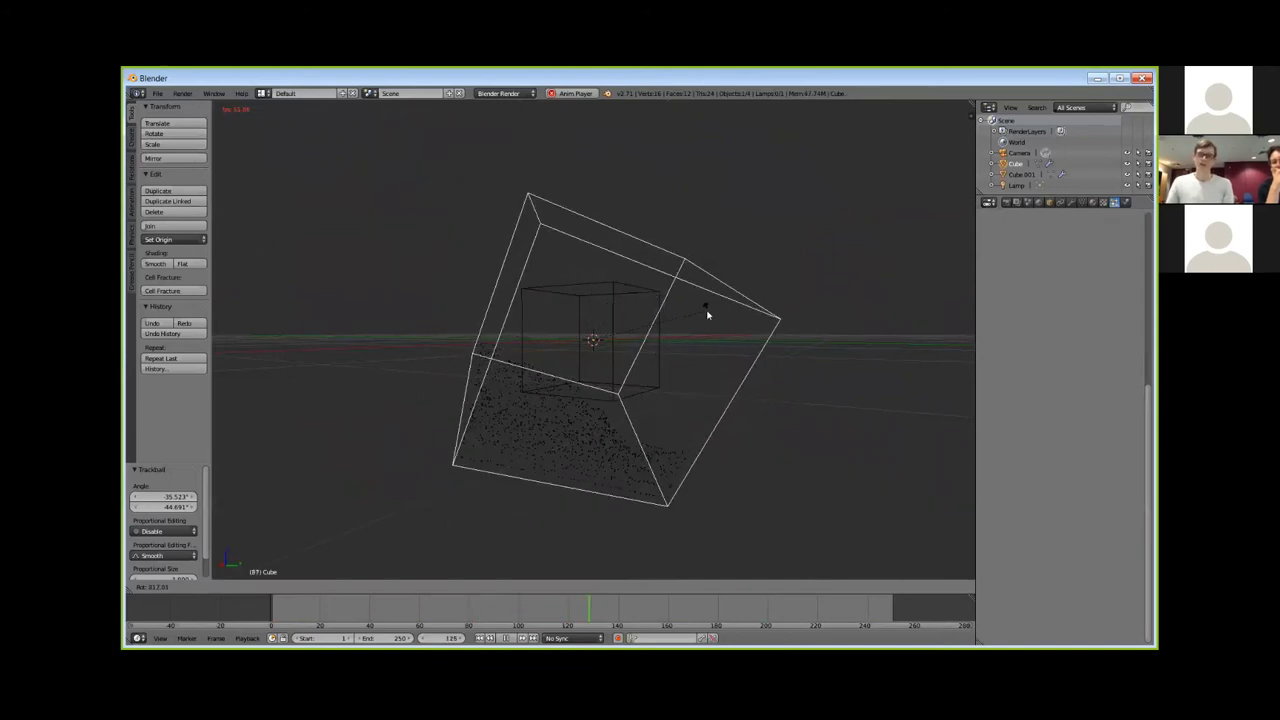
left_click(769, 297)
Cancel a trial resize of the container and select the inner emitter cube
key("s")
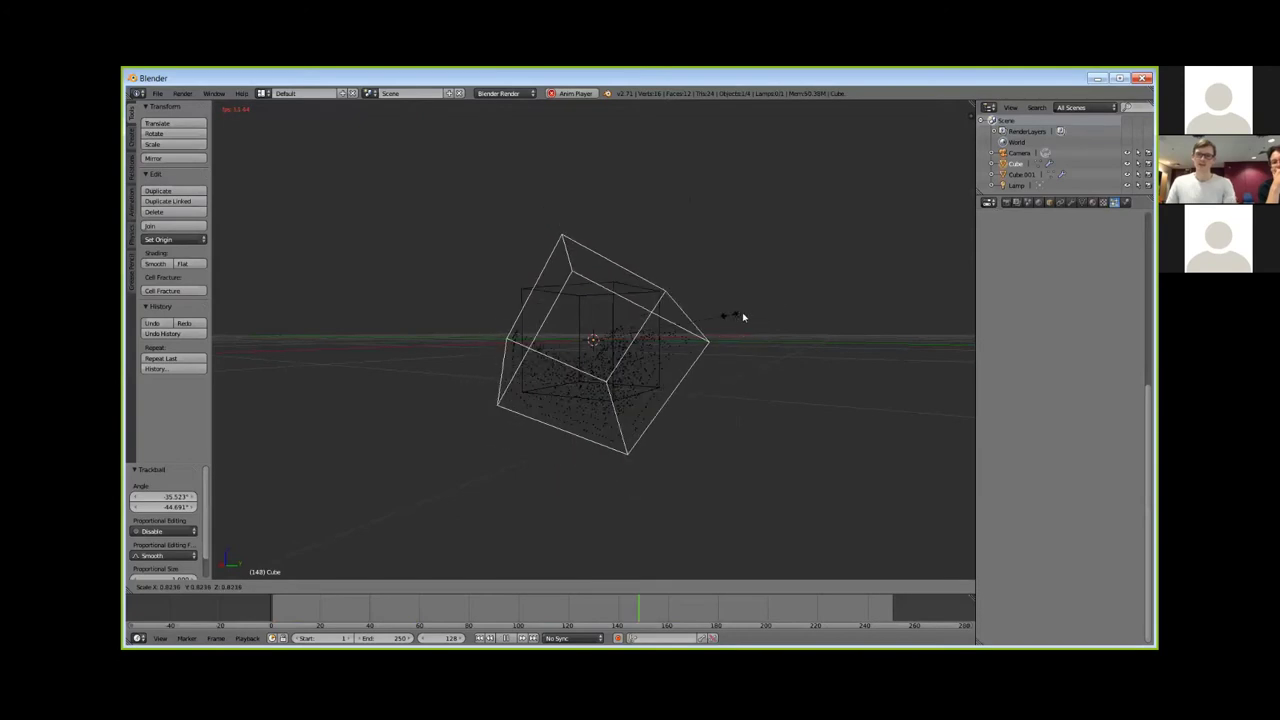
right_click(843, 290)
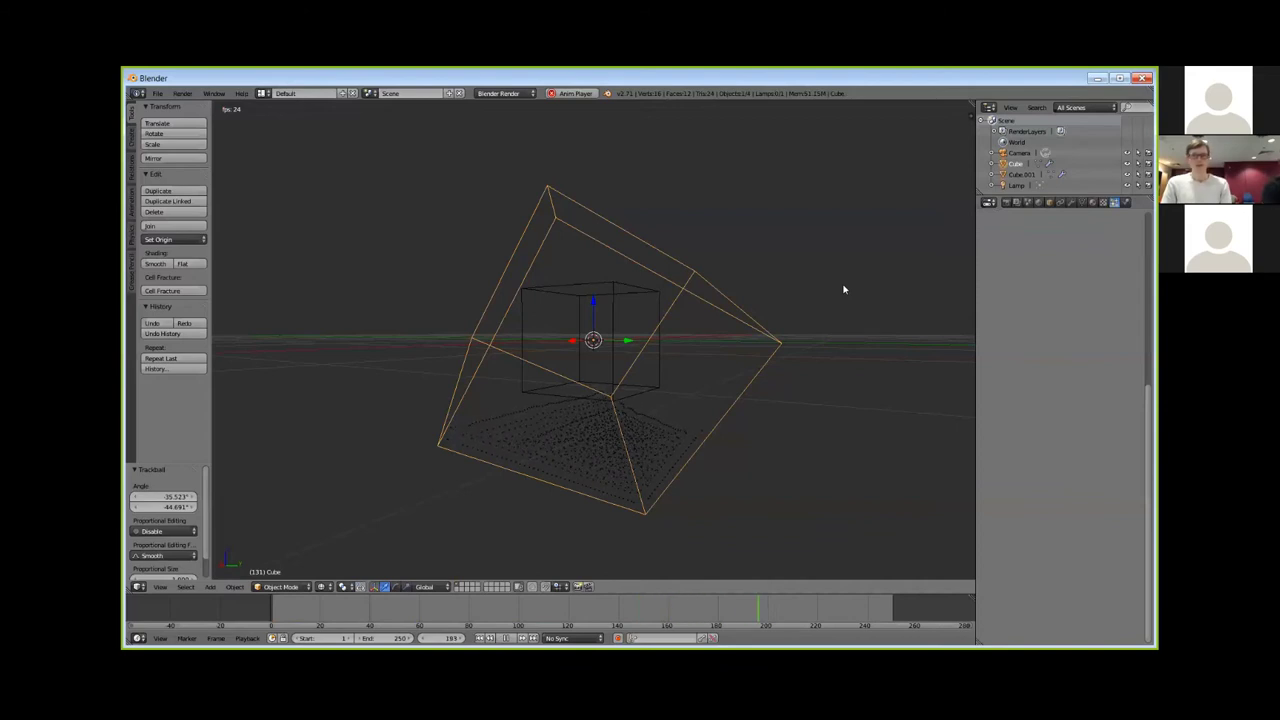
right_click(630, 282)
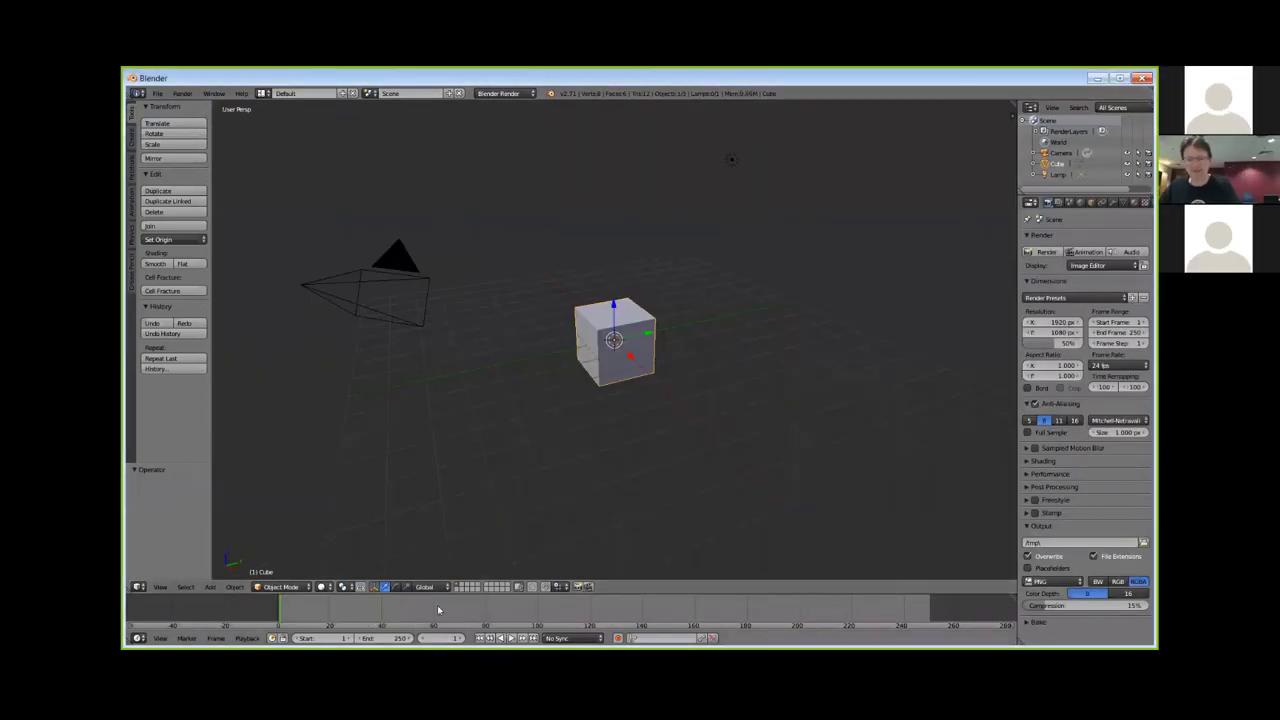
Add timeline markers at frame 1 and frame 40
key("m")
left_click(383, 612)
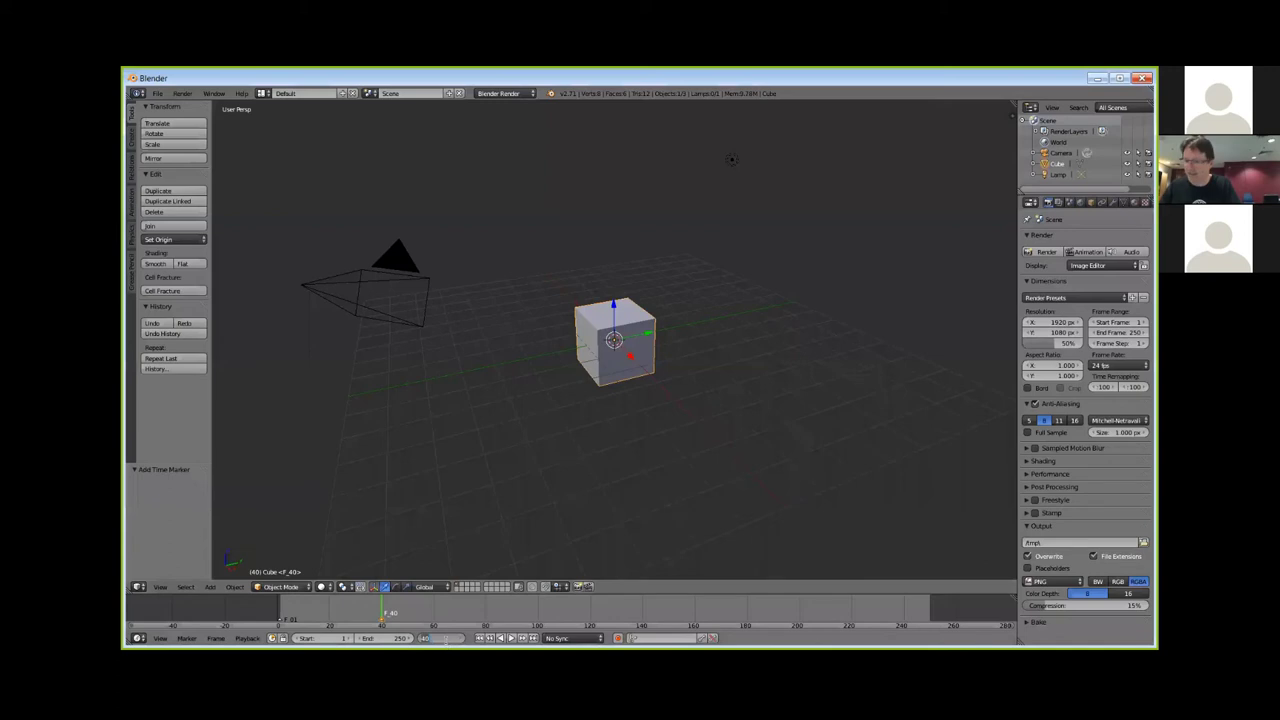
key("Return")
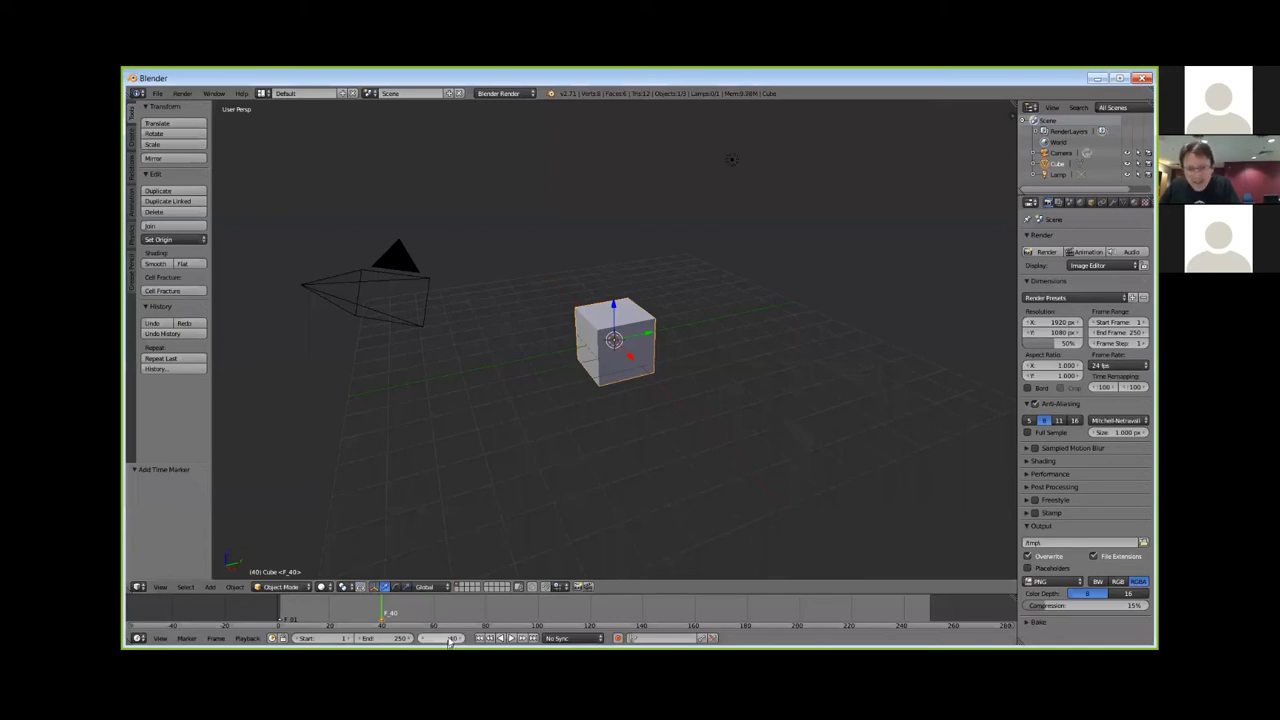
Set the animation end frame to 80
left_click(399, 640)
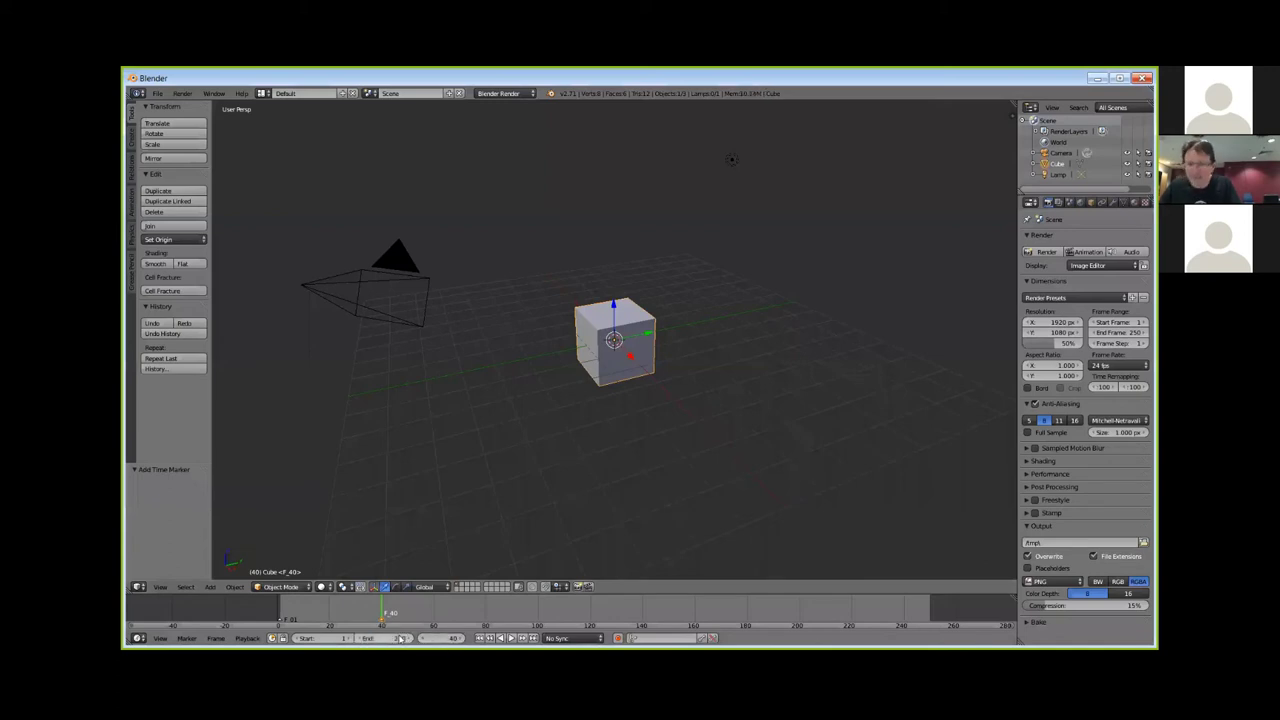
key("Return")
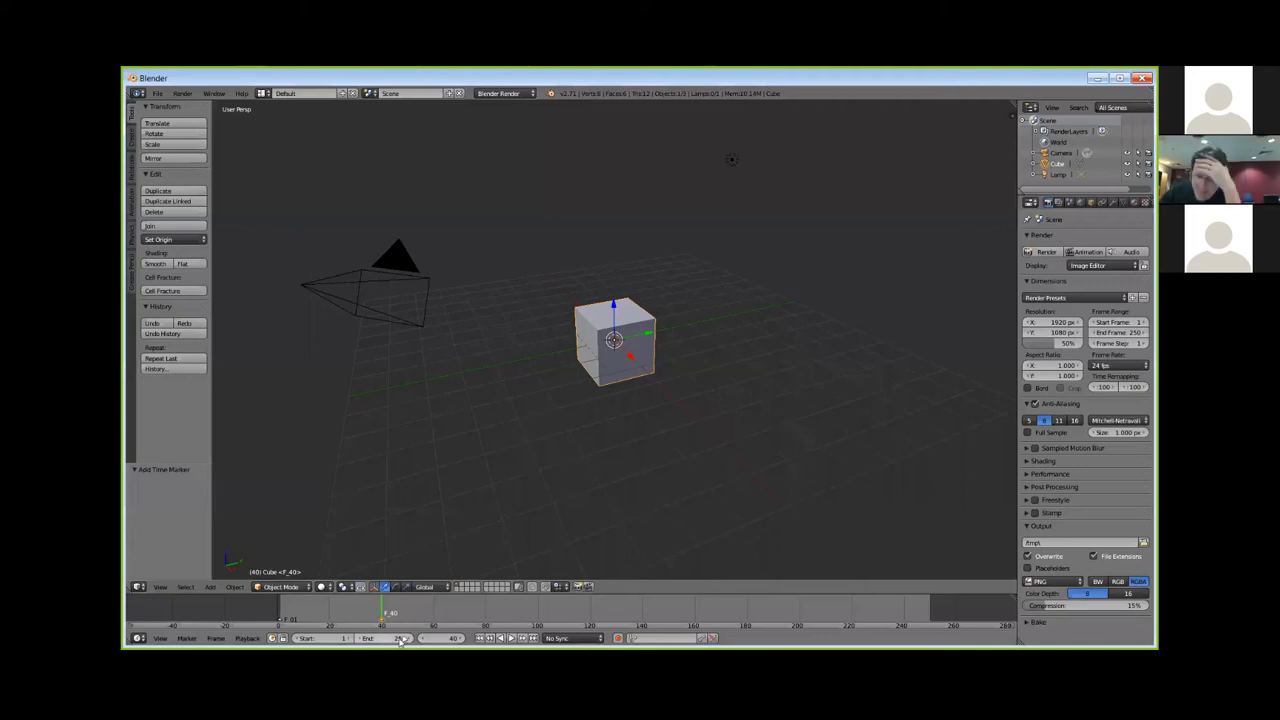
left_click(399, 638)
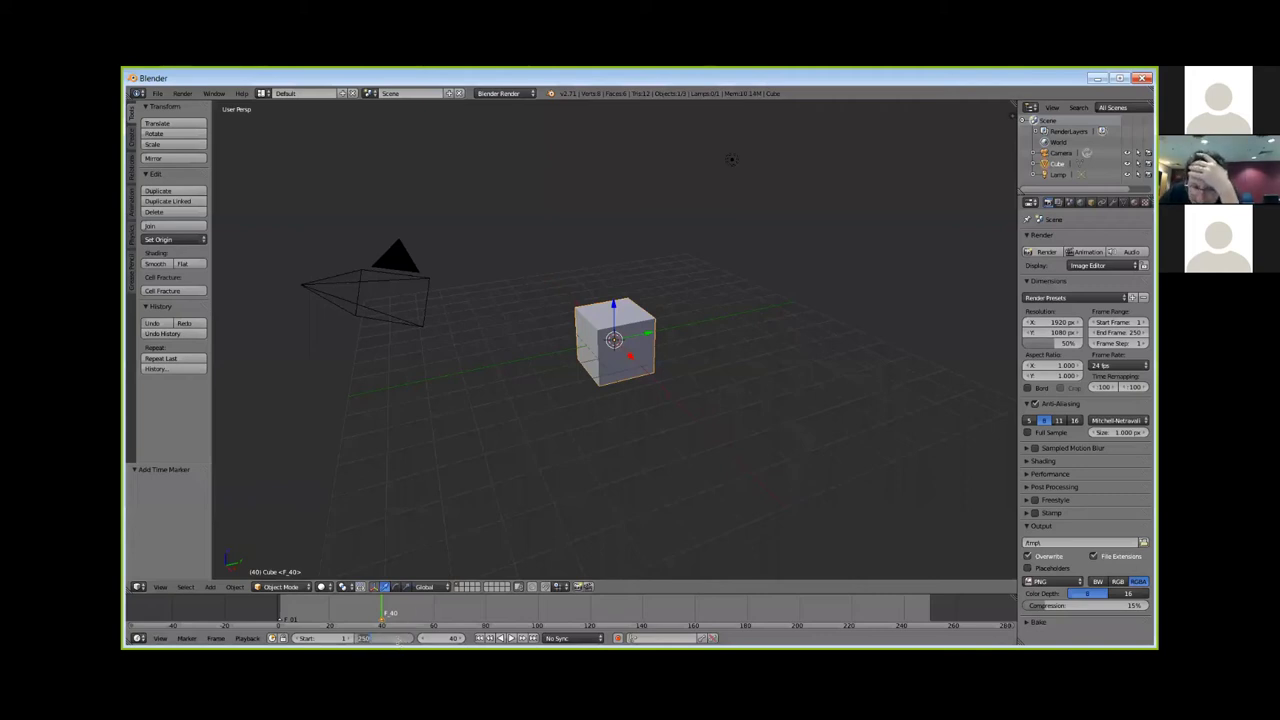
key("BackSpace")
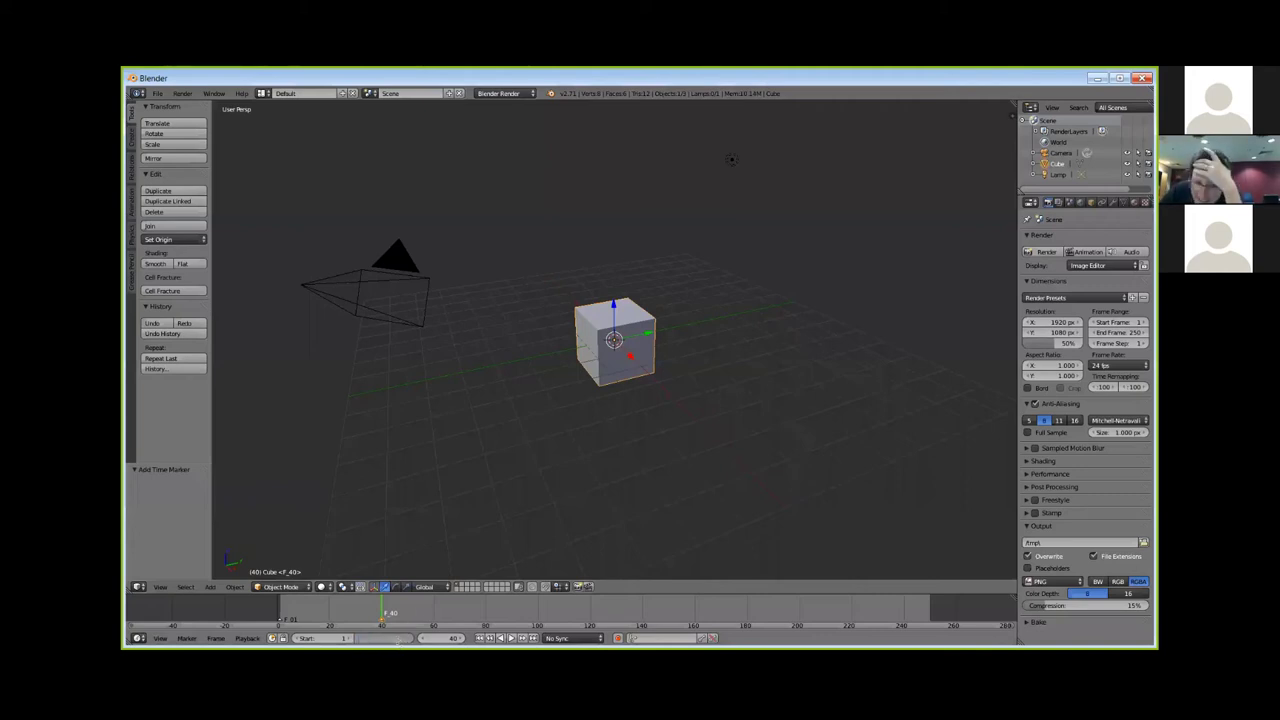
type("80")
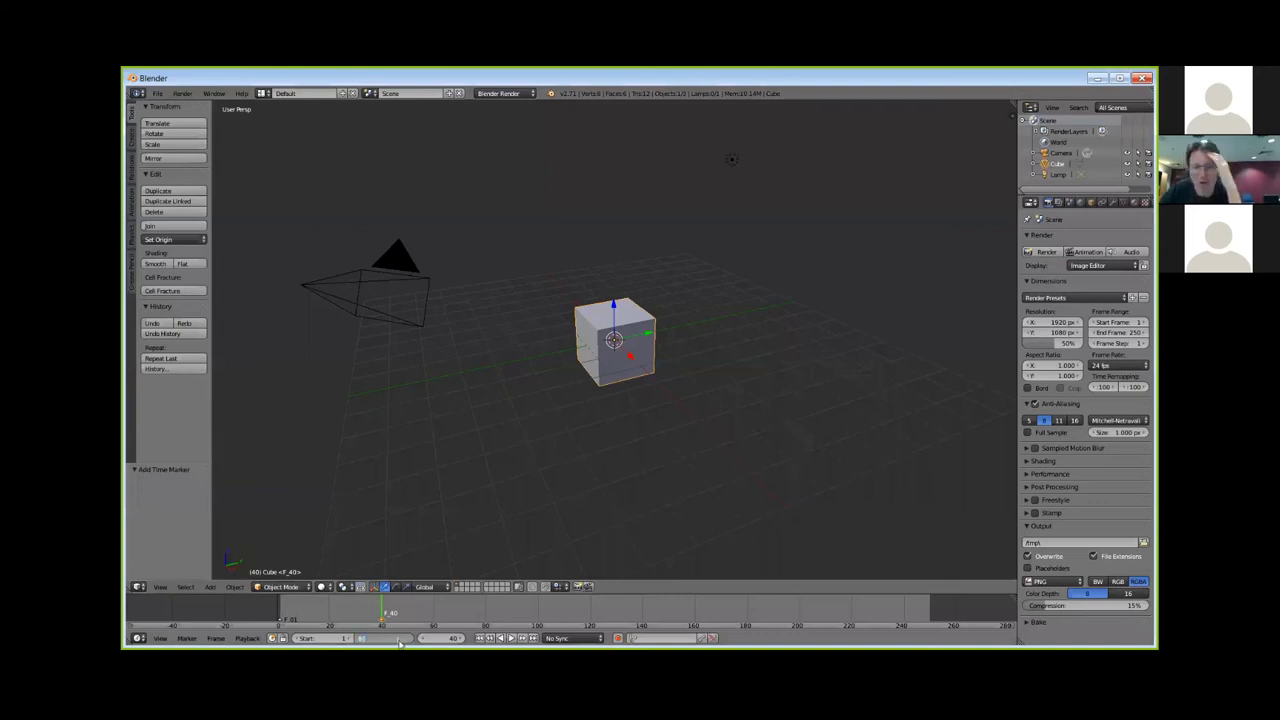
key("Return")
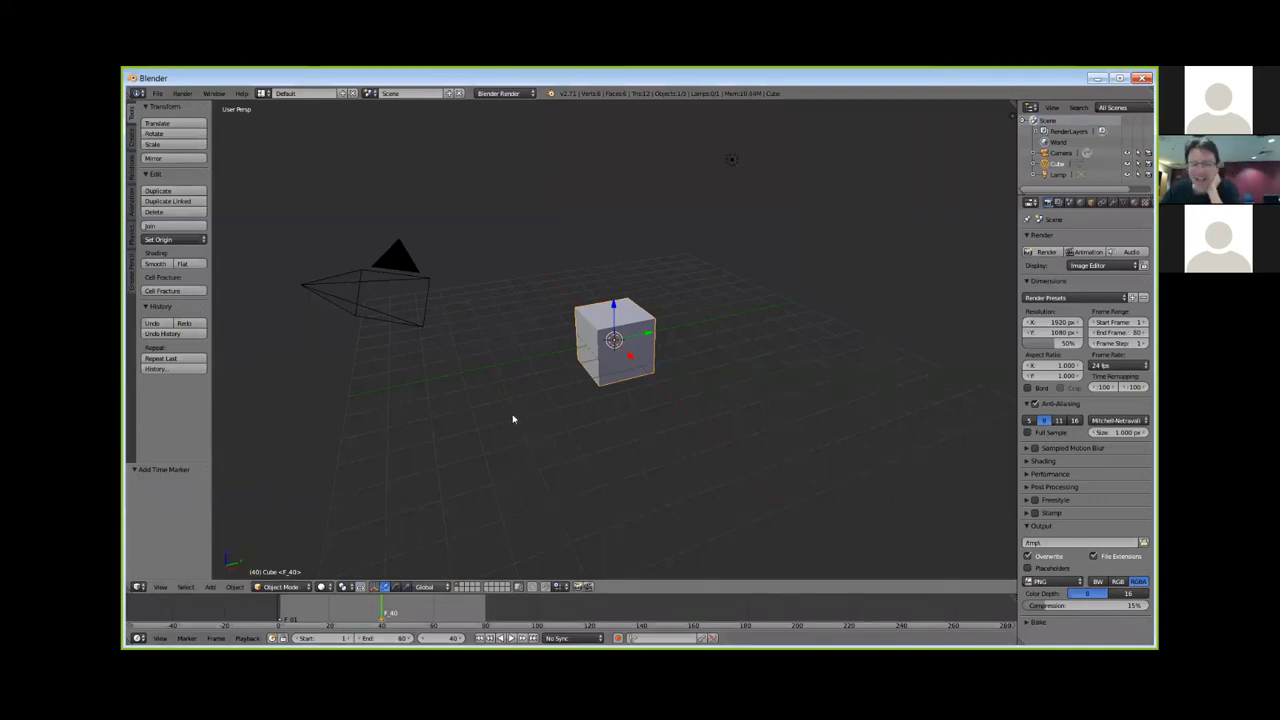
right_click(406, 320)
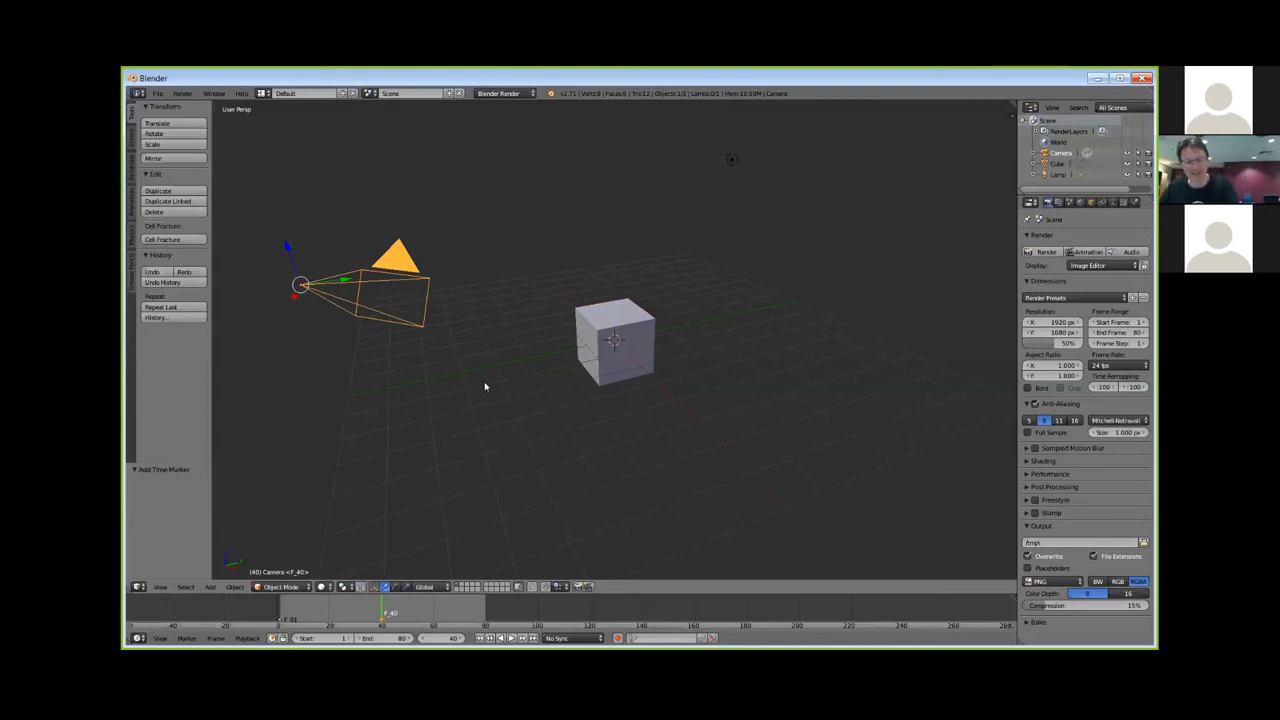
Duplicate the camera to the right of the cube and rotate it about Z toward the cube
key("shift+d")
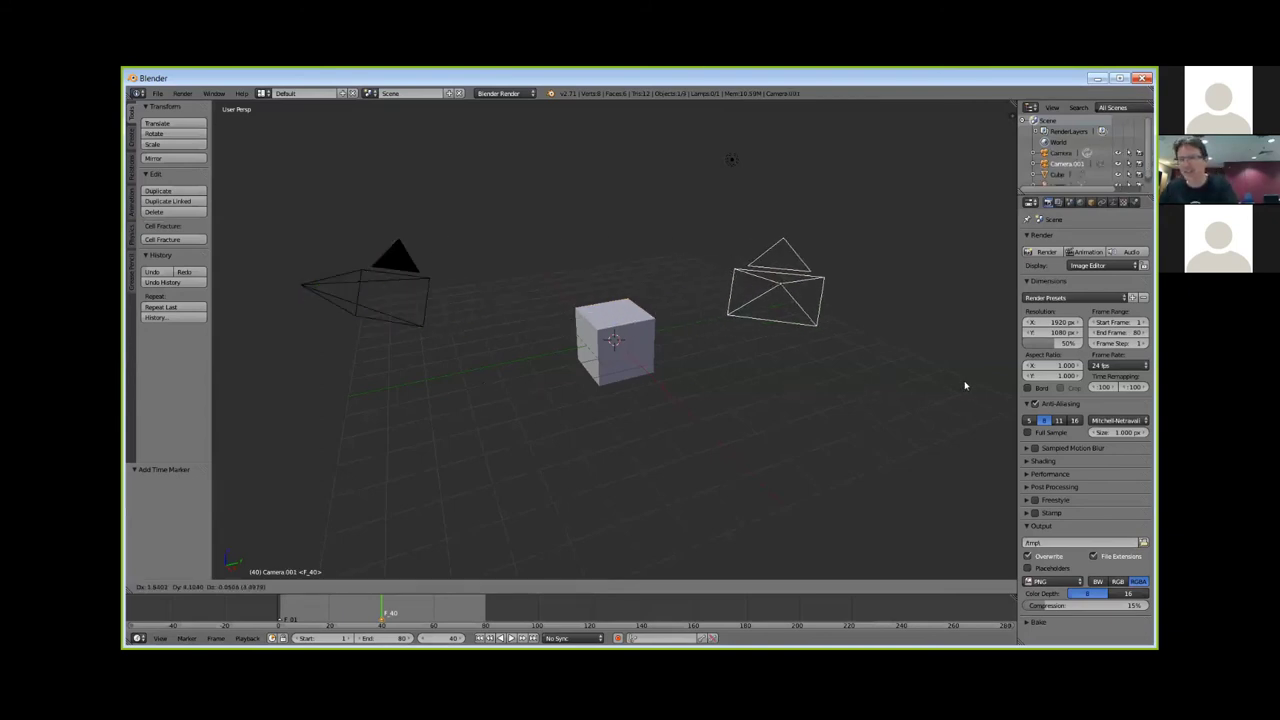
left_click(963, 385)
key("KP_7")
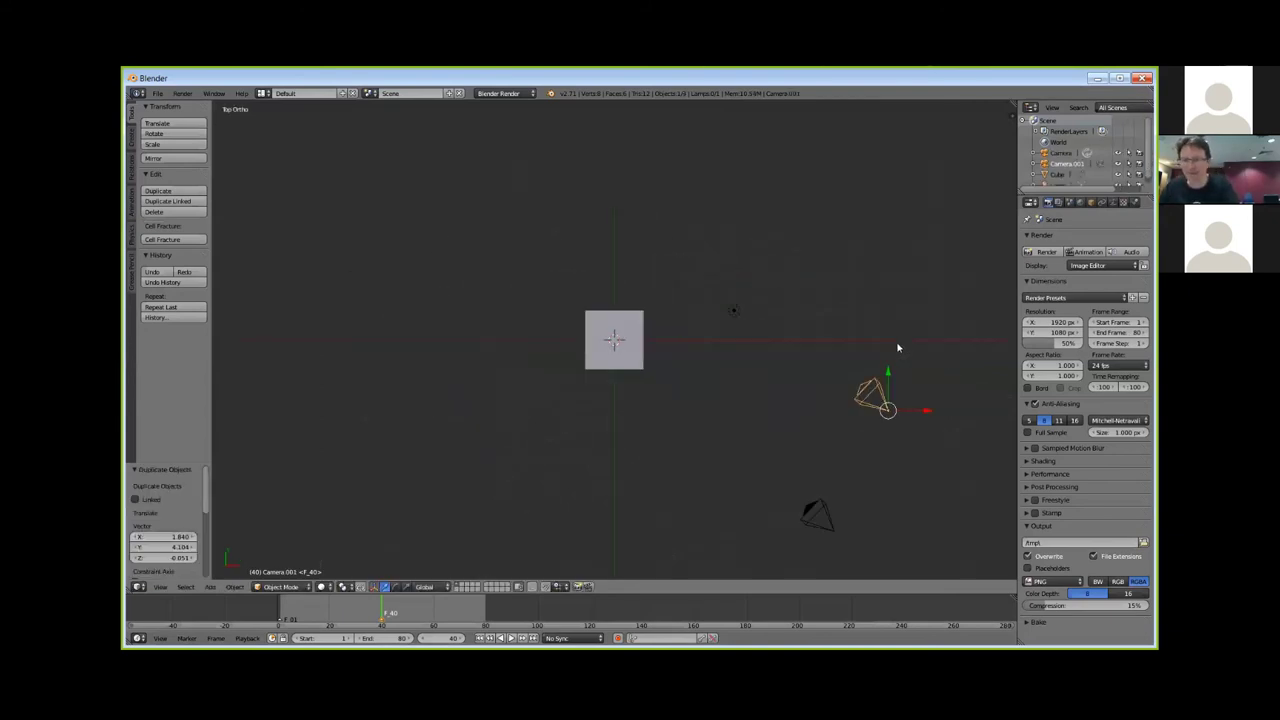
key("r")
key("z")
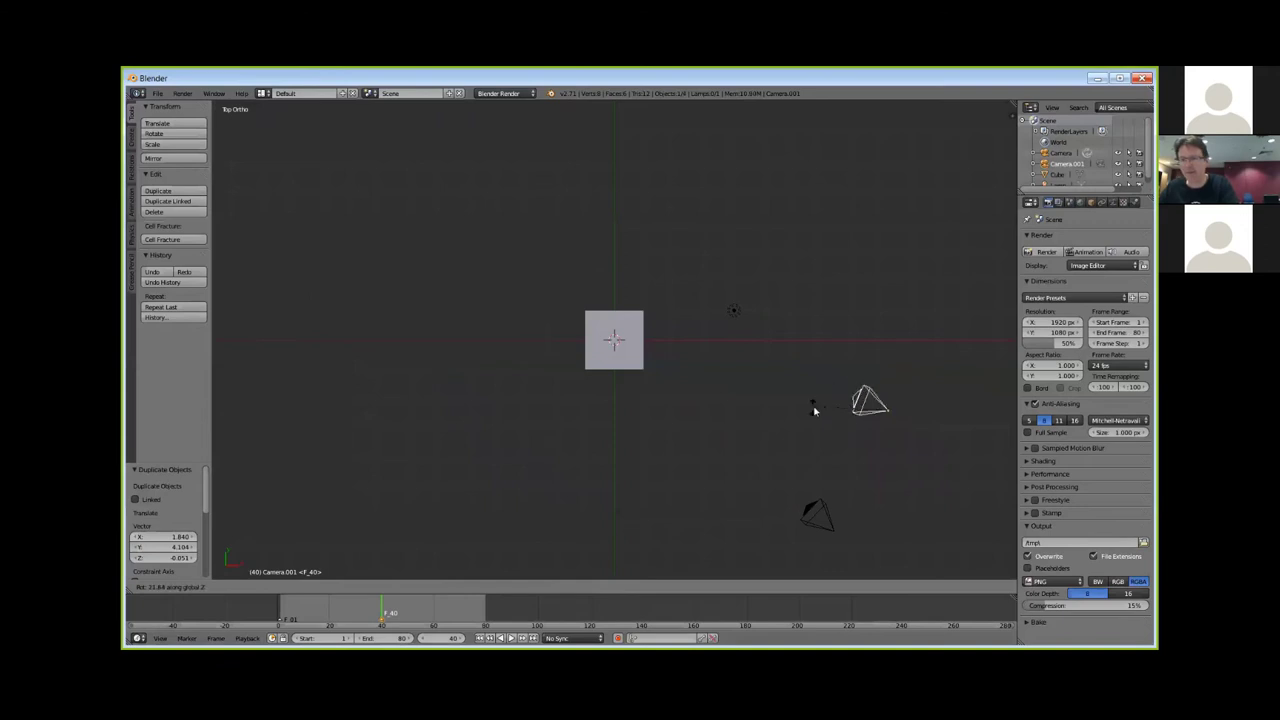
left_click(789, 416)
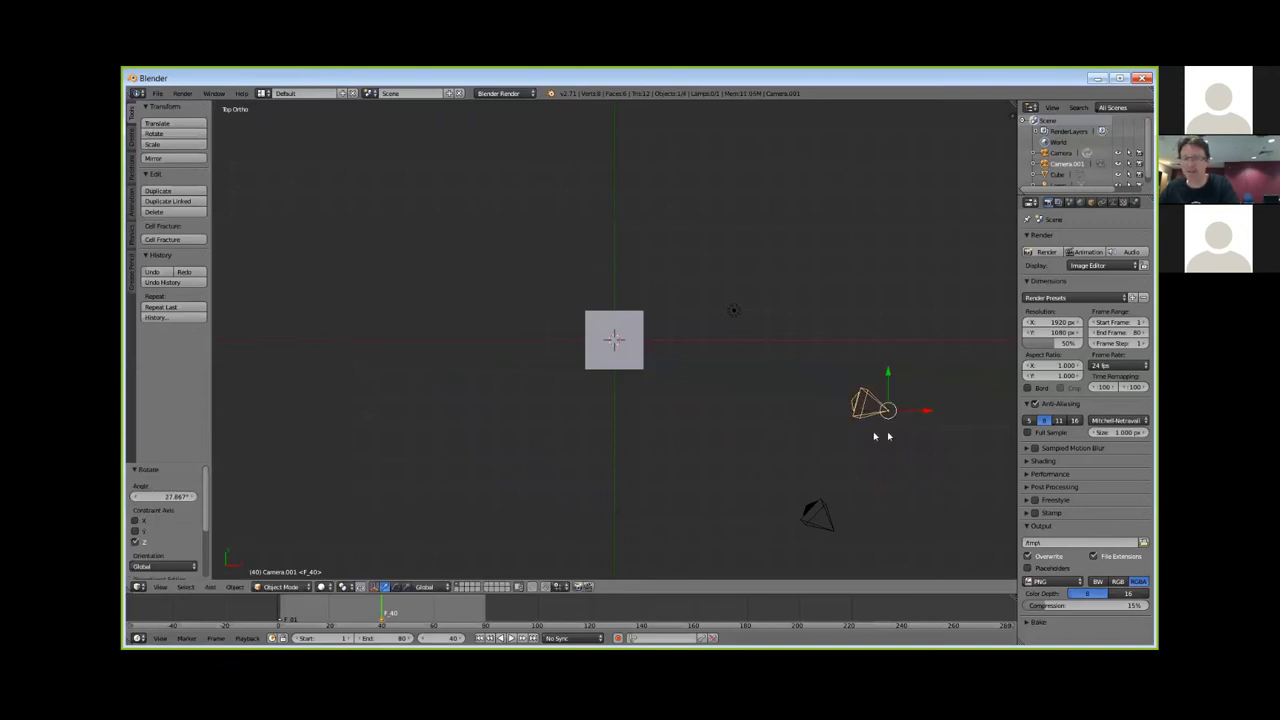
Bind Camera.001 to the F_40 marker
middle_click_drag(886, 457, 873, 453)
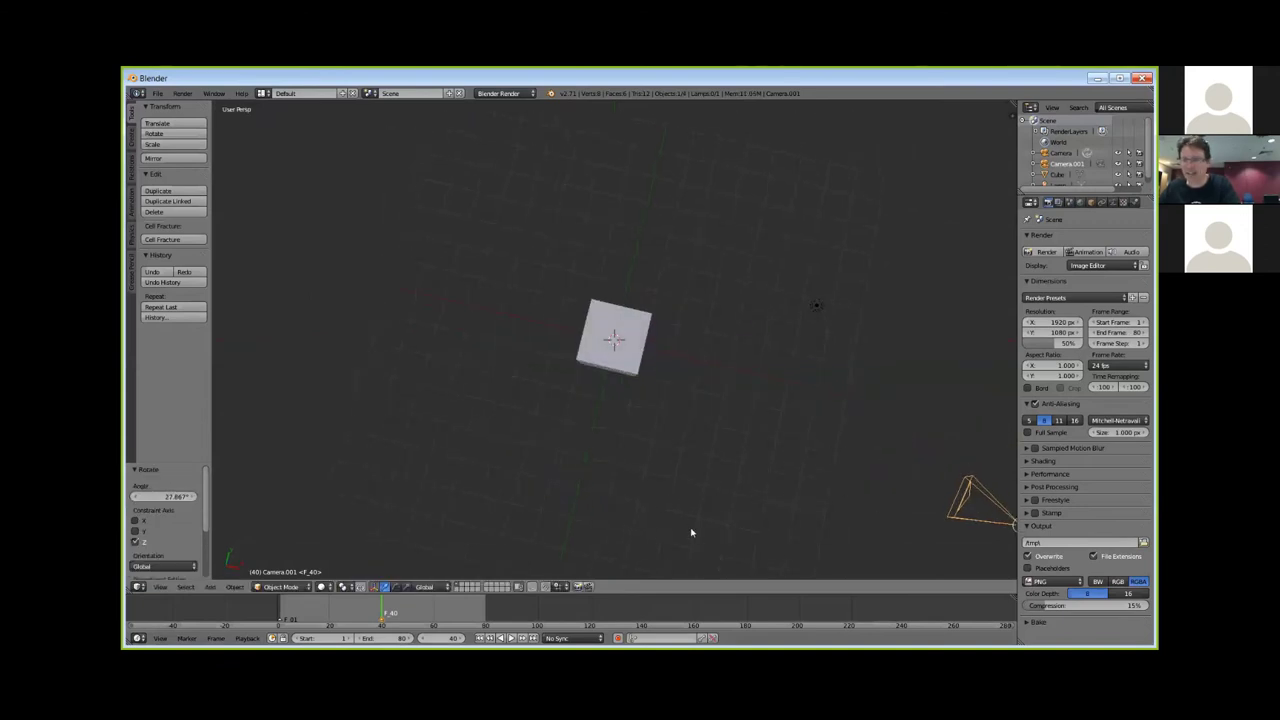
middle_click_drag(937, 533, 760, 445)
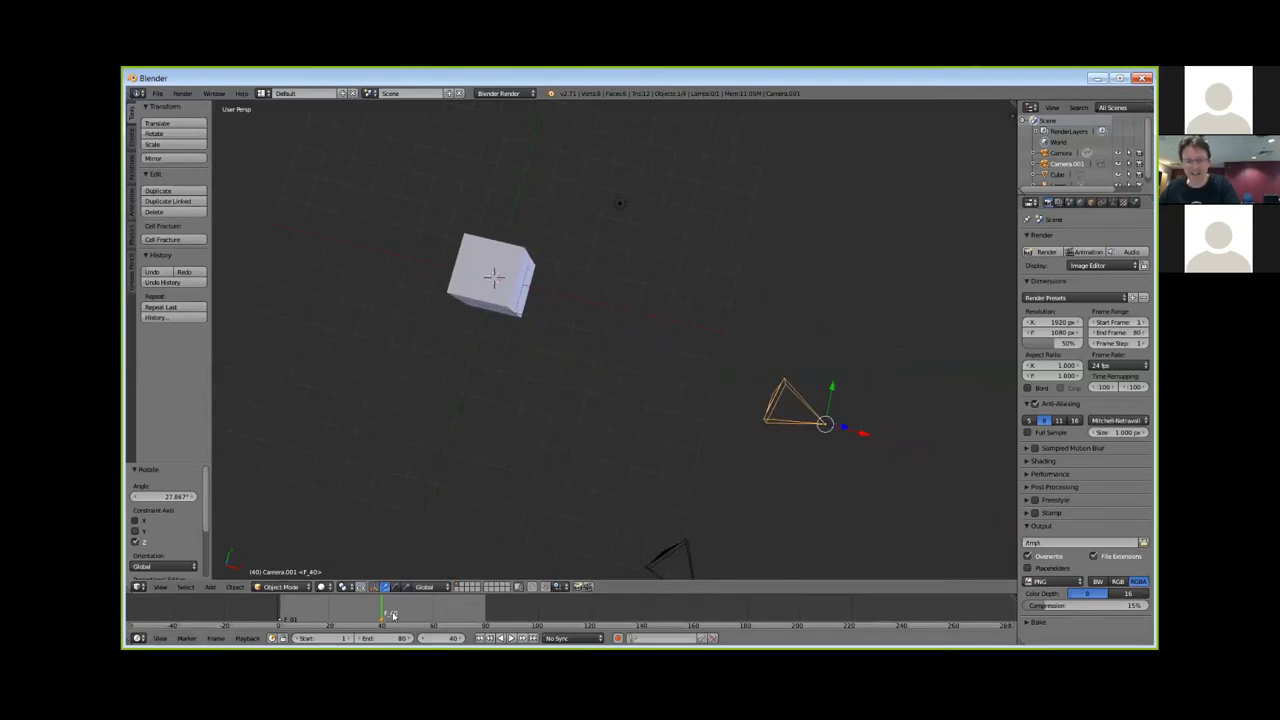
key("ctrl+b")
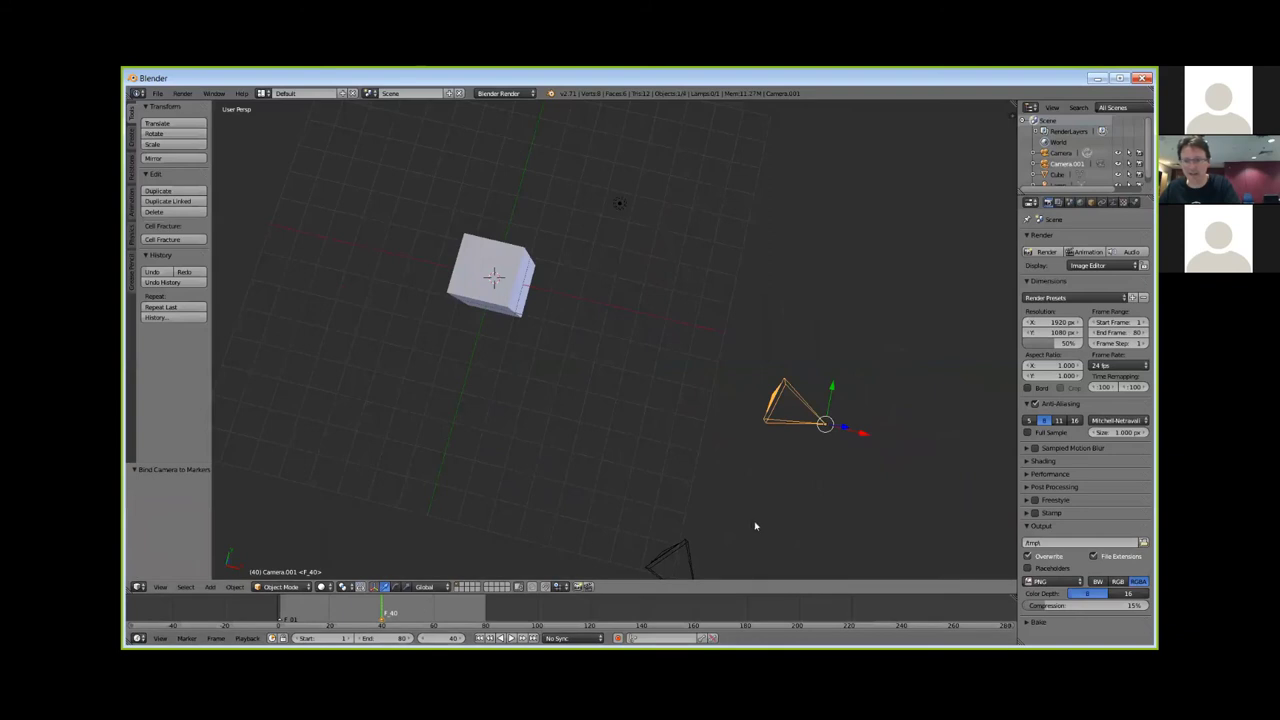
middle_click_drag(750, 525, 755, 413)
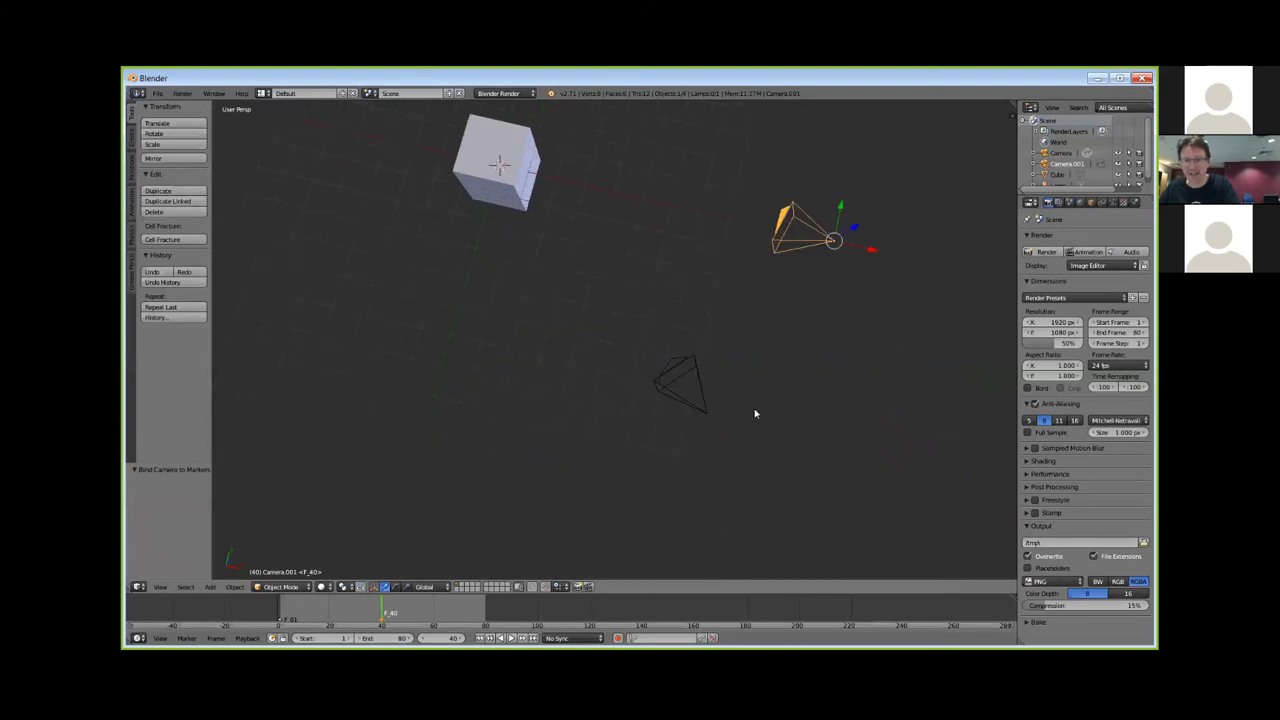
Bind the original Camera to marker F_01, then play the animation through the camera view
left_click(481, 639)
right_click(284, 614)
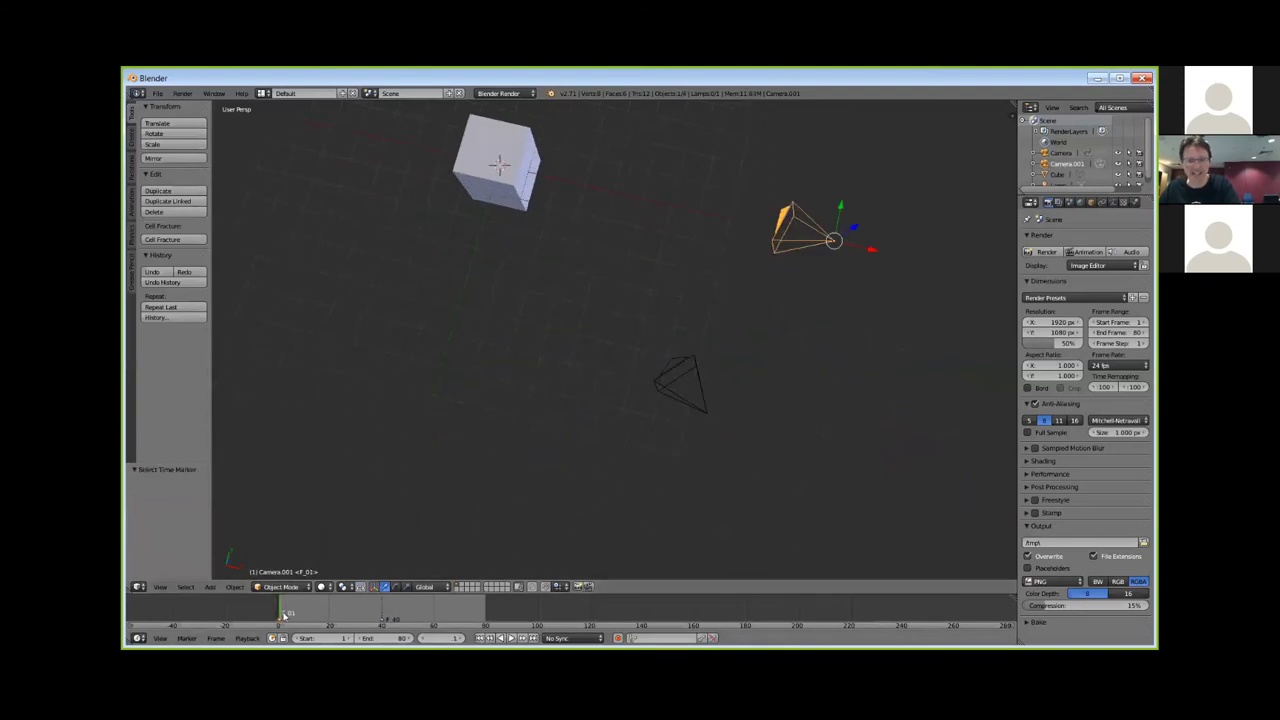
right_click(697, 409)
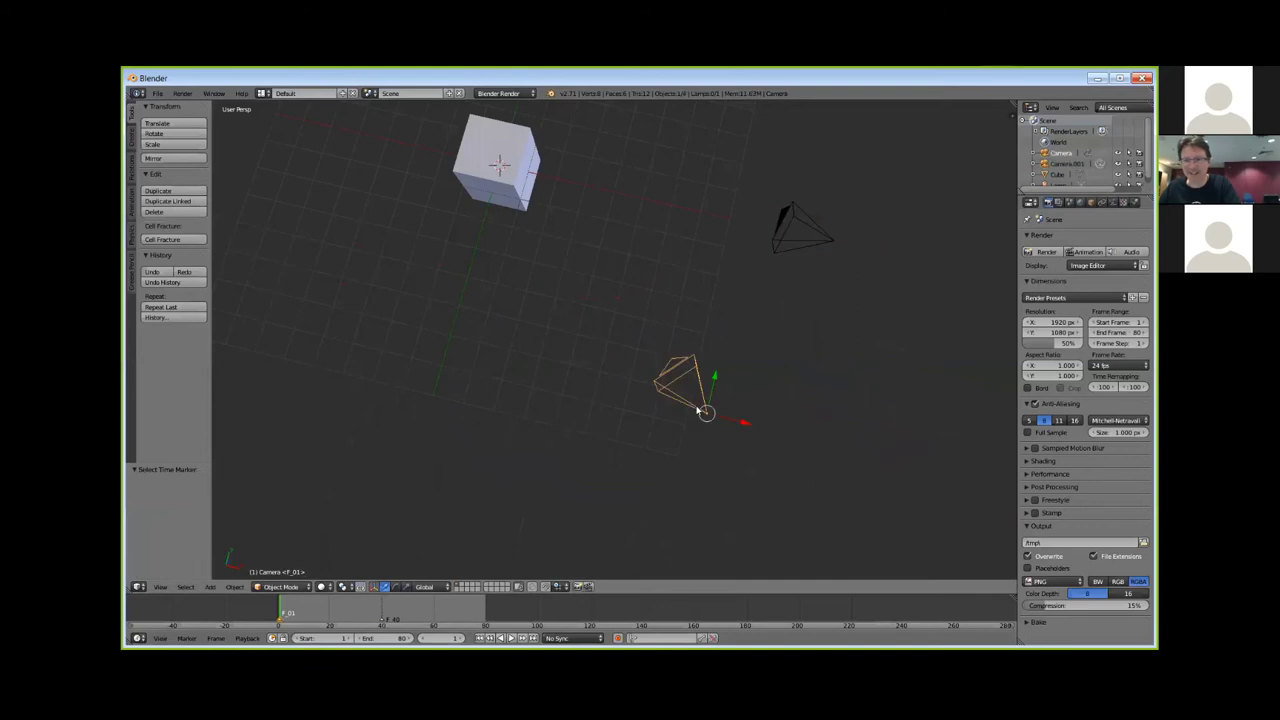
key("ctrl+b")
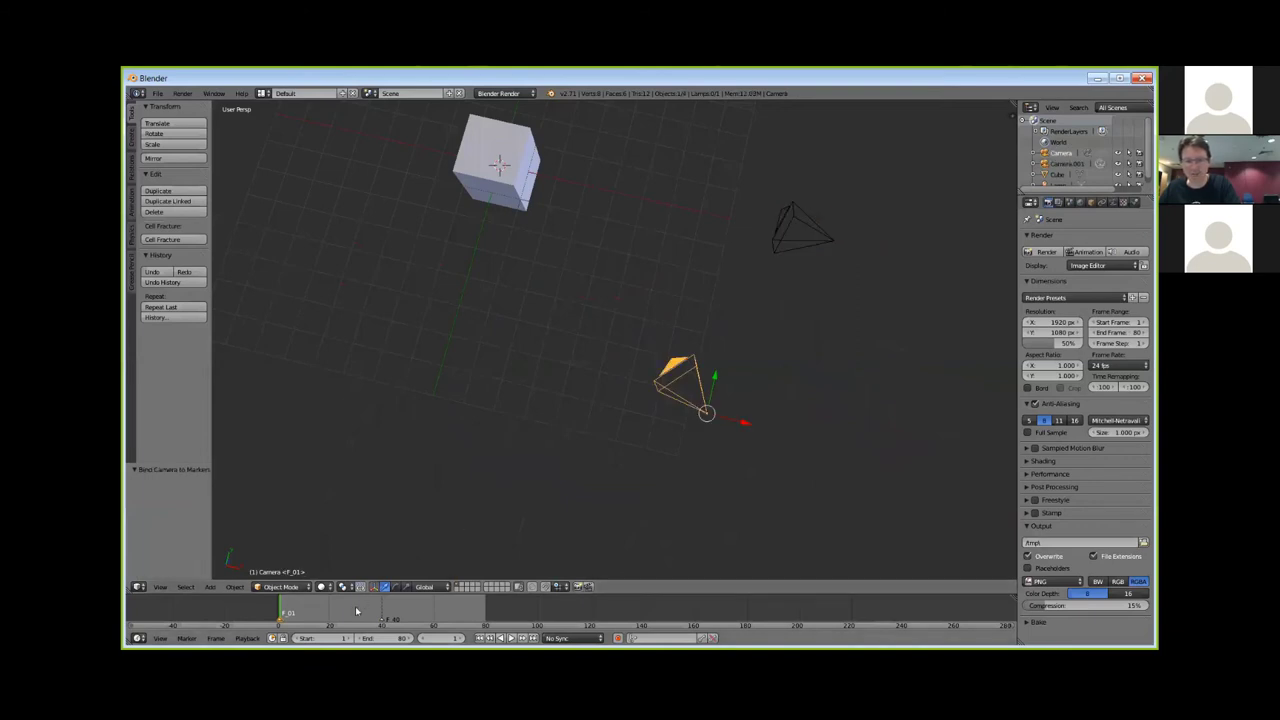
key("KP_0")
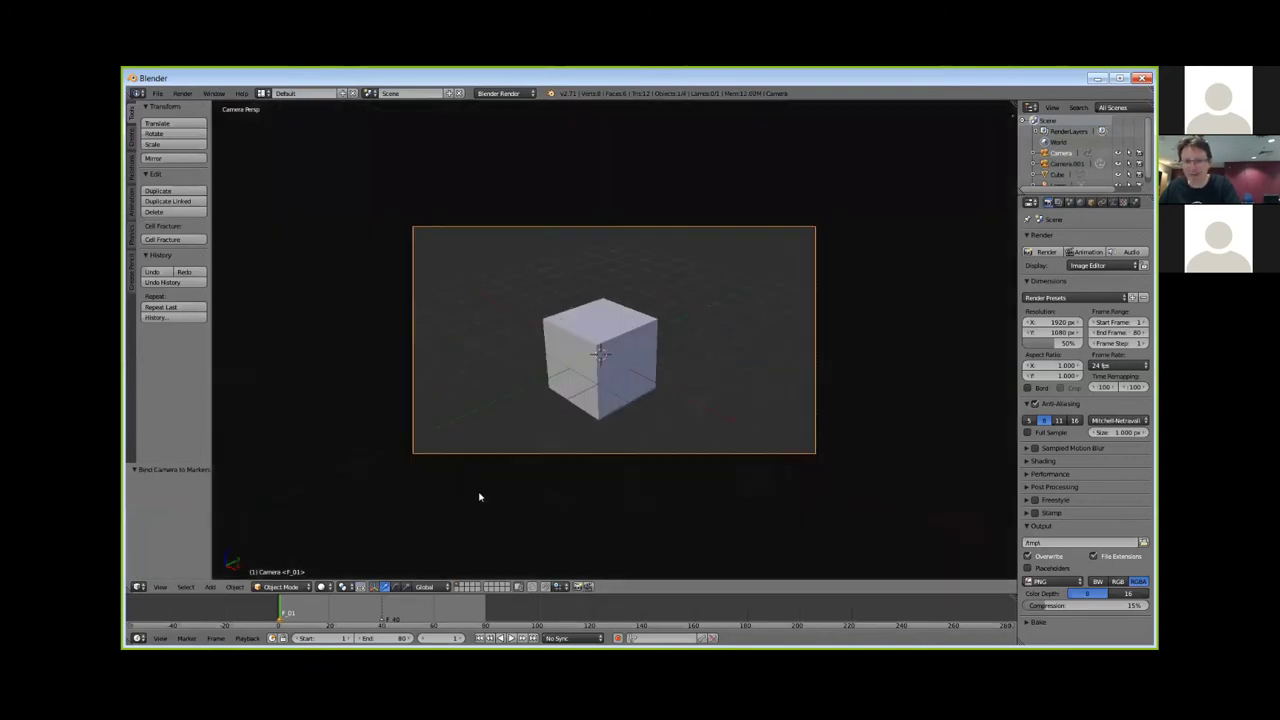
key("alt+a")
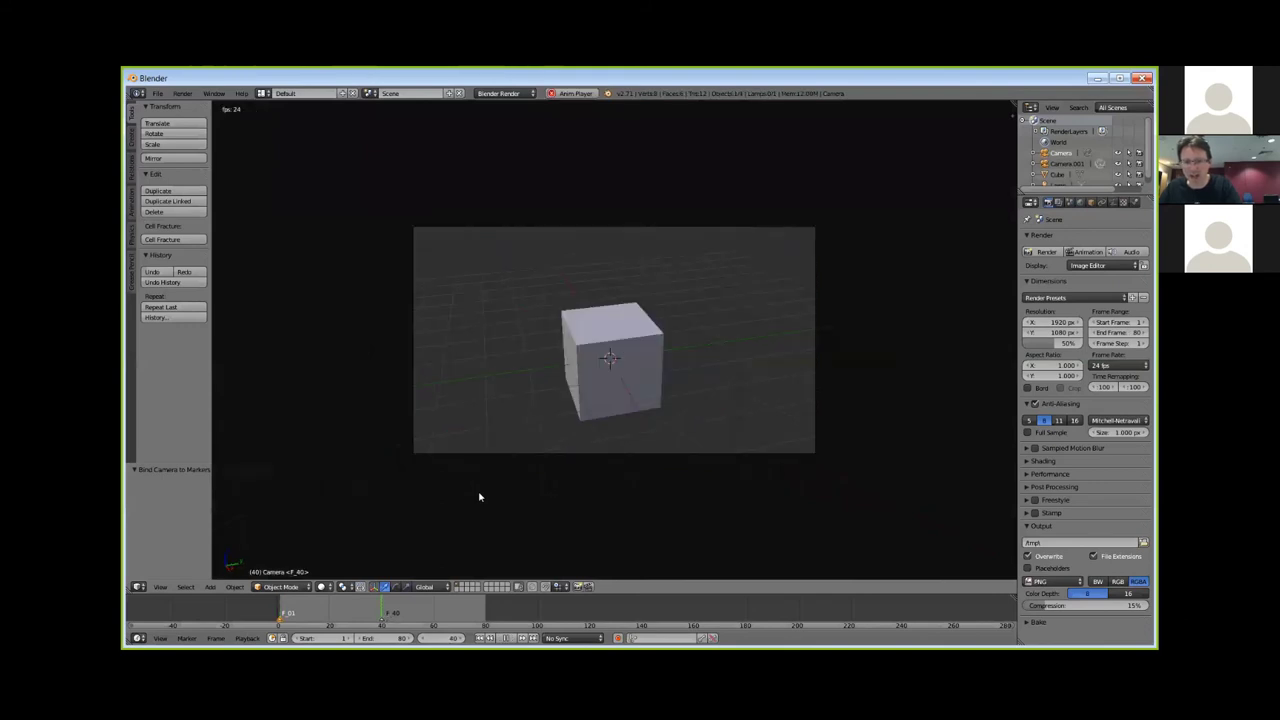